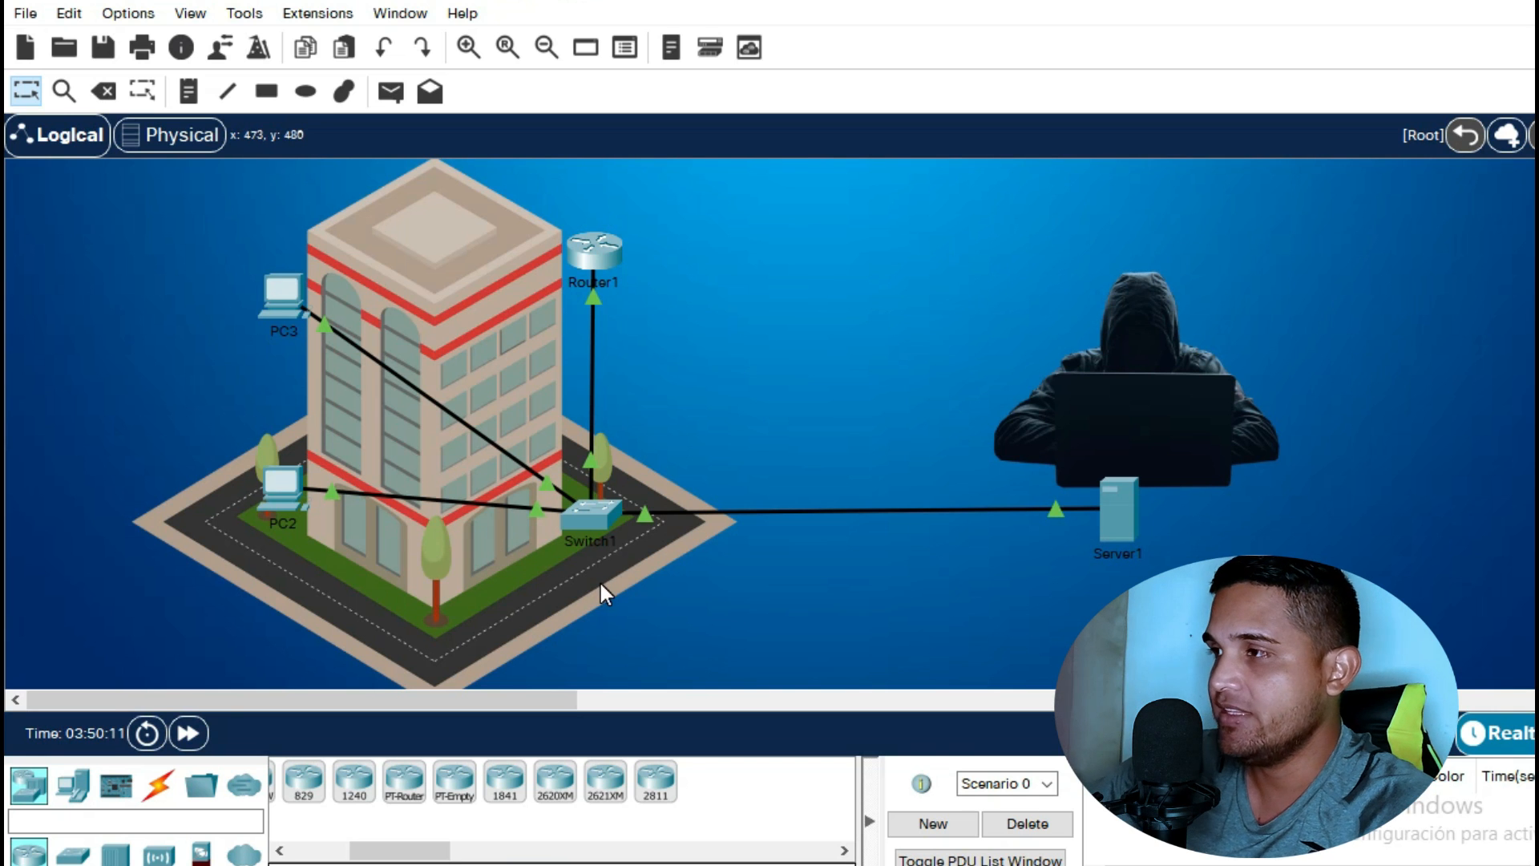
pyautogui.moveTo(185, 587); pyautogui.dragTo(366, 224)
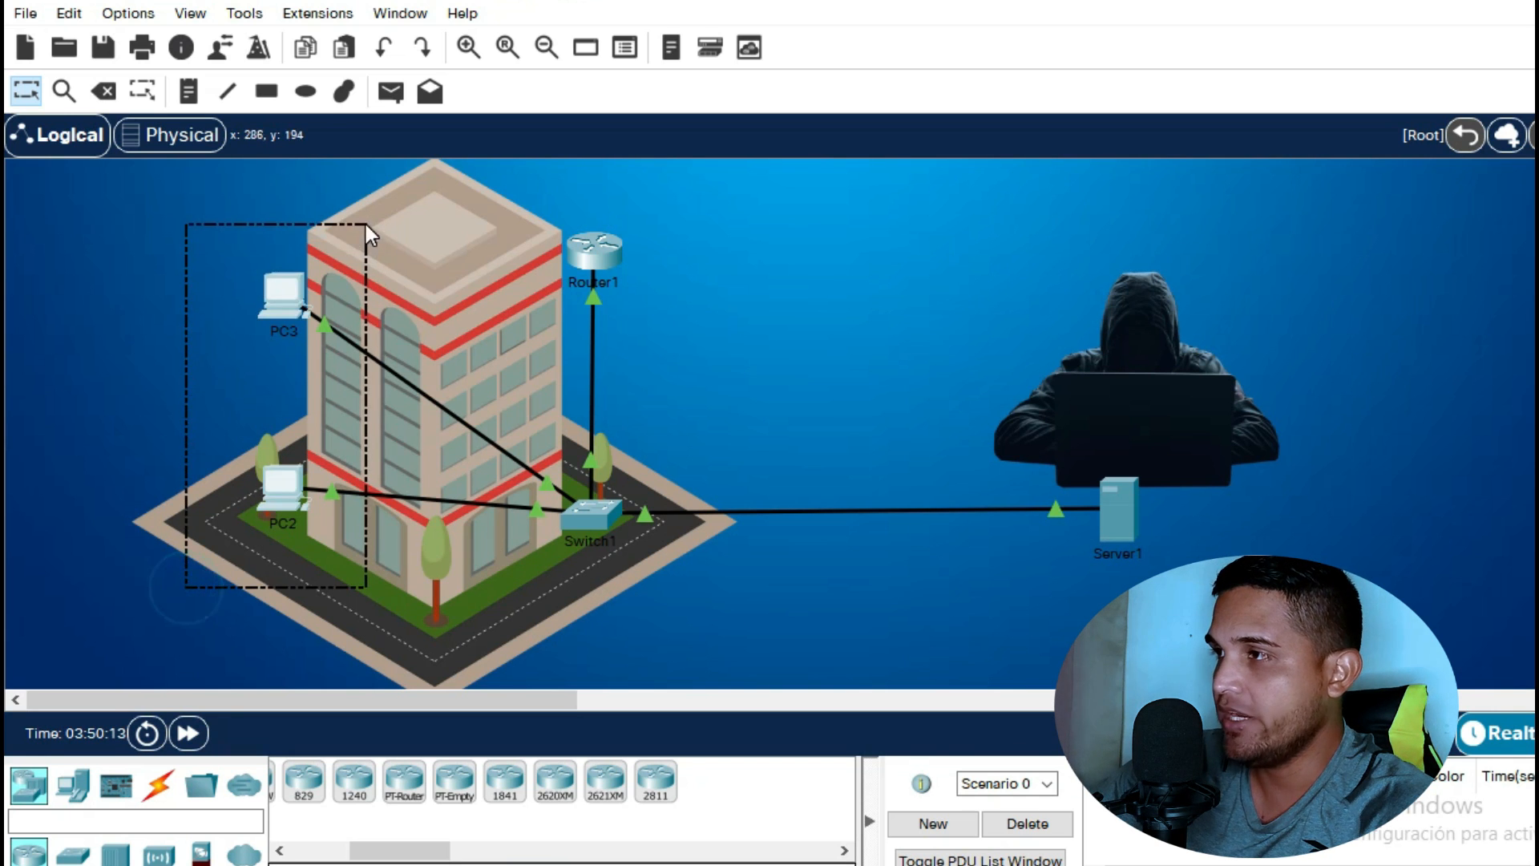
pyautogui.click(711, 370)
pyautogui.moveTo(513, 219); pyautogui.dragTo(728, 340)
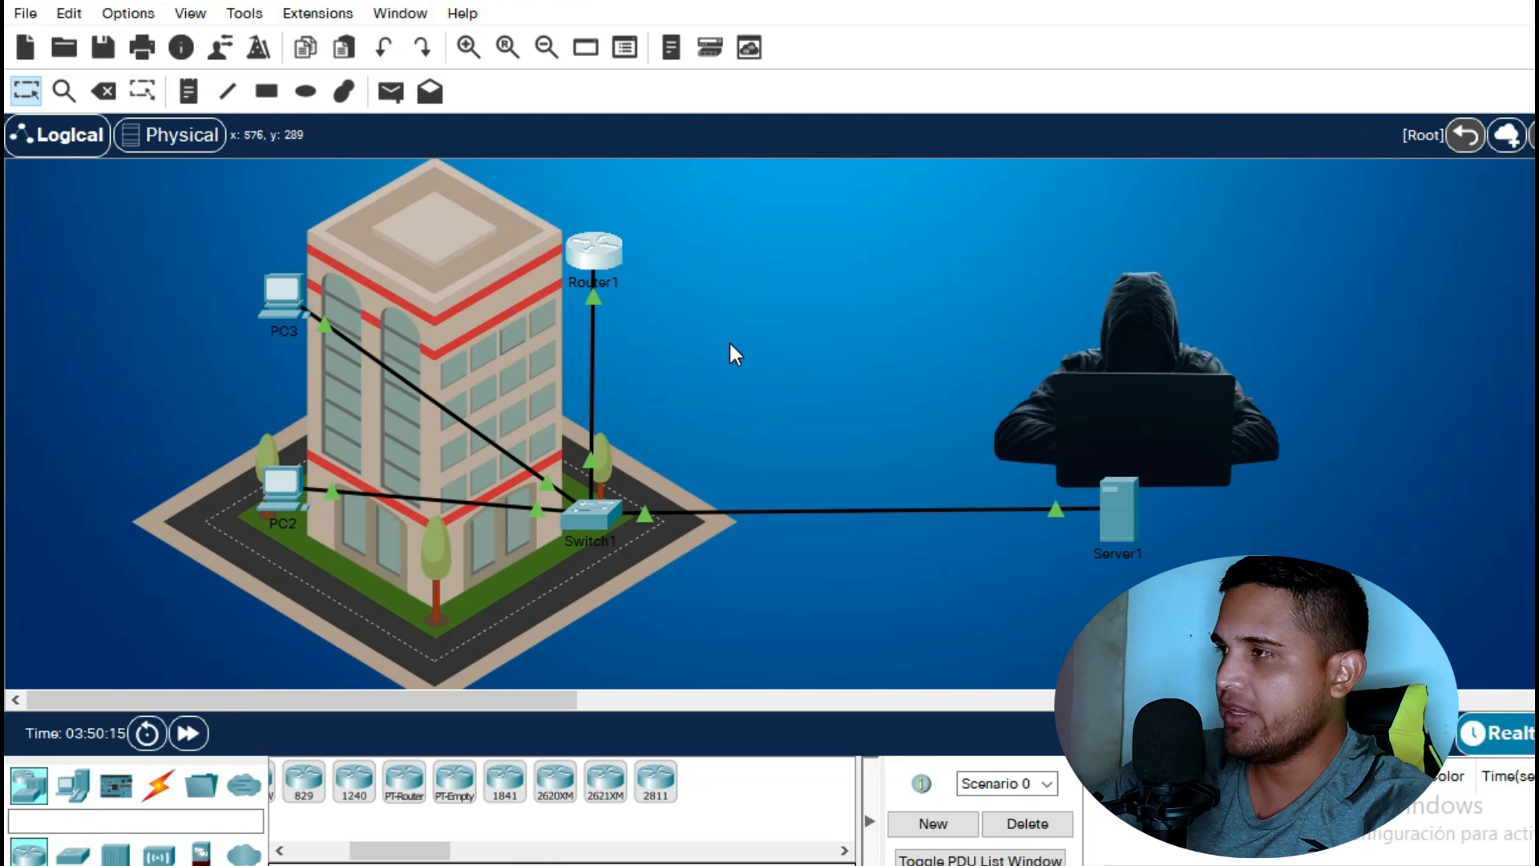
pyautogui.click(729, 340)
pyautogui.moveTo(570, 228); pyautogui.dragTo(689, 357)
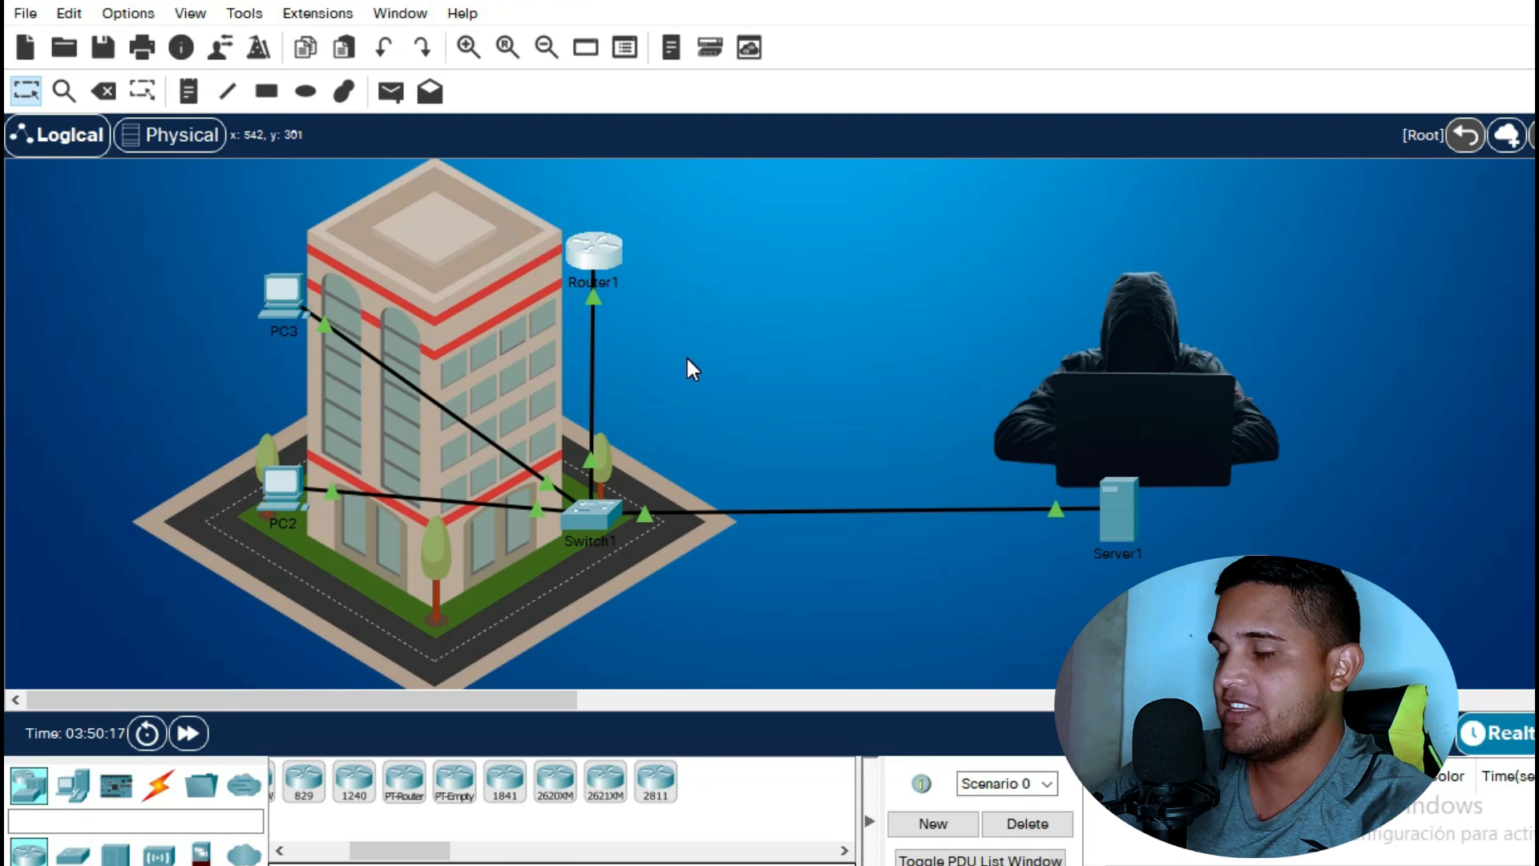
# Display Router1's running configuration from privileged mode with show running-config, advancing the output through the DHCP pool section
pyautogui.click(599, 252)
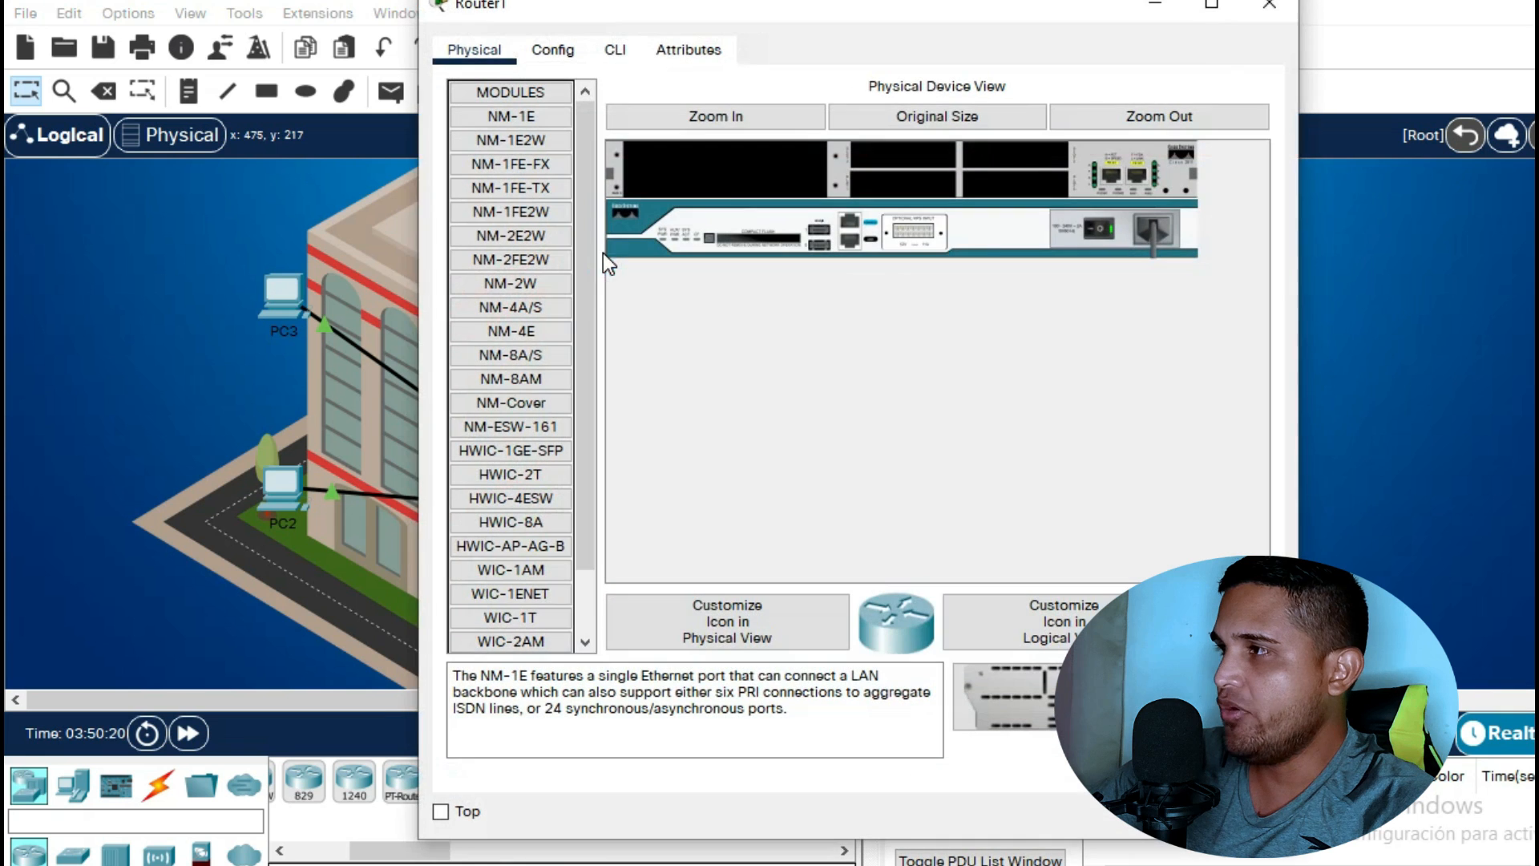
pyautogui.click(607, 56)
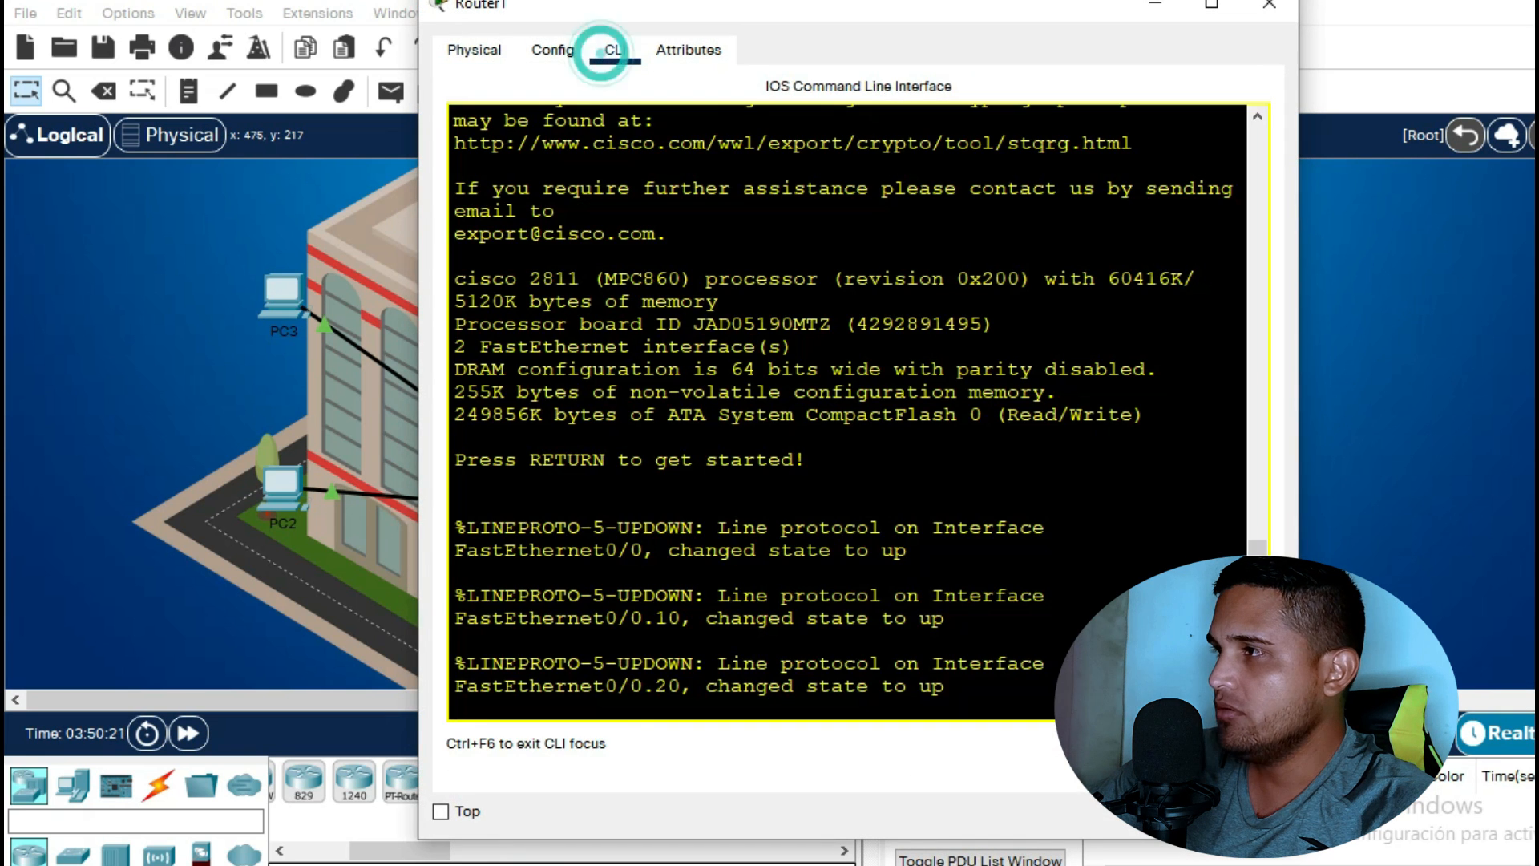
pyautogui.click(616, 697)
pyautogui.press('Return')
pyautogui.press('Return')
pyautogui.press('Return')
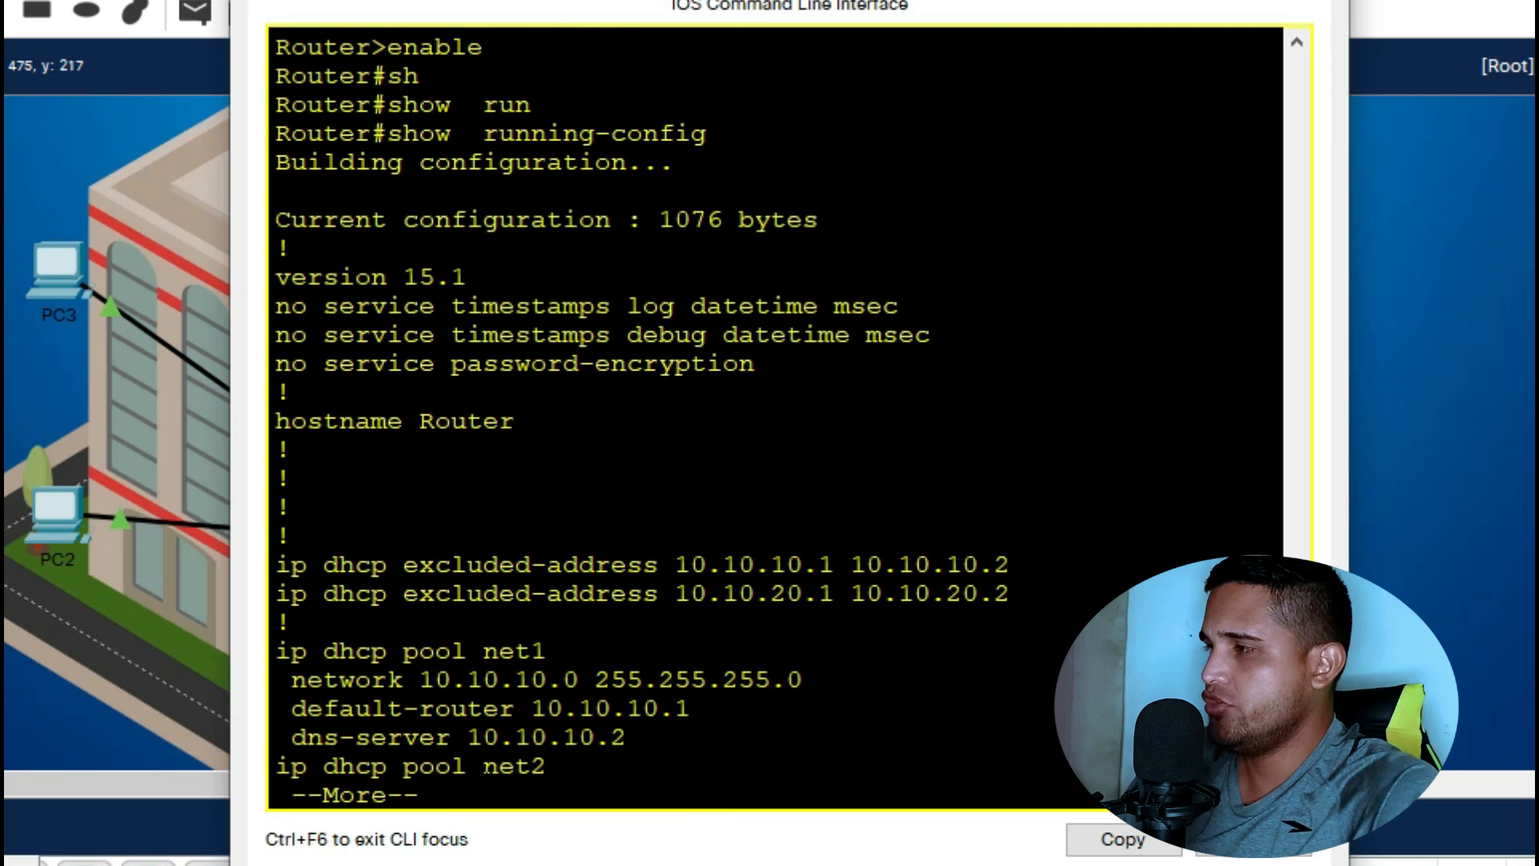
pyautogui.press('Return')
pyautogui.press('Return')
pyautogui.press('Return')
pyautogui.press('Return')
pyautogui.press('Return')
pyautogui.press('Return')
pyautogui.press('Return')
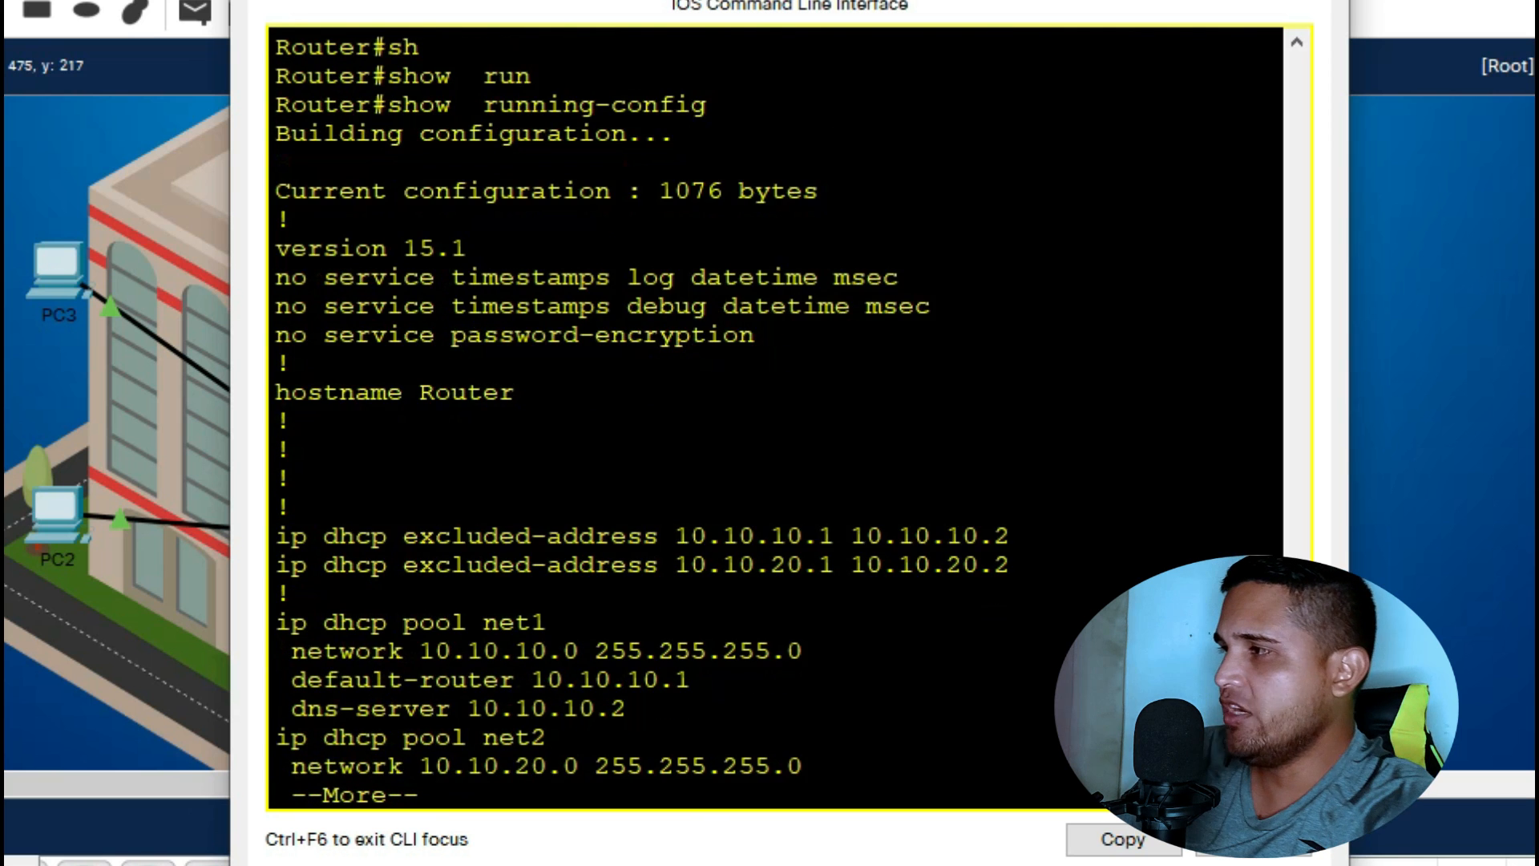
pyautogui.press('Return')
pyautogui.press('Return')
pyautogui.press('Return')
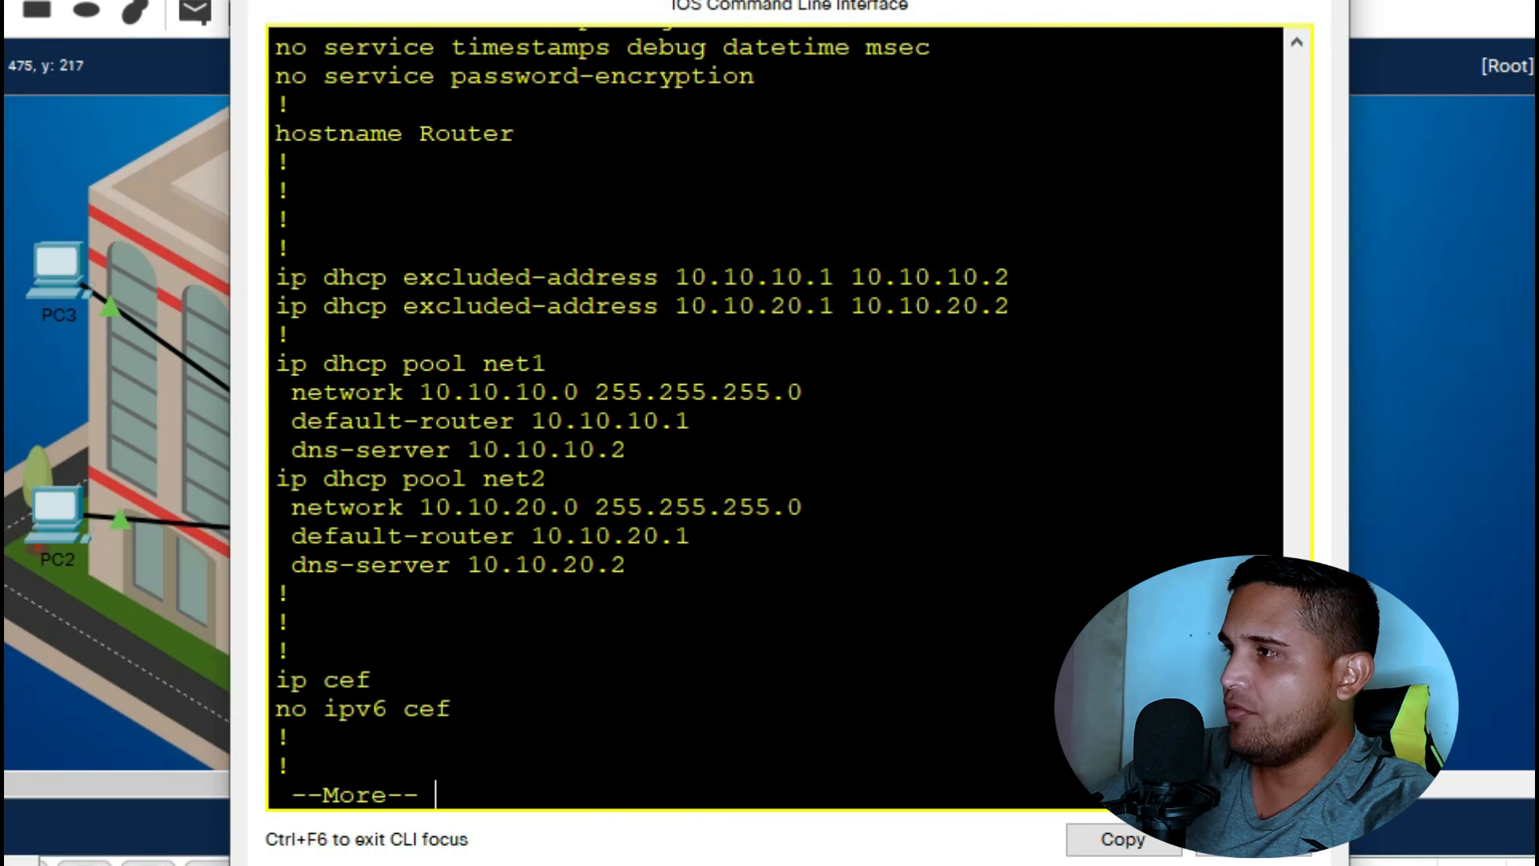
# Examine the DHCP excluded addresses and the network, default router and DNS server of pools net1 and net2 in Router1's running configuration
pyautogui.moveTo(278, 278); pyautogui.dragTo(680, 275)
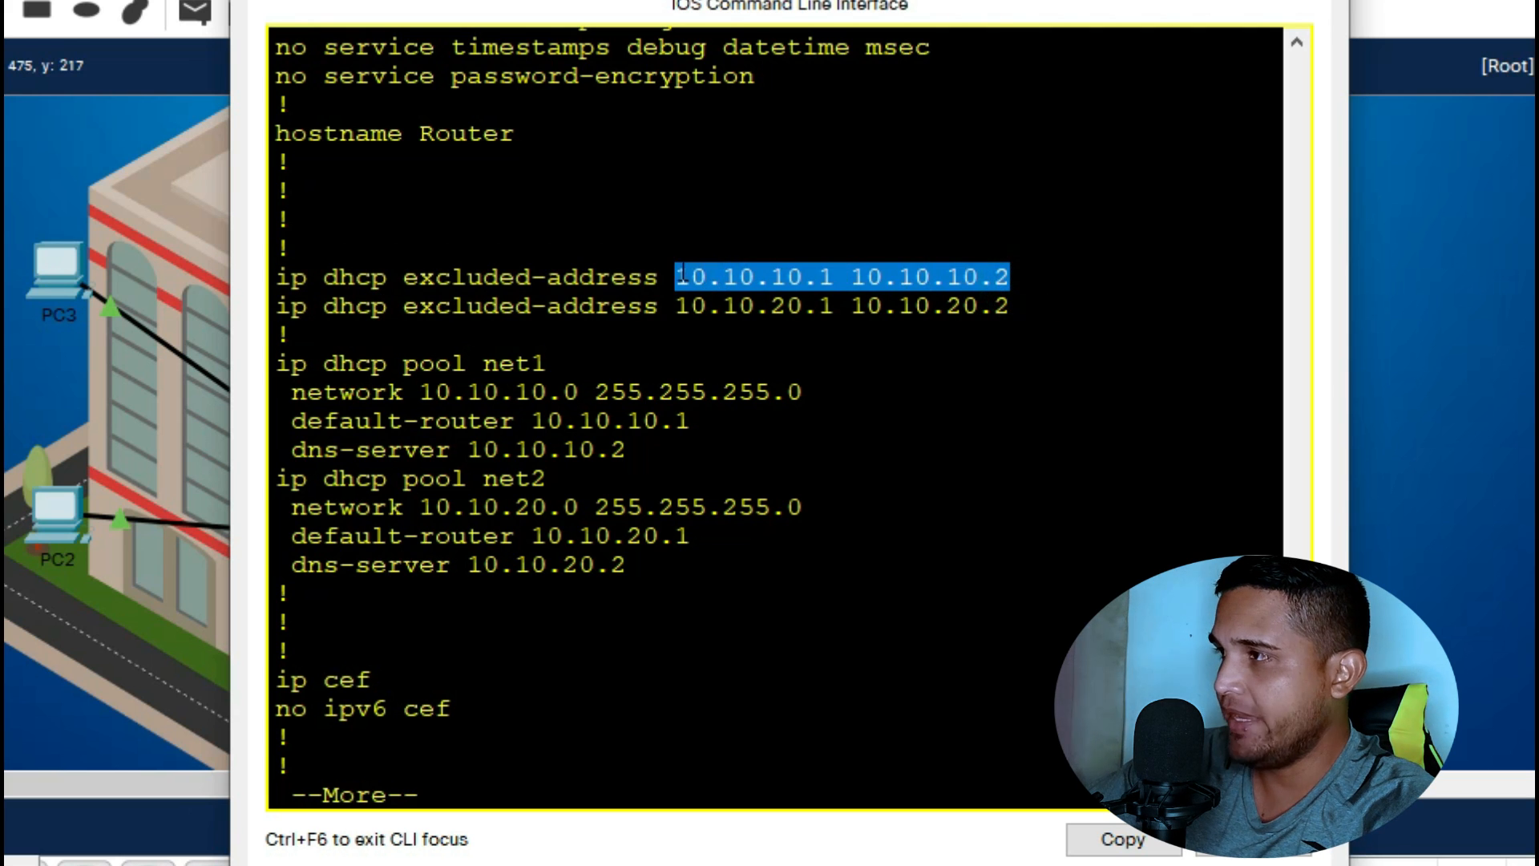
pyautogui.click(826, 275)
pyautogui.click(1009, 277)
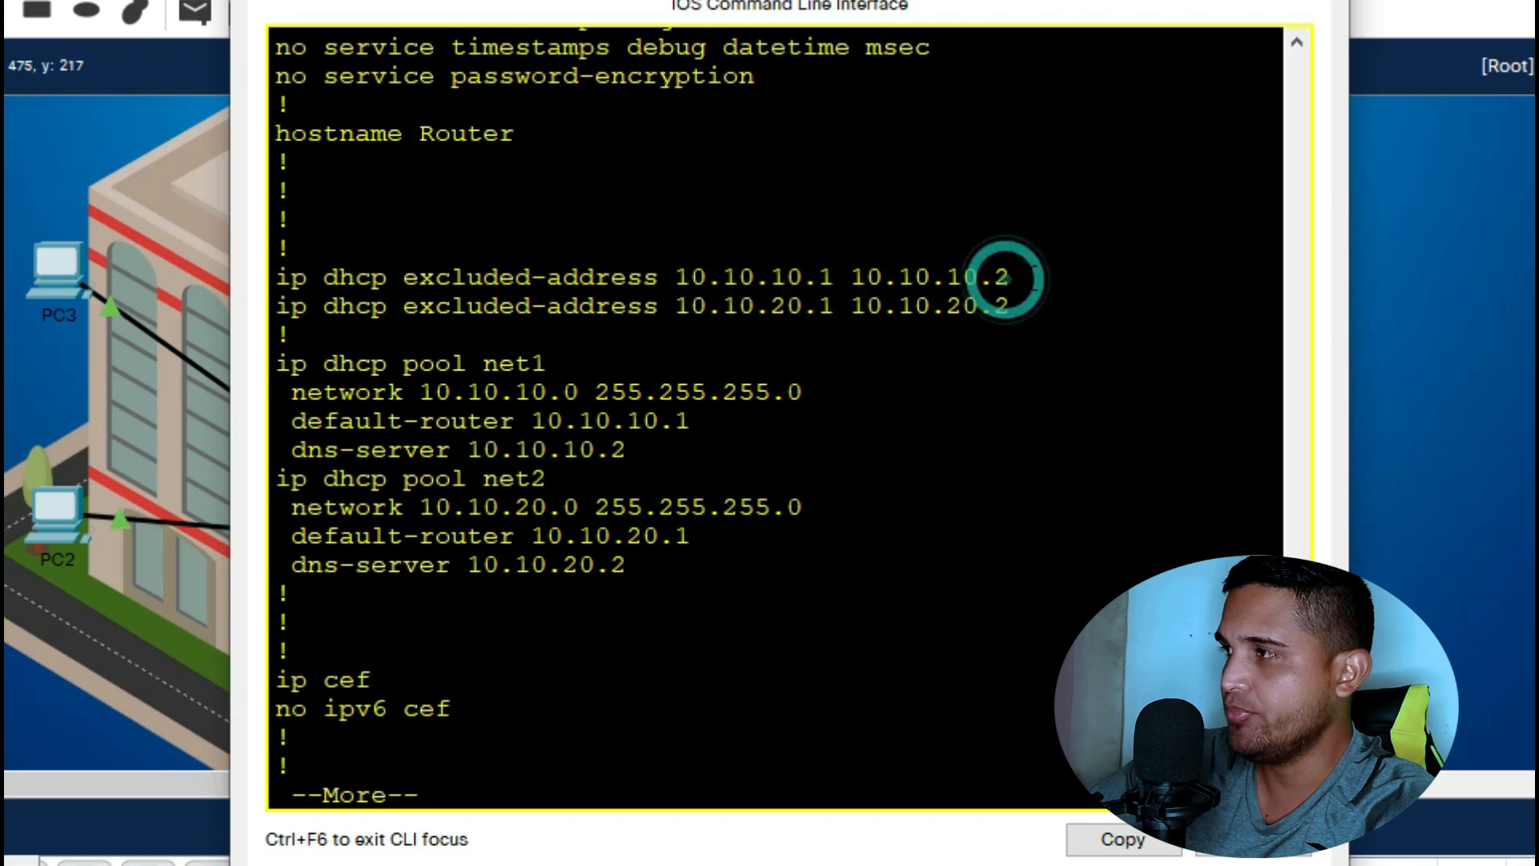
pyautogui.moveTo(277, 363); pyautogui.dragTo(628, 451)
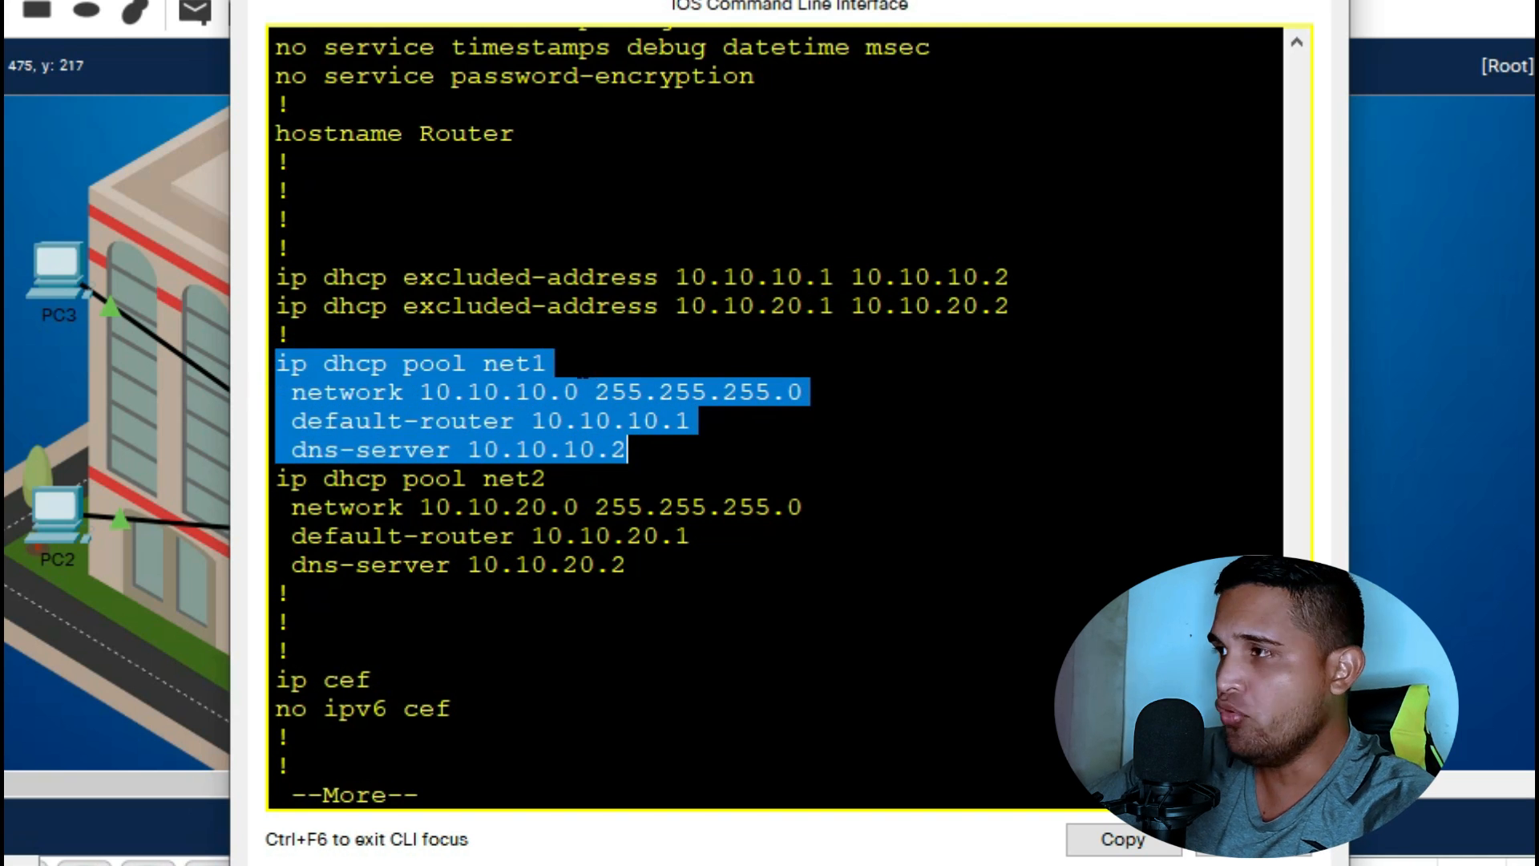
pyautogui.click(579, 365)
pyautogui.moveTo(548, 365)
pyautogui.mouseDown()
pyautogui.moveTo(486, 365)
pyautogui.moveTo(481, 392)
pyautogui.moveTo(549, 392)
pyautogui.mouseUp()
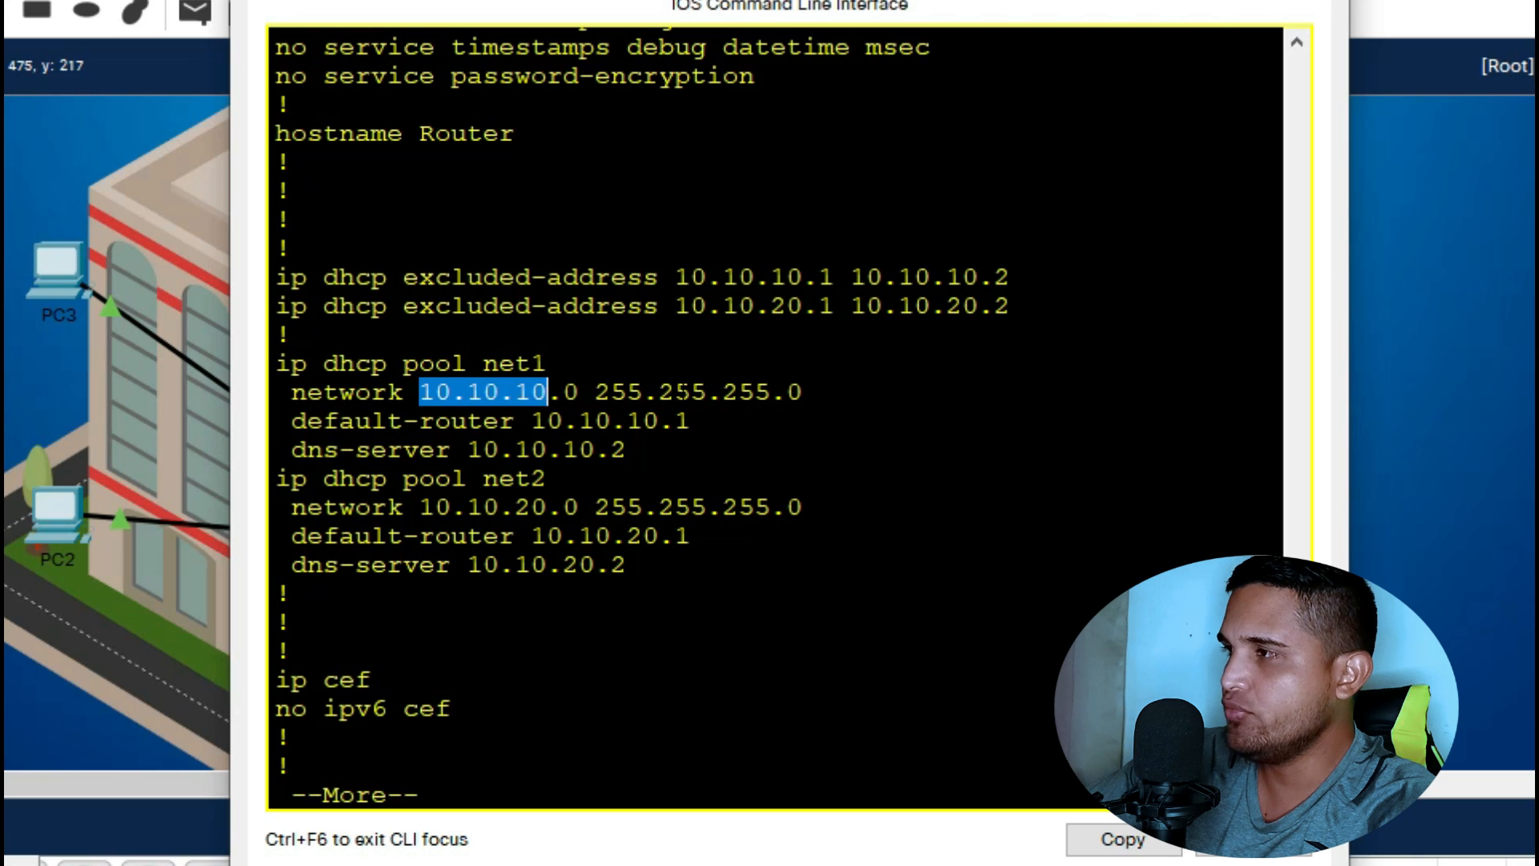
pyautogui.moveTo(532, 420); pyautogui.dragTo(699, 420)
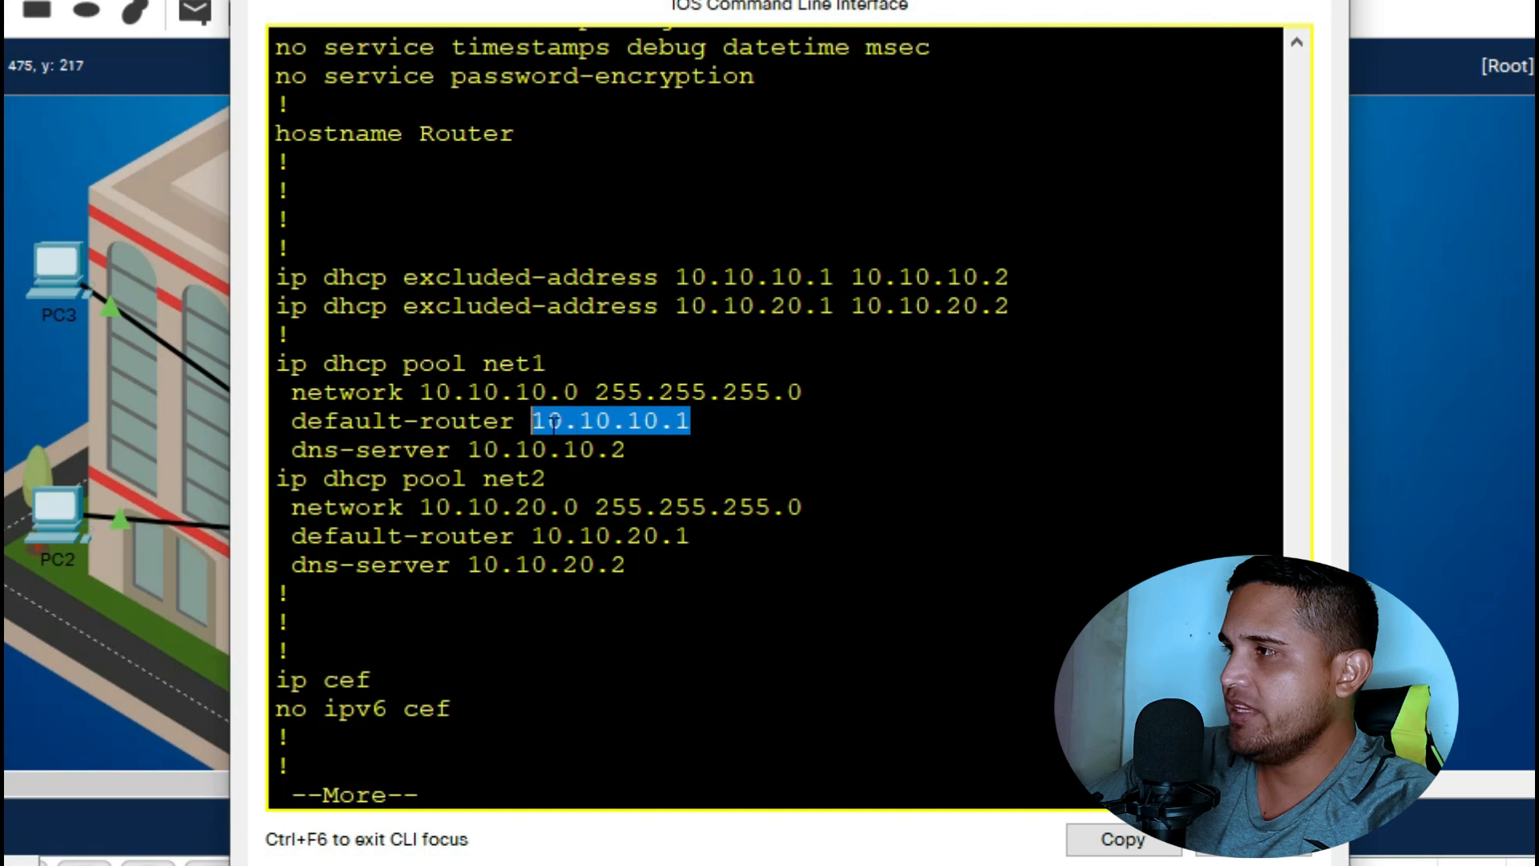
pyautogui.click(689, 421)
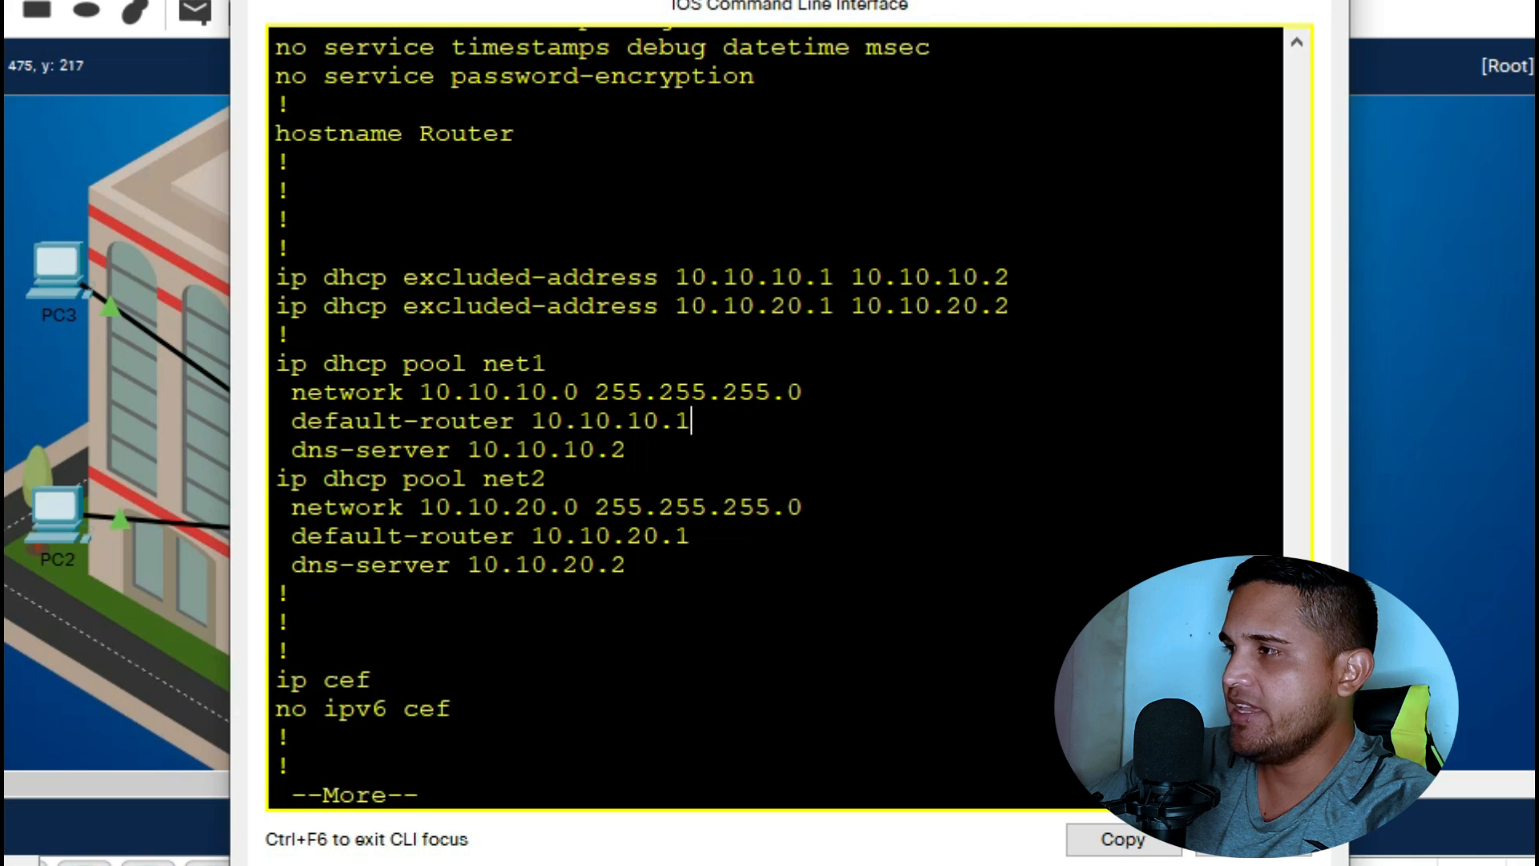
pyautogui.moveTo(628, 448); pyautogui.dragTo(468, 449)
pyautogui.moveTo(561, 479); pyautogui.dragTo(282, 479)
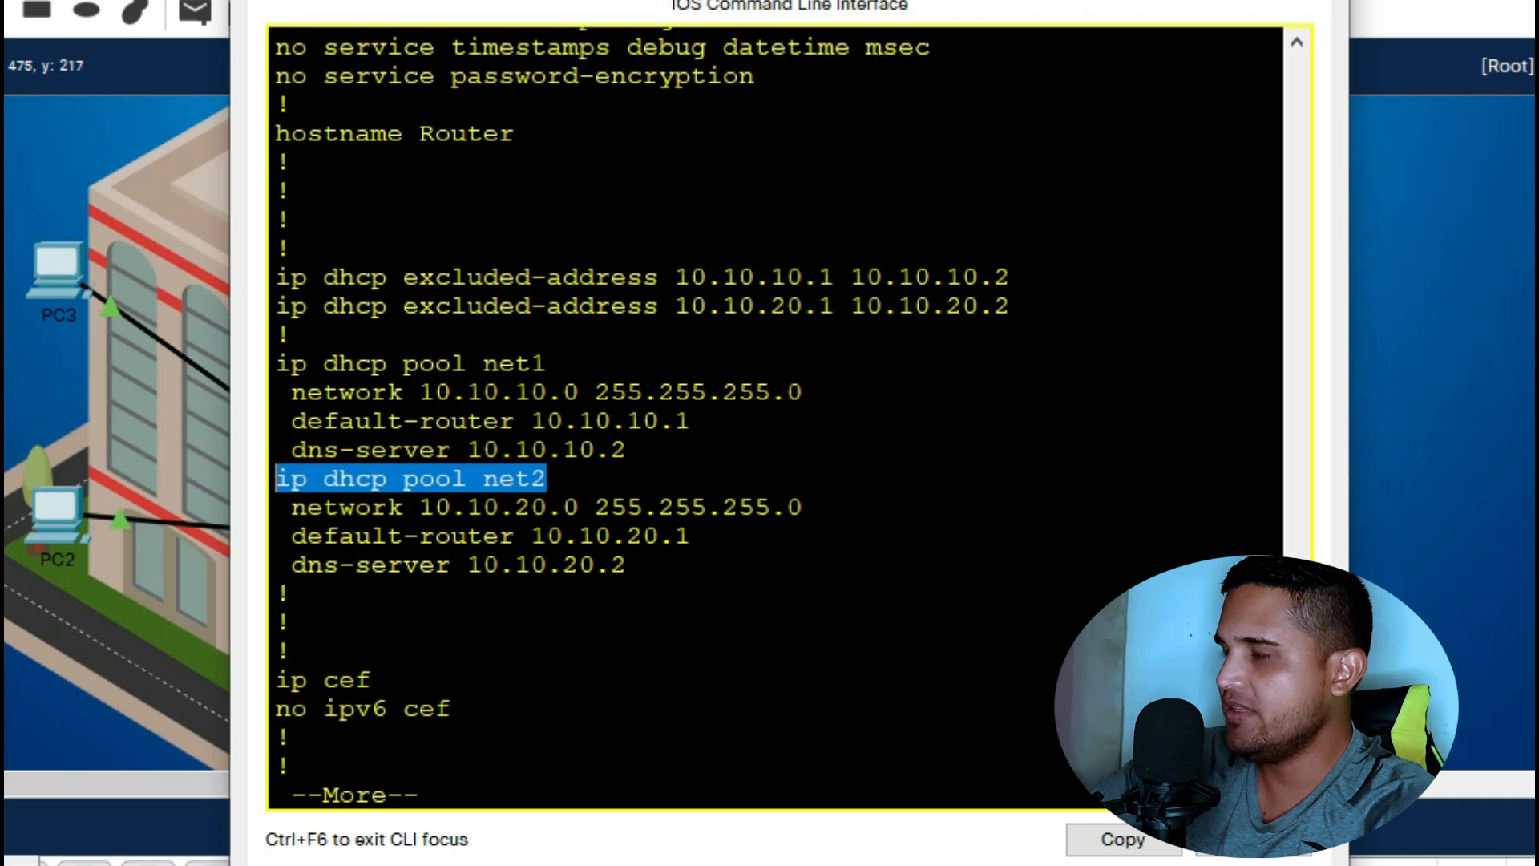
pyautogui.moveTo(420, 507); pyautogui.dragTo(581, 507)
pyautogui.click(691, 536)
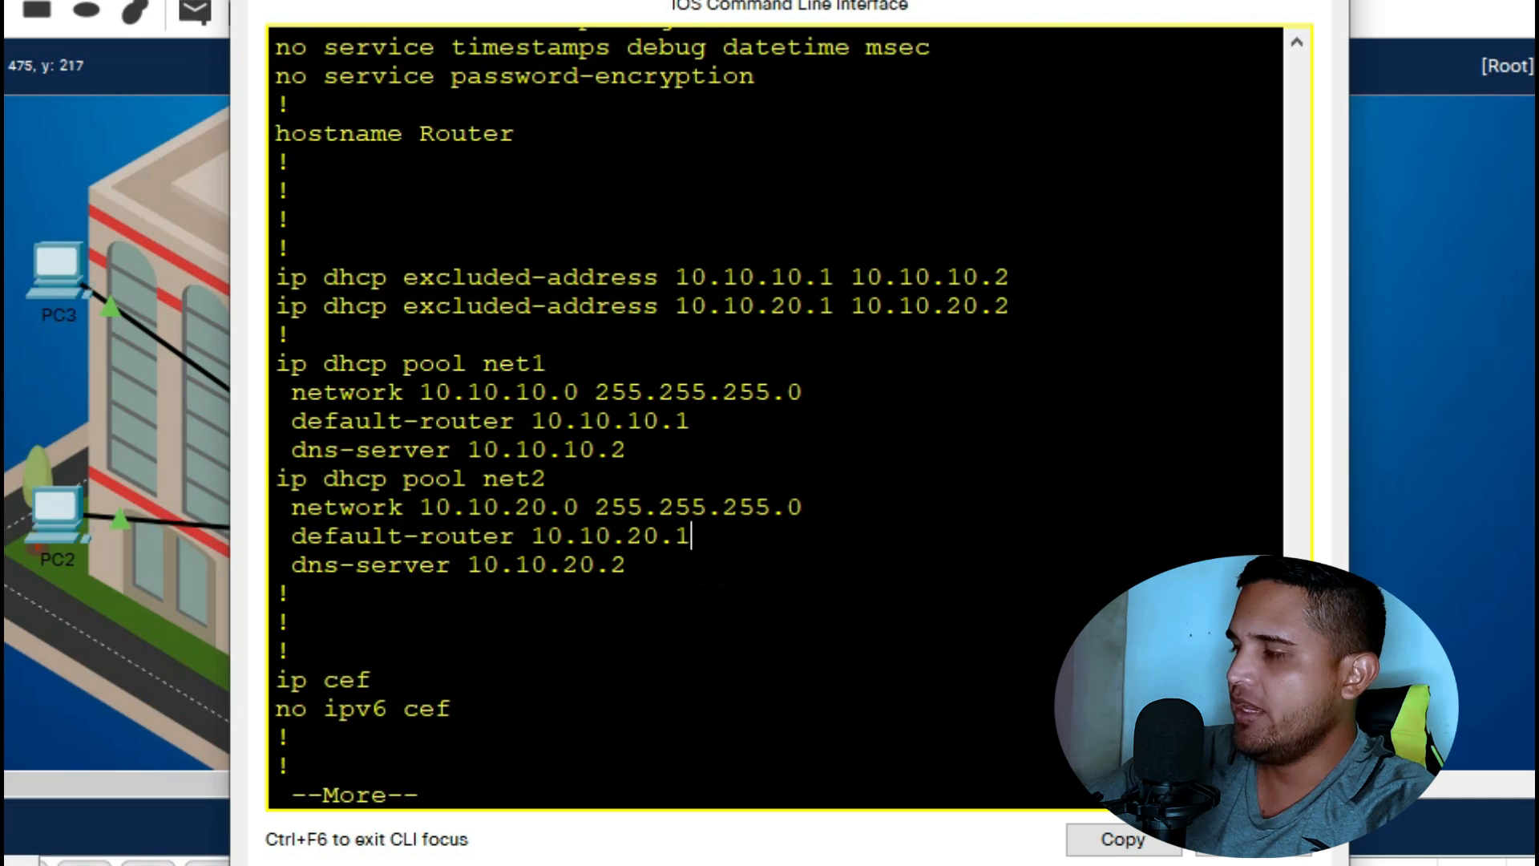
pyautogui.moveTo(693, 535); pyautogui.dragTo(301, 533)
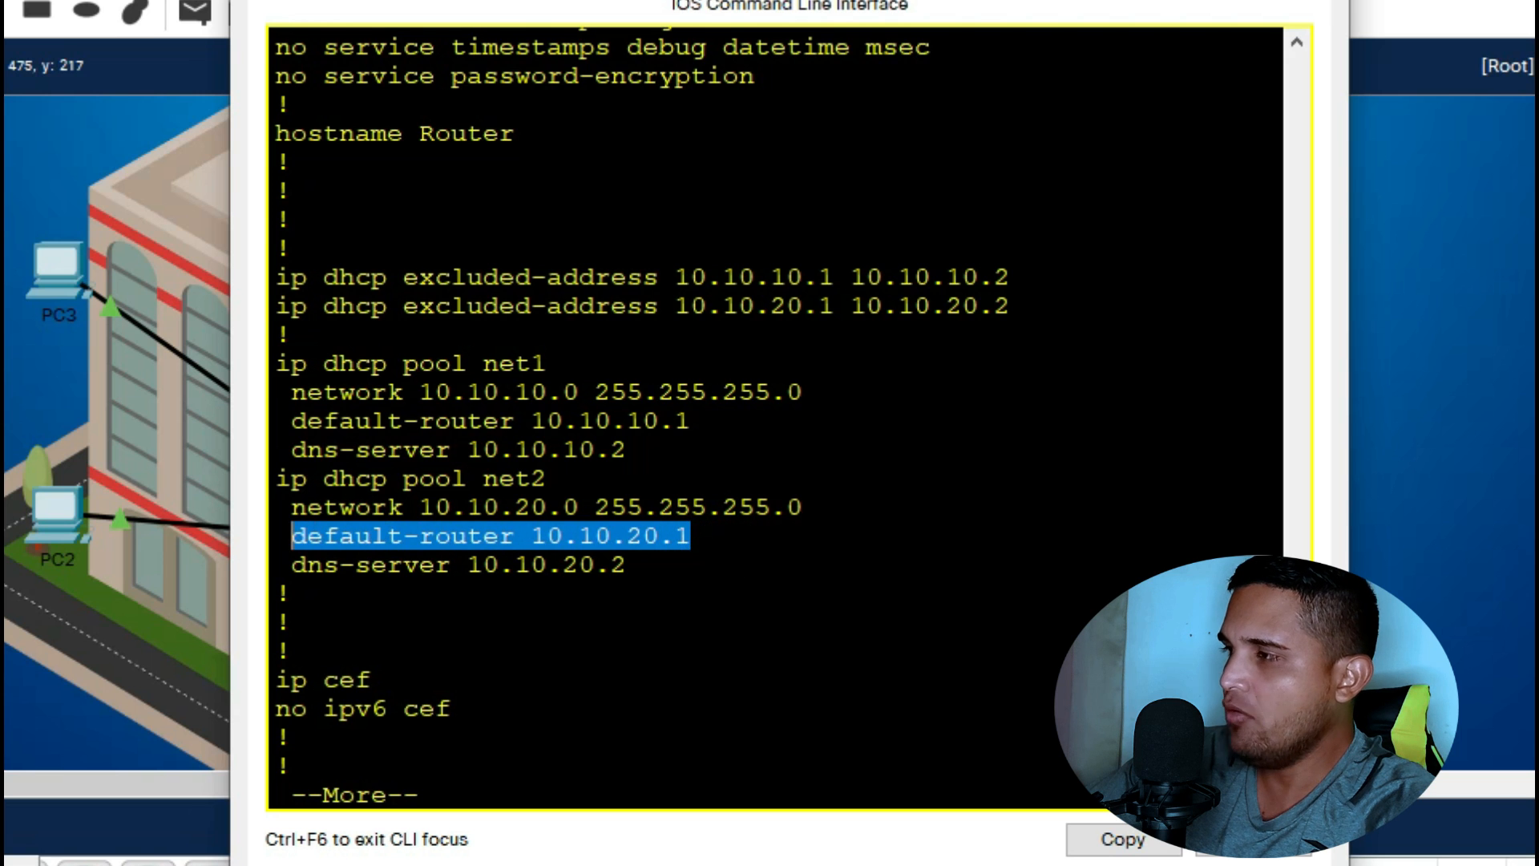
pyautogui.click(684, 565)
pyautogui.moveTo(626, 536); pyautogui.dragTo(691, 536)
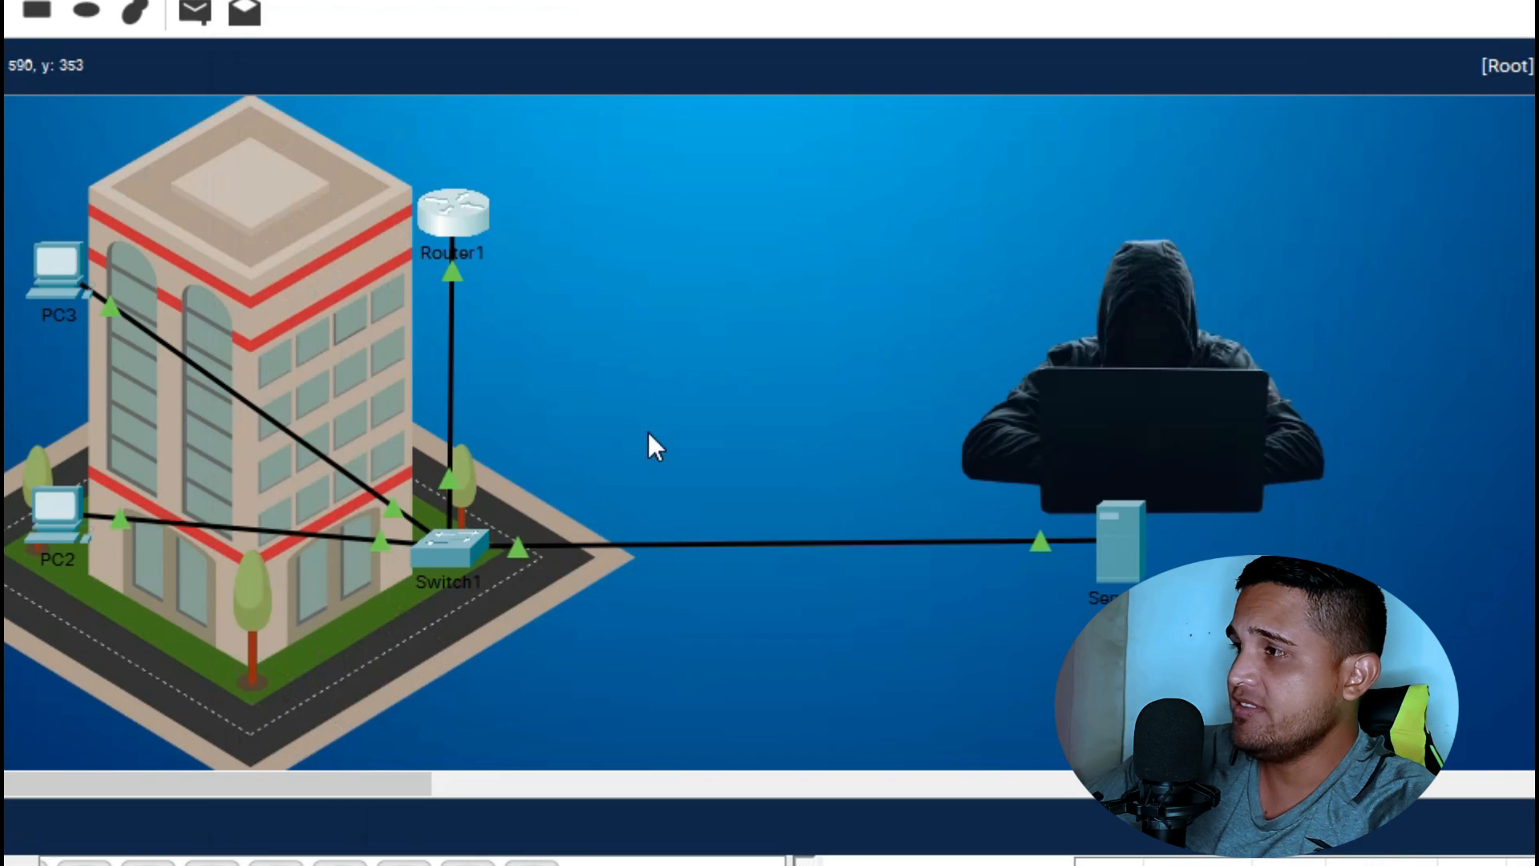
pyautogui.click(646, 430)
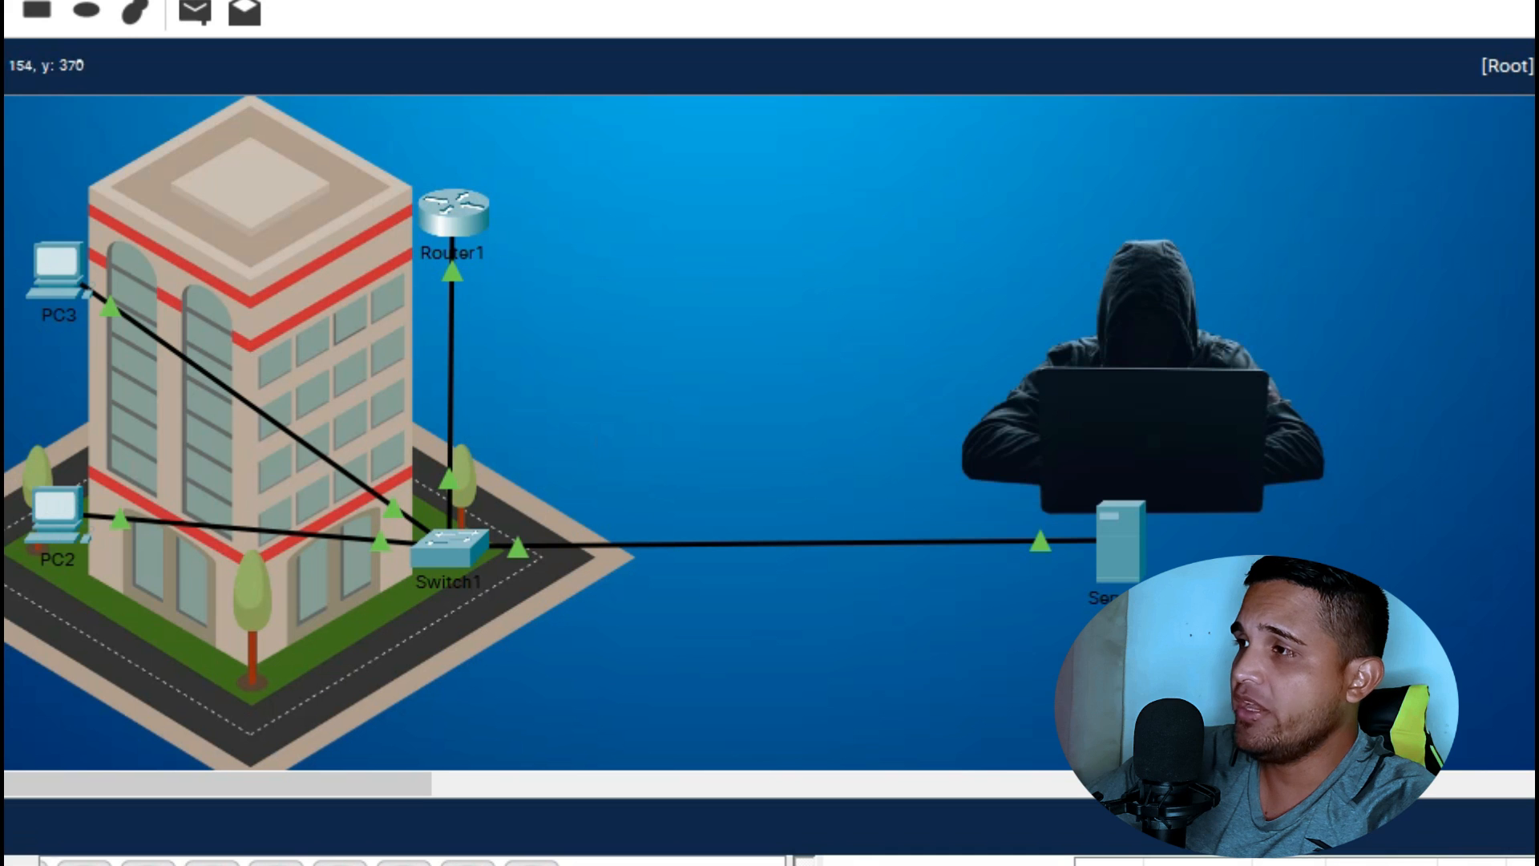
pyautogui.moveTo(3, 231); pyautogui.dragTo(121, 592)
pyautogui.click(153, 598)
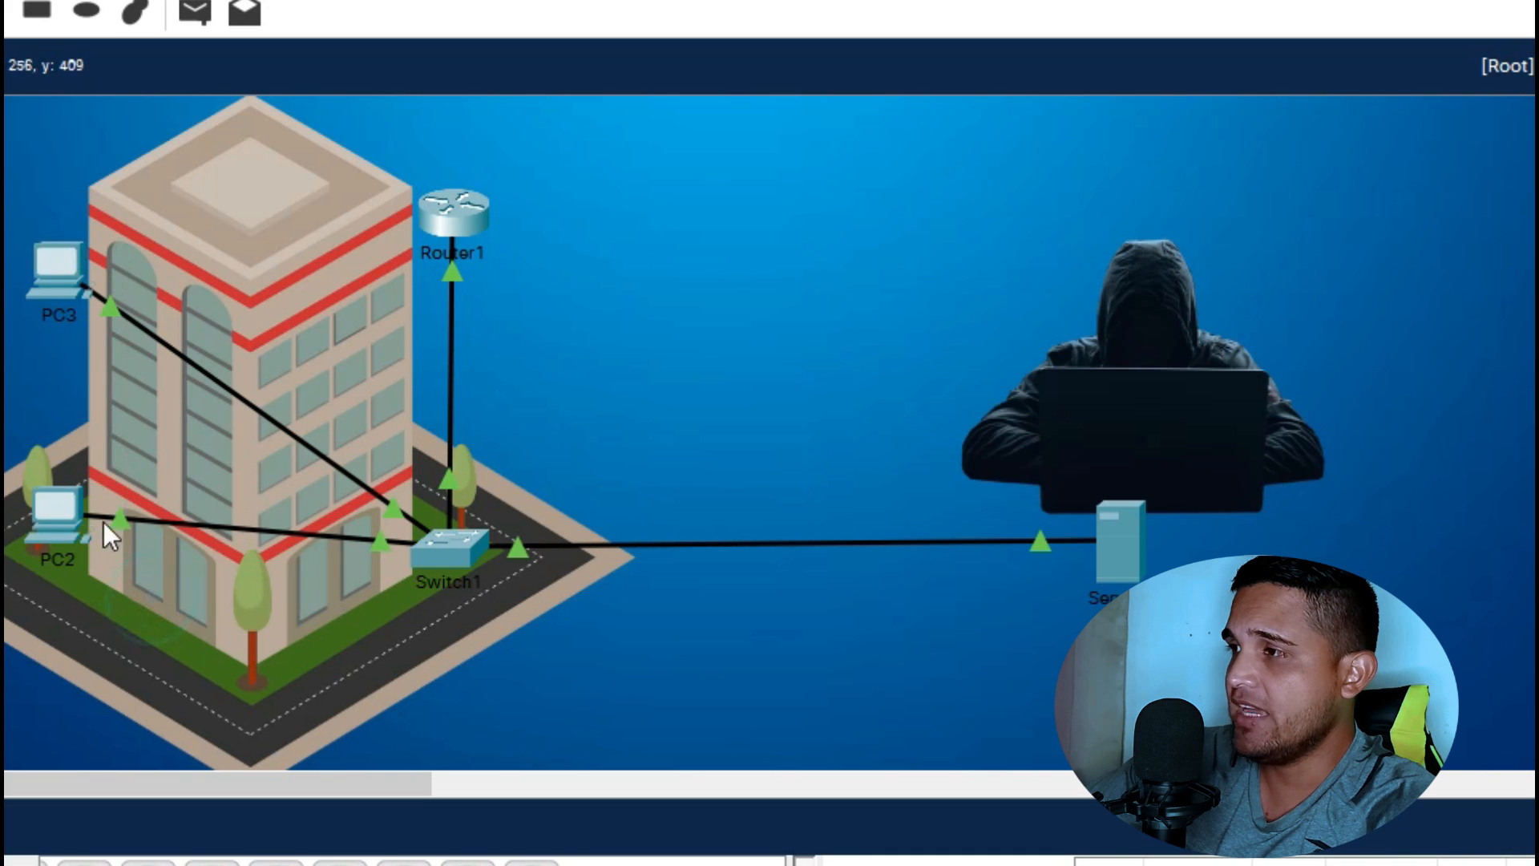
# Switch PC2's FastEthernet0 IPv4 configuration to DHCP
pyautogui.click(48, 513)
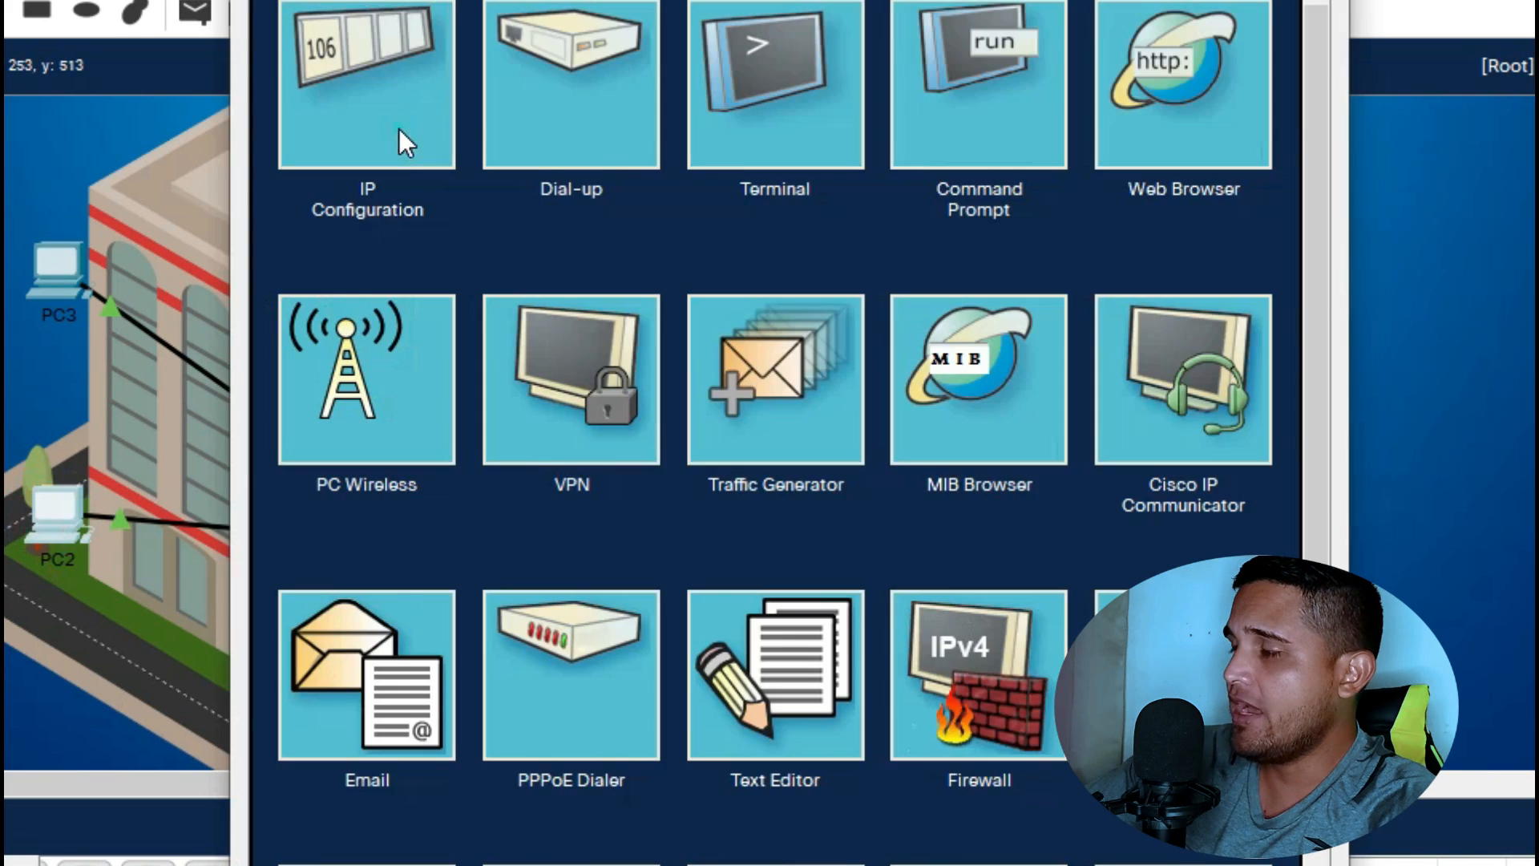
pyautogui.click(396, 133)
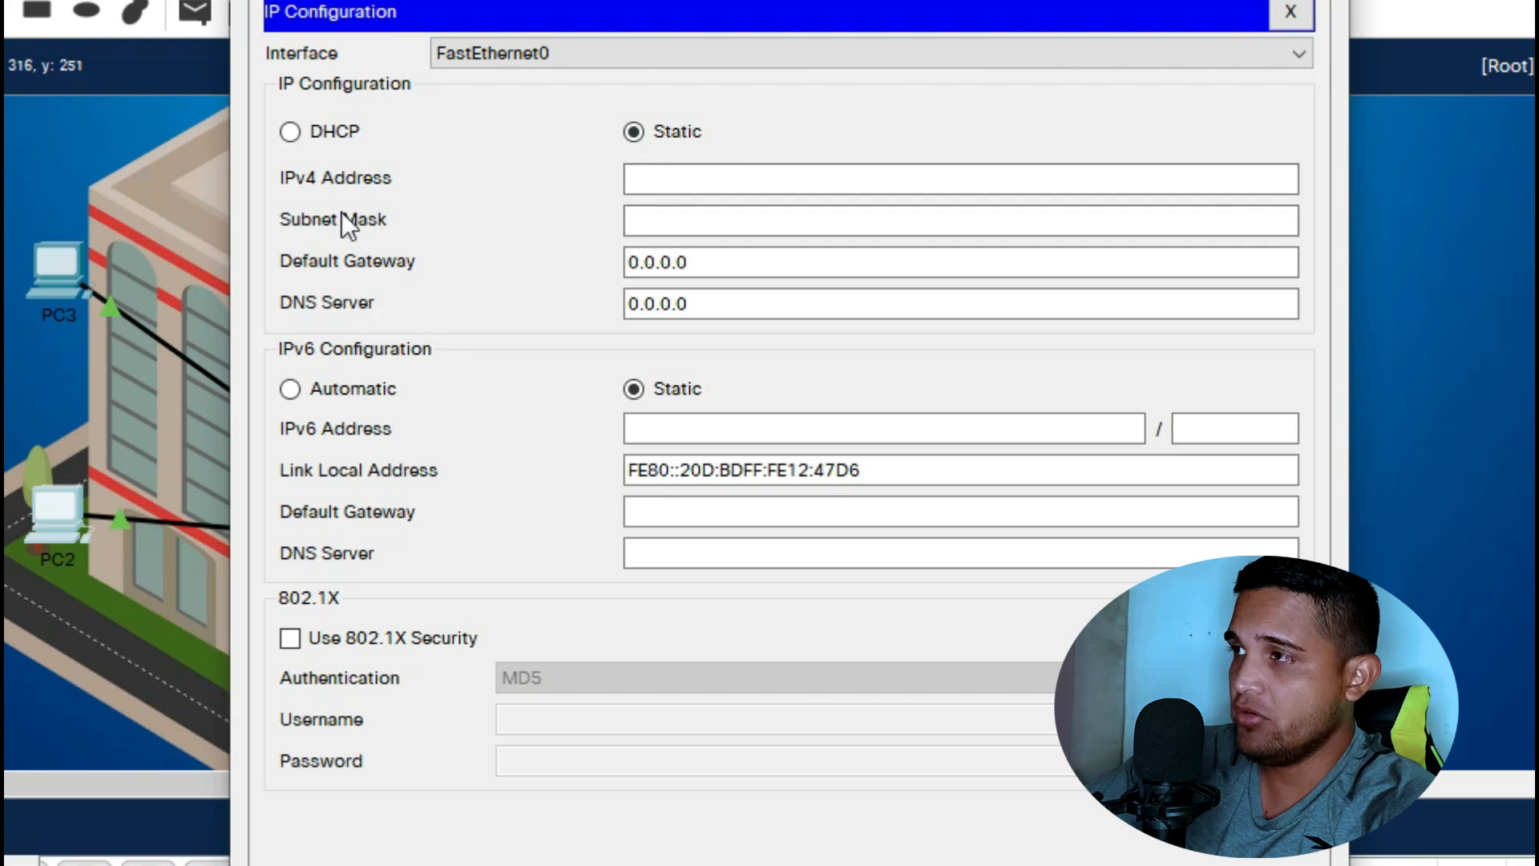
pyautogui.click(316, 136)
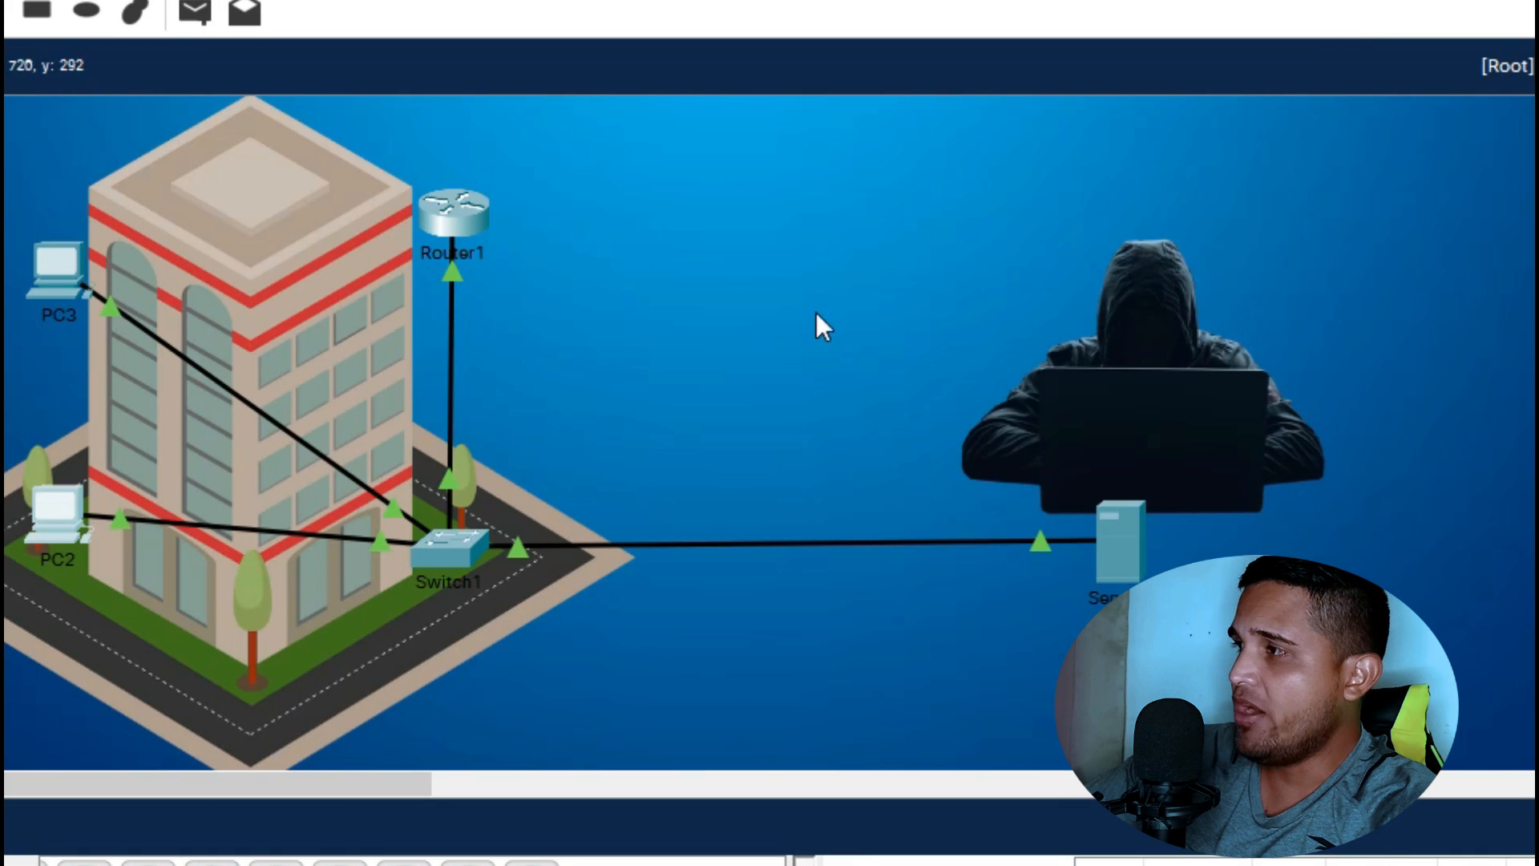
# Open the DHCP service settings on Server1 and examine serverPool's default gateway, DNS server and start IP address
pyautogui.click(1113, 538)
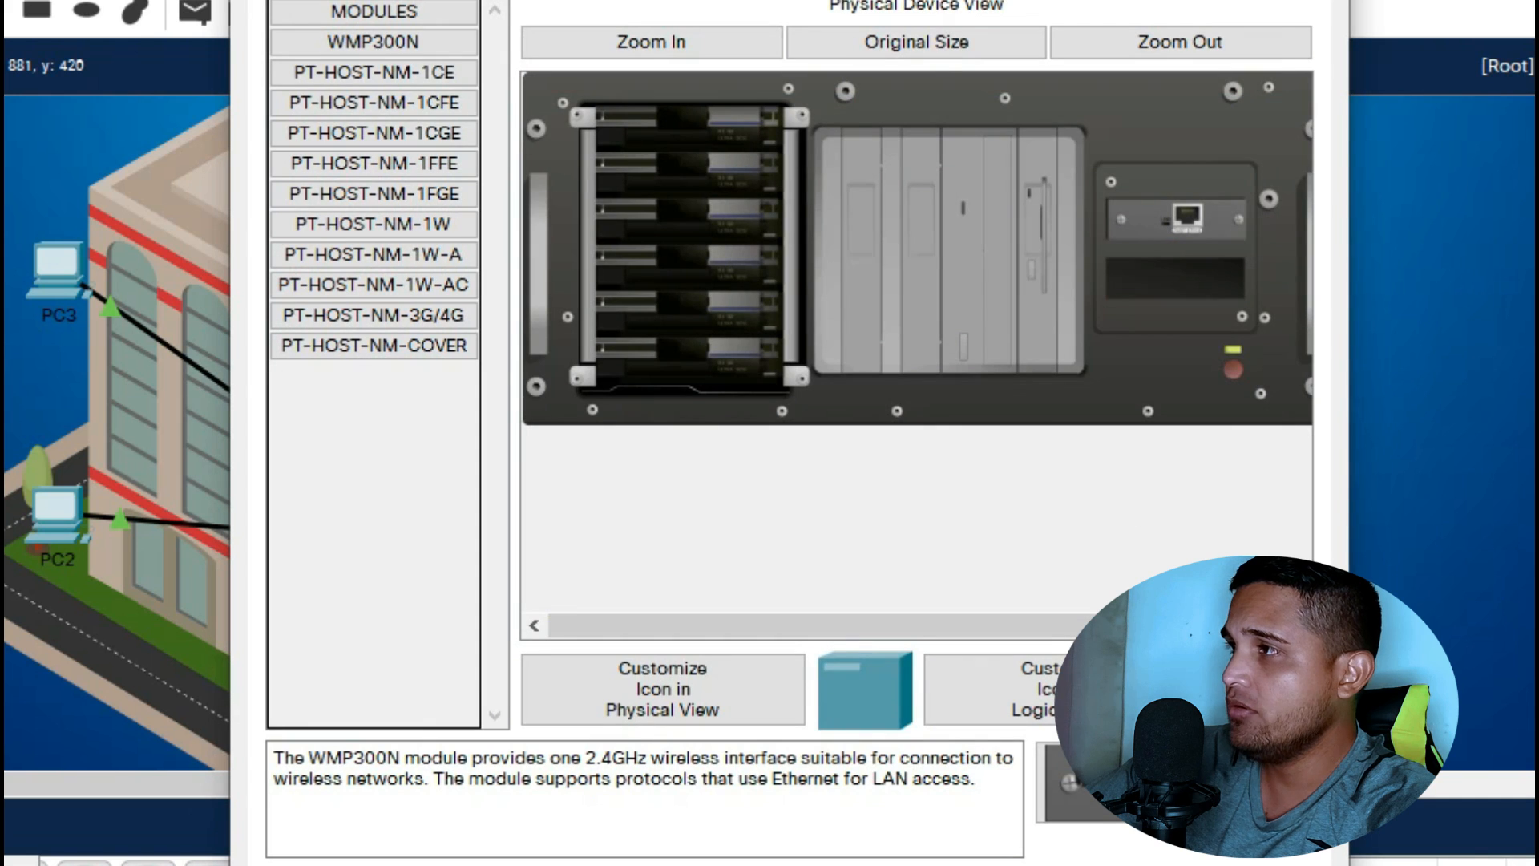
pyautogui.click(559, 0)
pyautogui.click(355, 74)
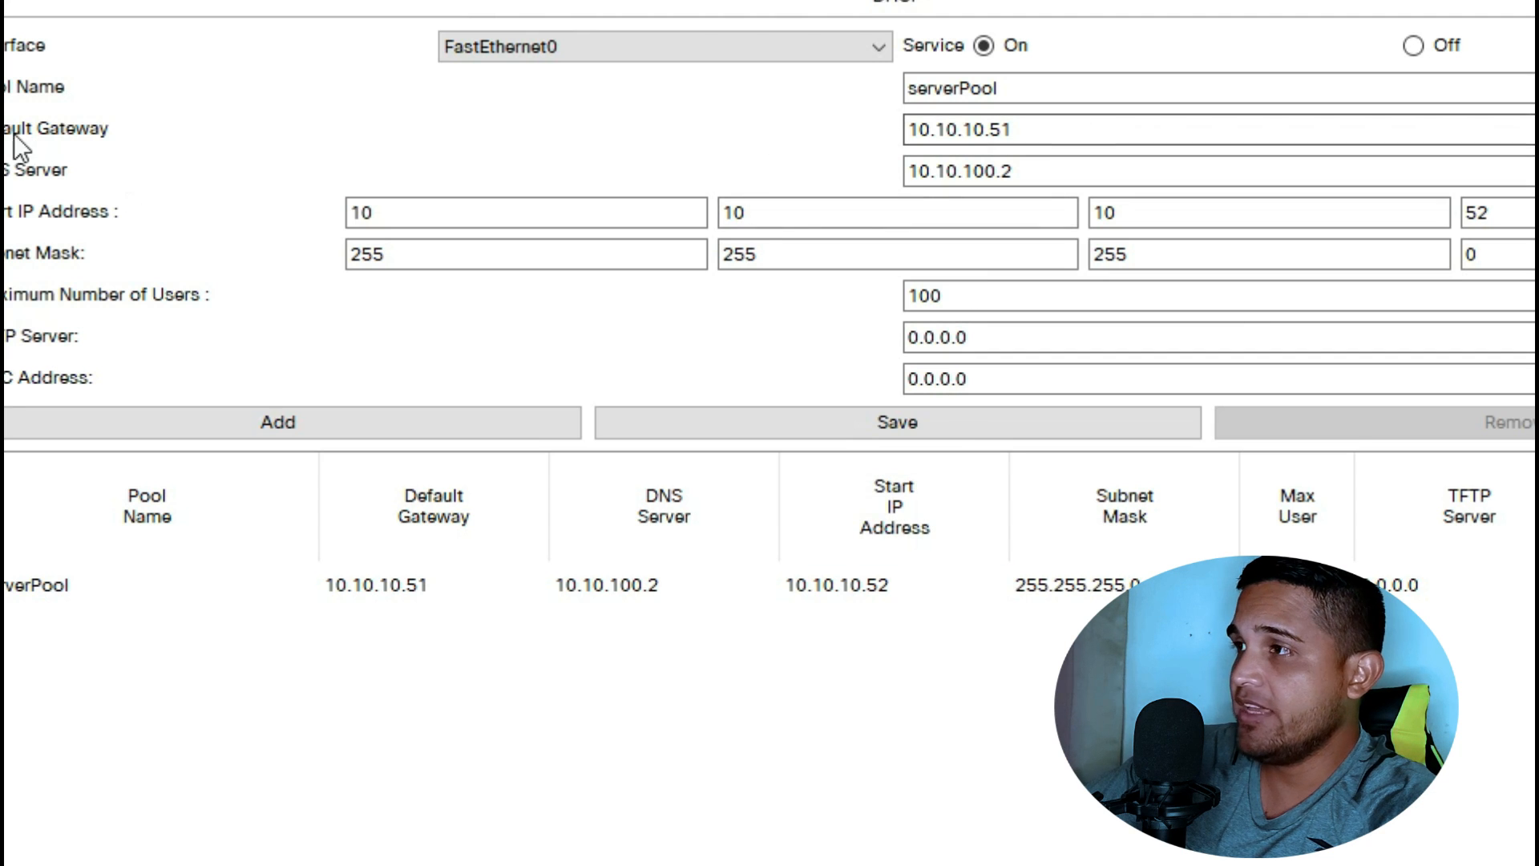
pyautogui.moveTo(1056, 127); pyautogui.dragTo(858, 125)
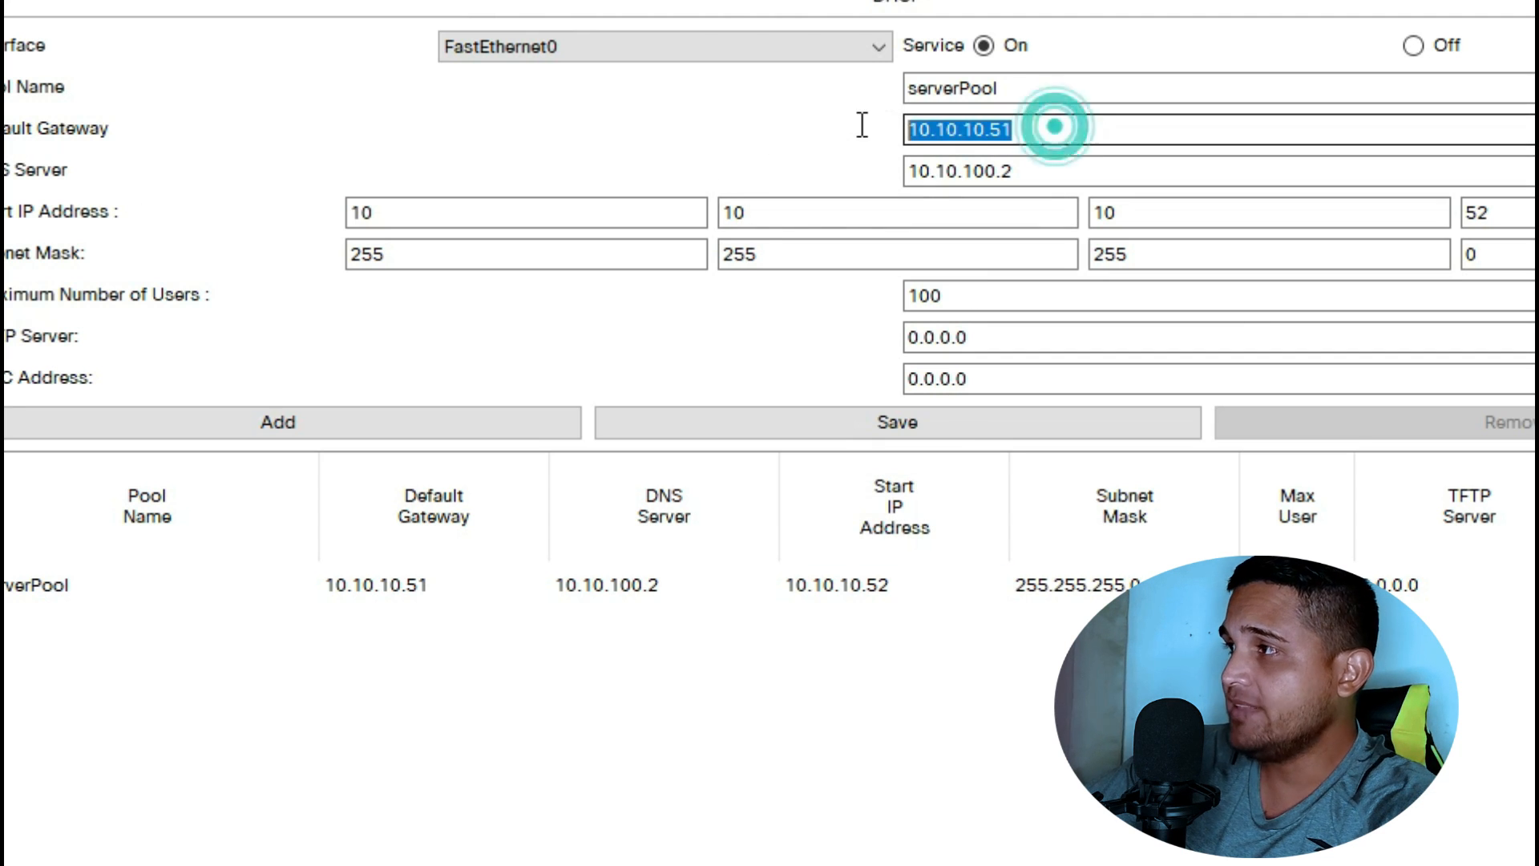
pyautogui.click(1034, 130)
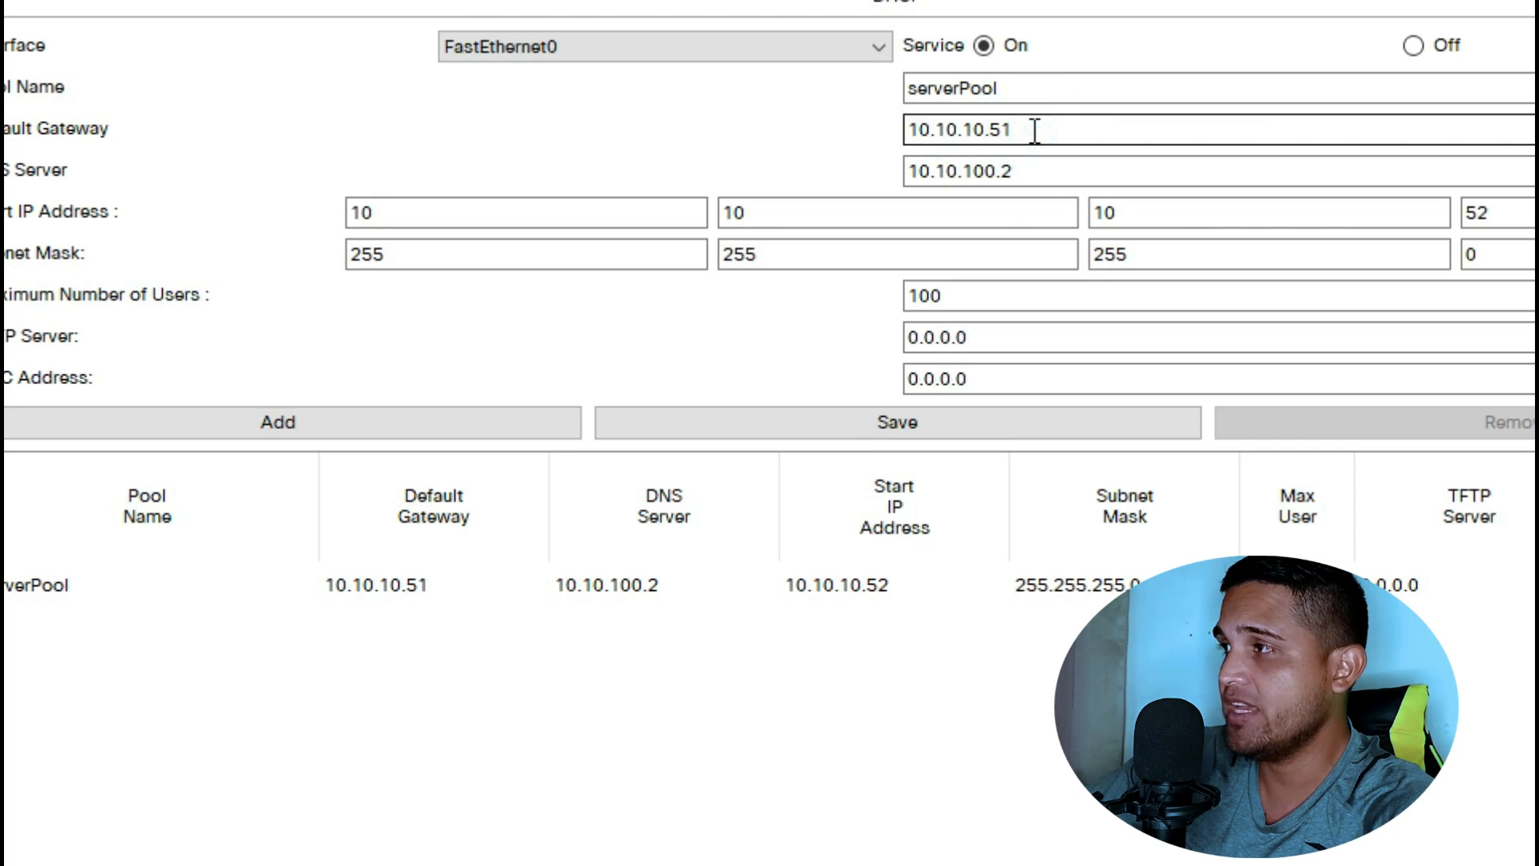
pyautogui.moveTo(1074, 166); pyautogui.dragTo(795, 192)
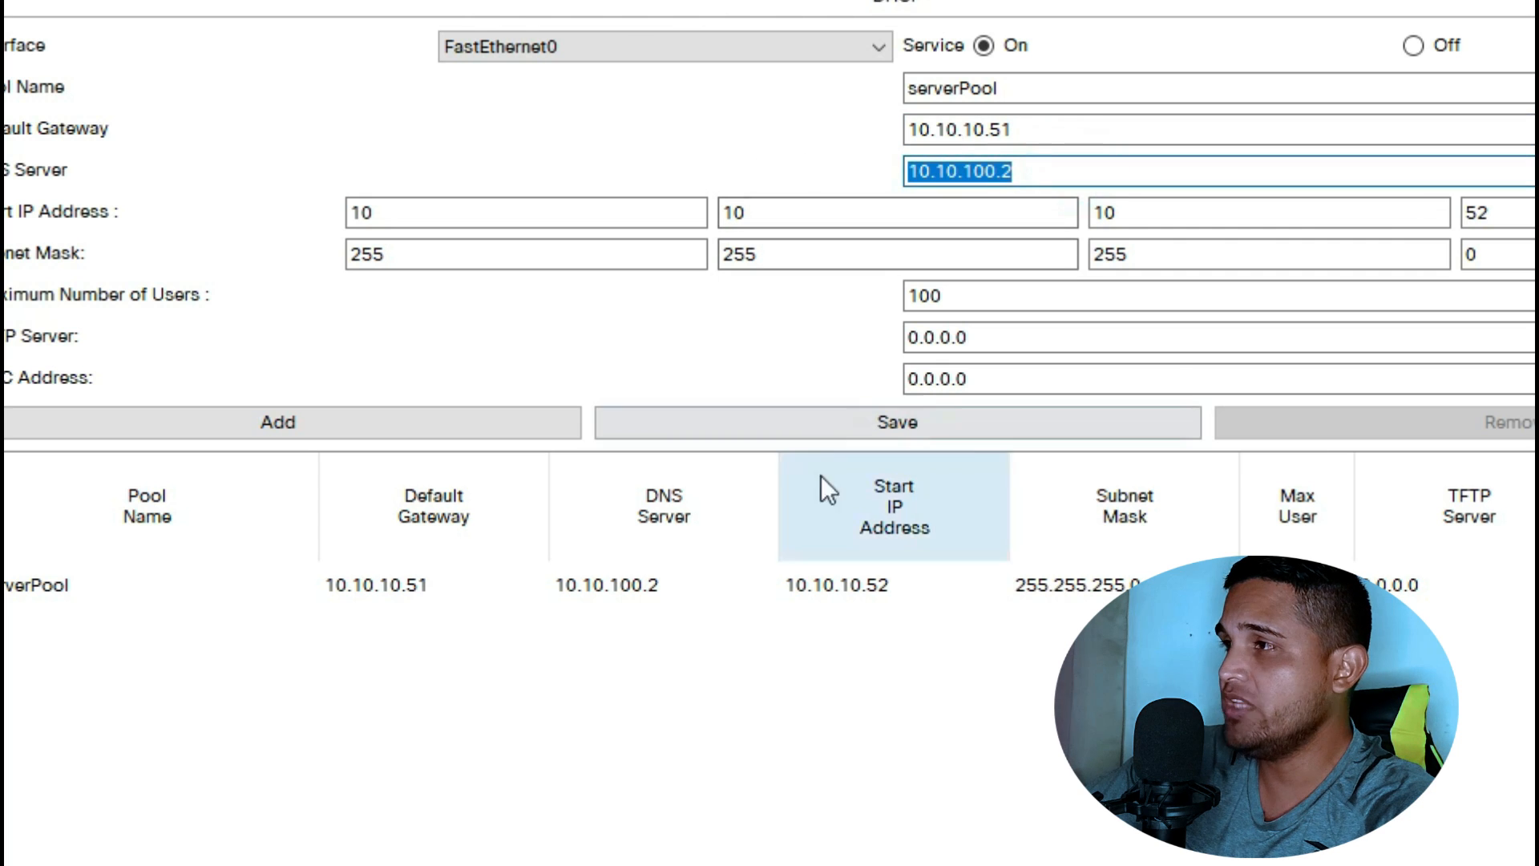
pyautogui.moveTo(909, 170); pyautogui.dragTo(1030, 171)
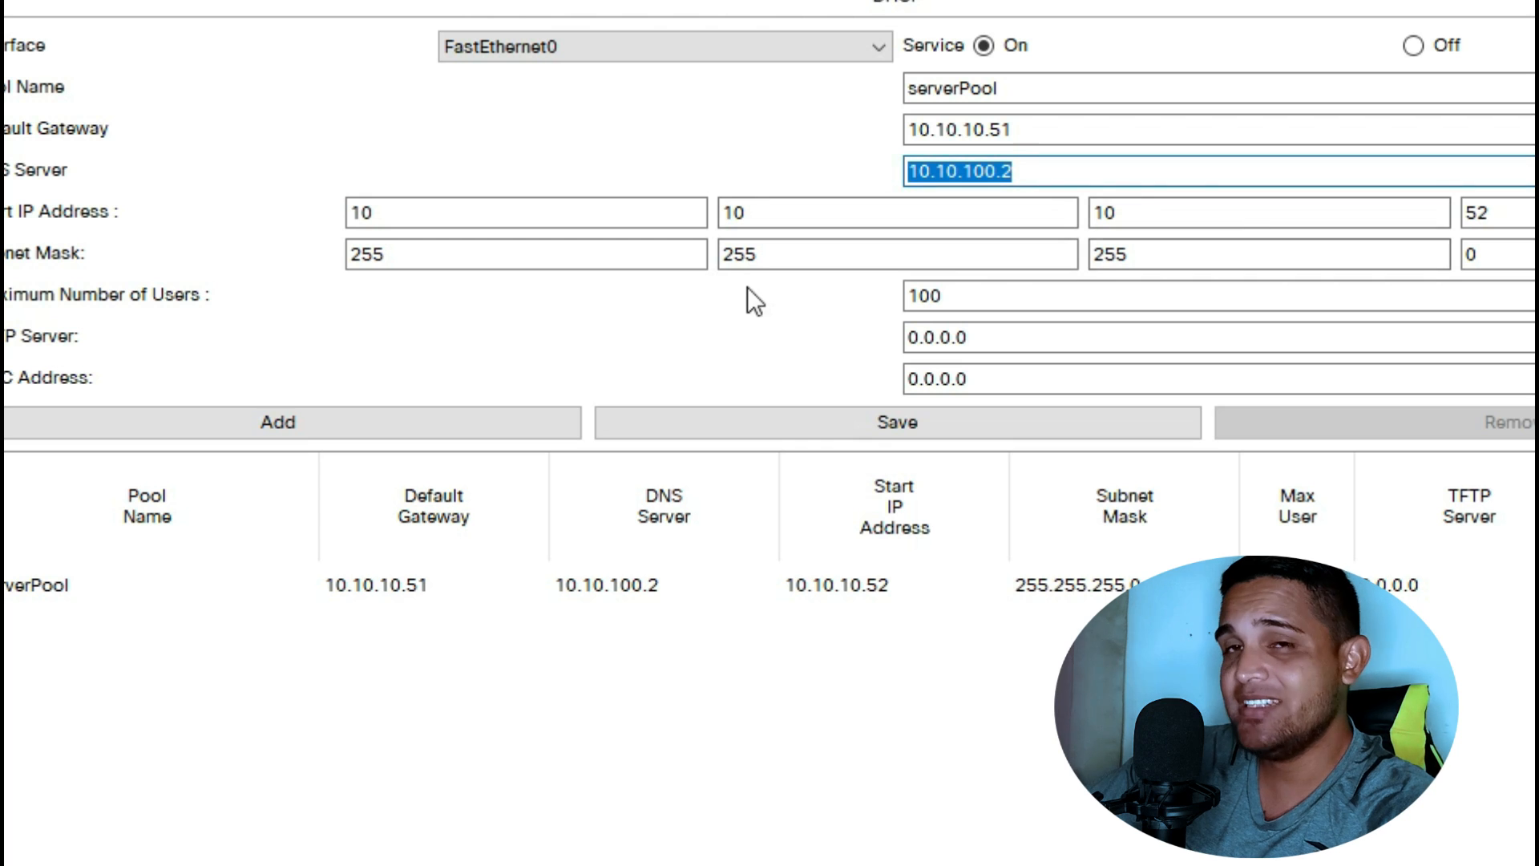
pyautogui.moveTo(1503, 212); pyautogui.dragTo(1433, 240)
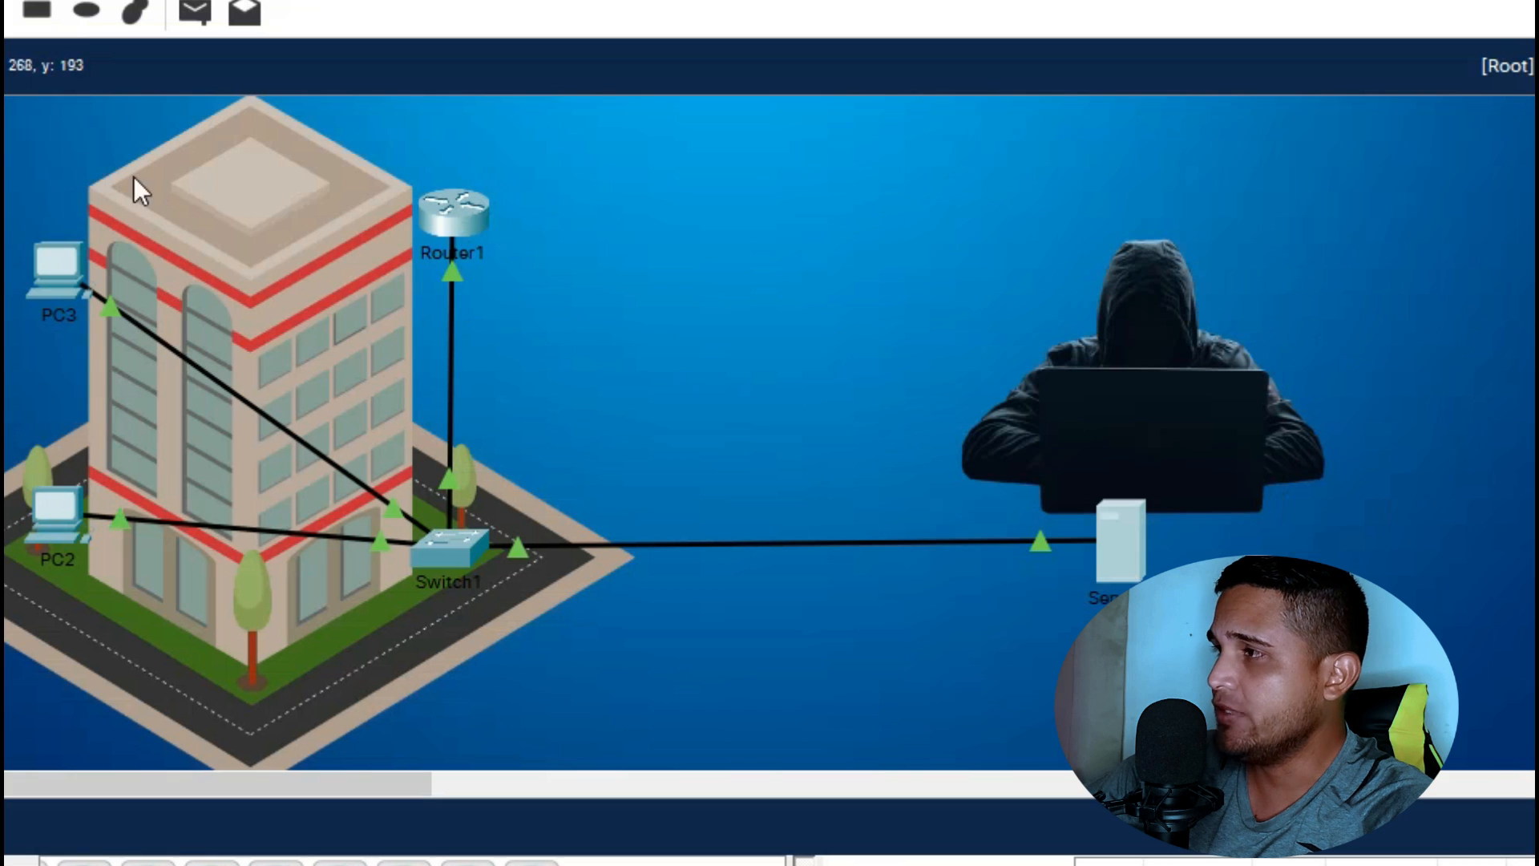
pyautogui.moveTo(362, 146); pyautogui.dragTo(1363, 658)
pyautogui.moveTo(1426, 611); pyautogui.dragTo(298, 341)
pyautogui.click(705, 339)
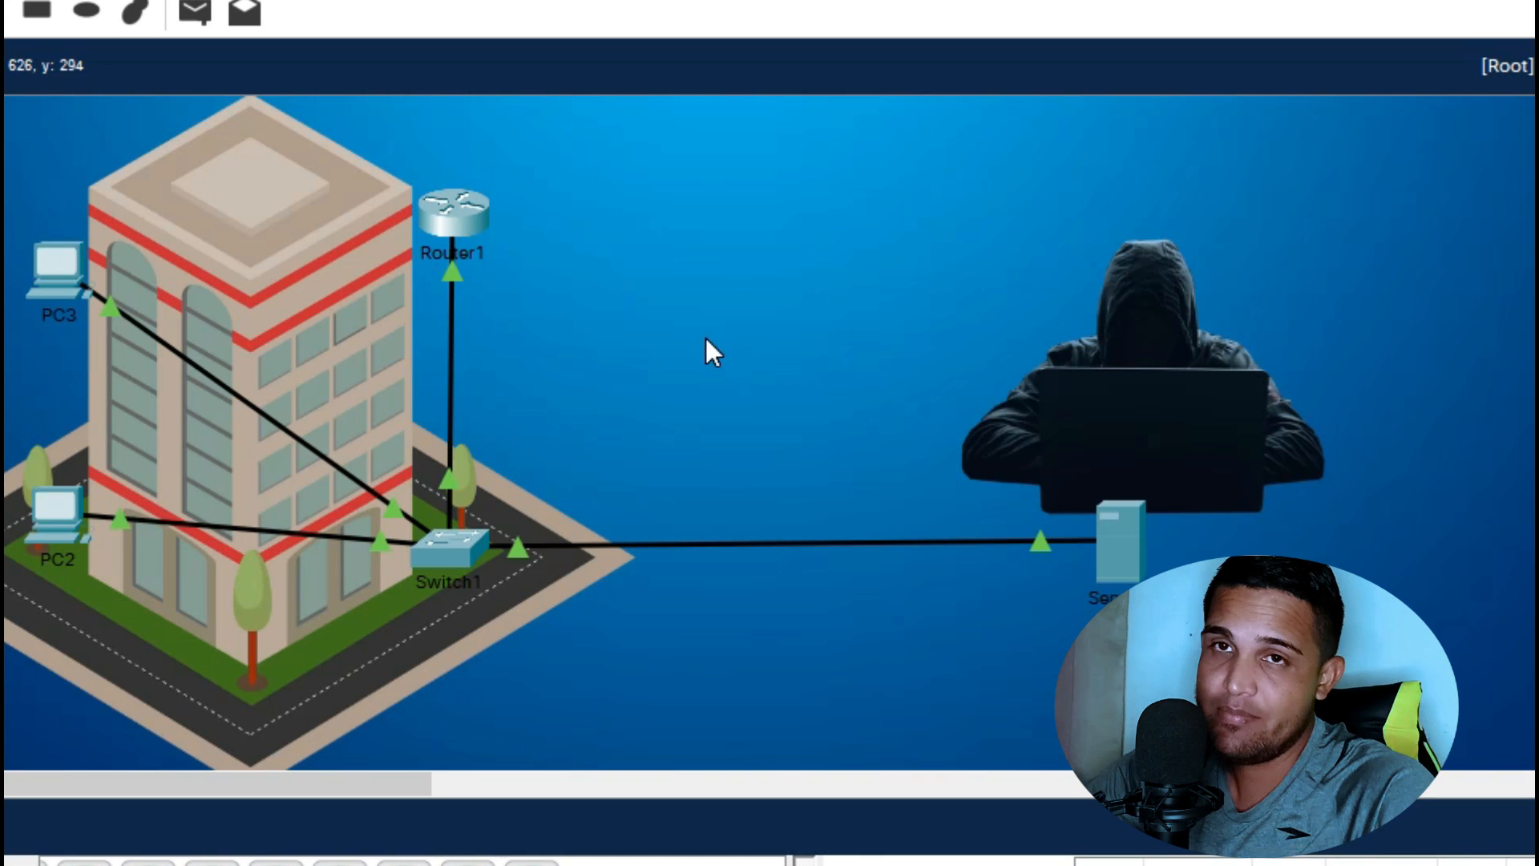
# Request new DHCP leases for PC2 by switching its IPv4 configuration to Static and back to DHCP twice
pyautogui.click(54, 522)
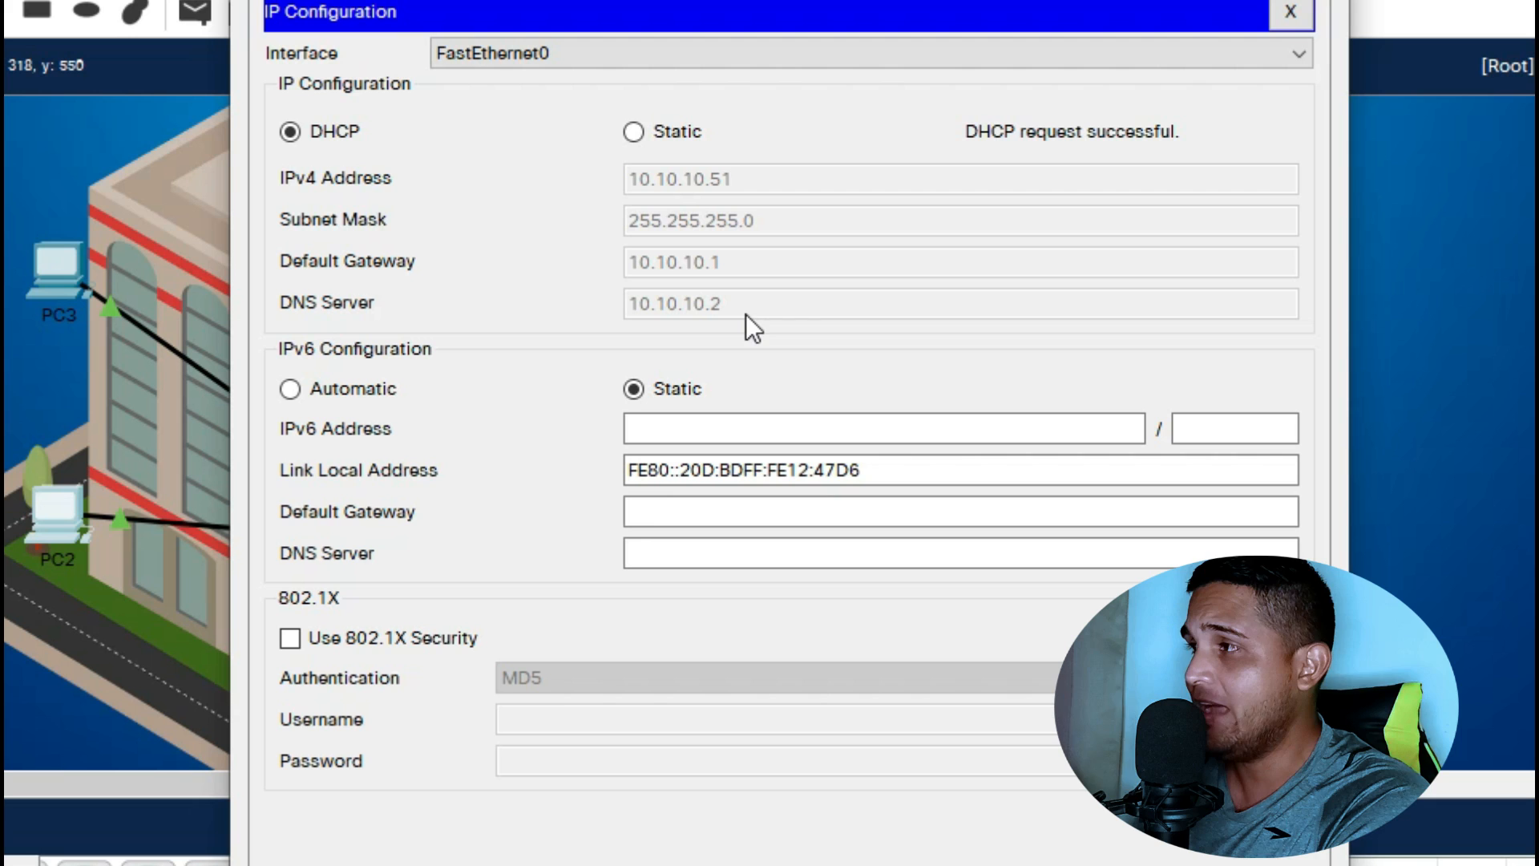
pyautogui.click(640, 134)
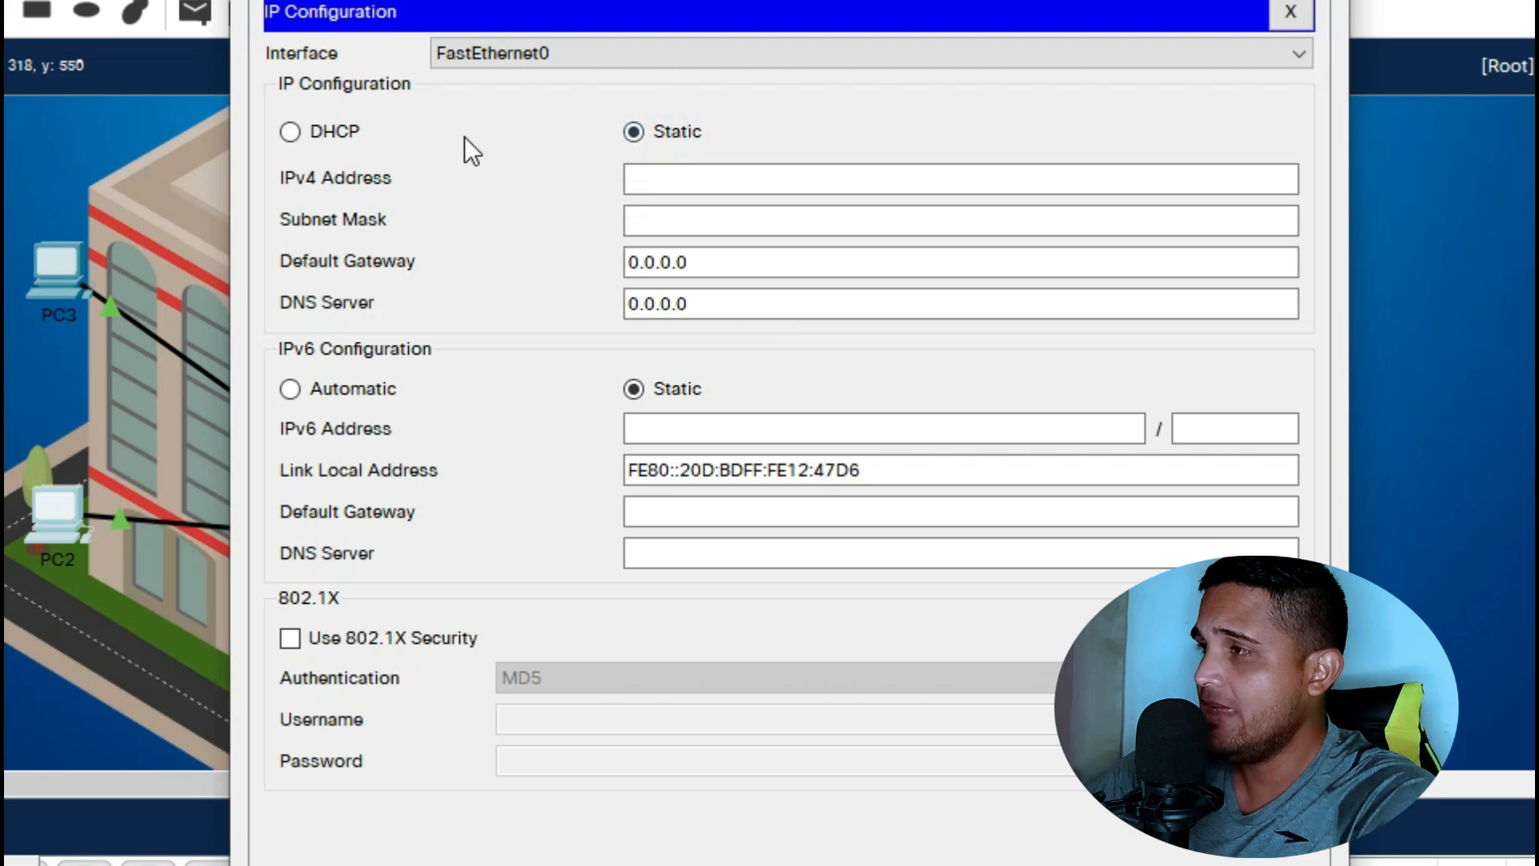
pyautogui.click(317, 135)
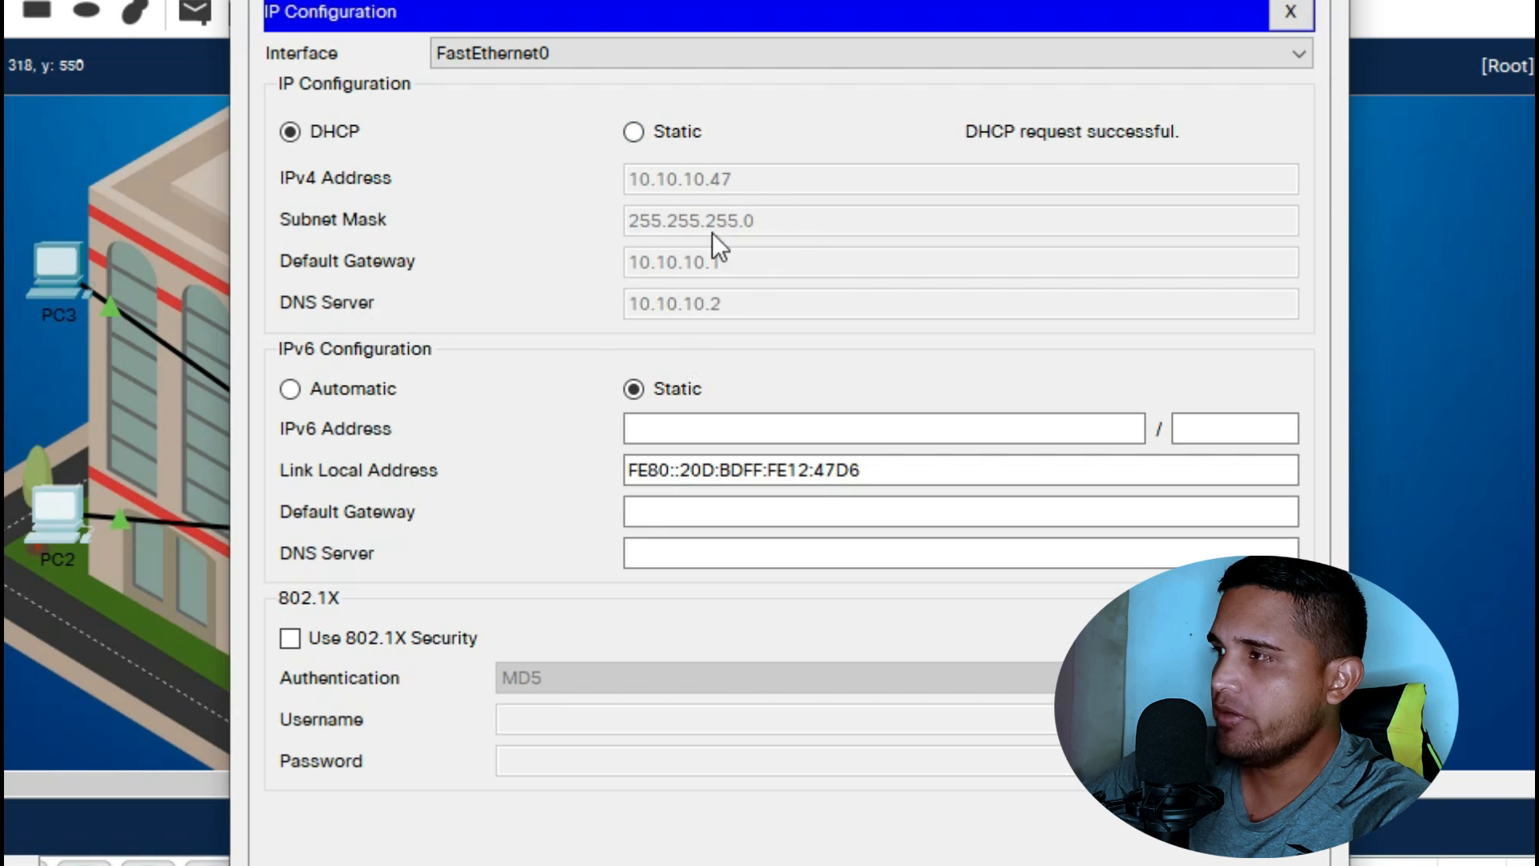
pyautogui.click(633, 132)
pyautogui.click(317, 133)
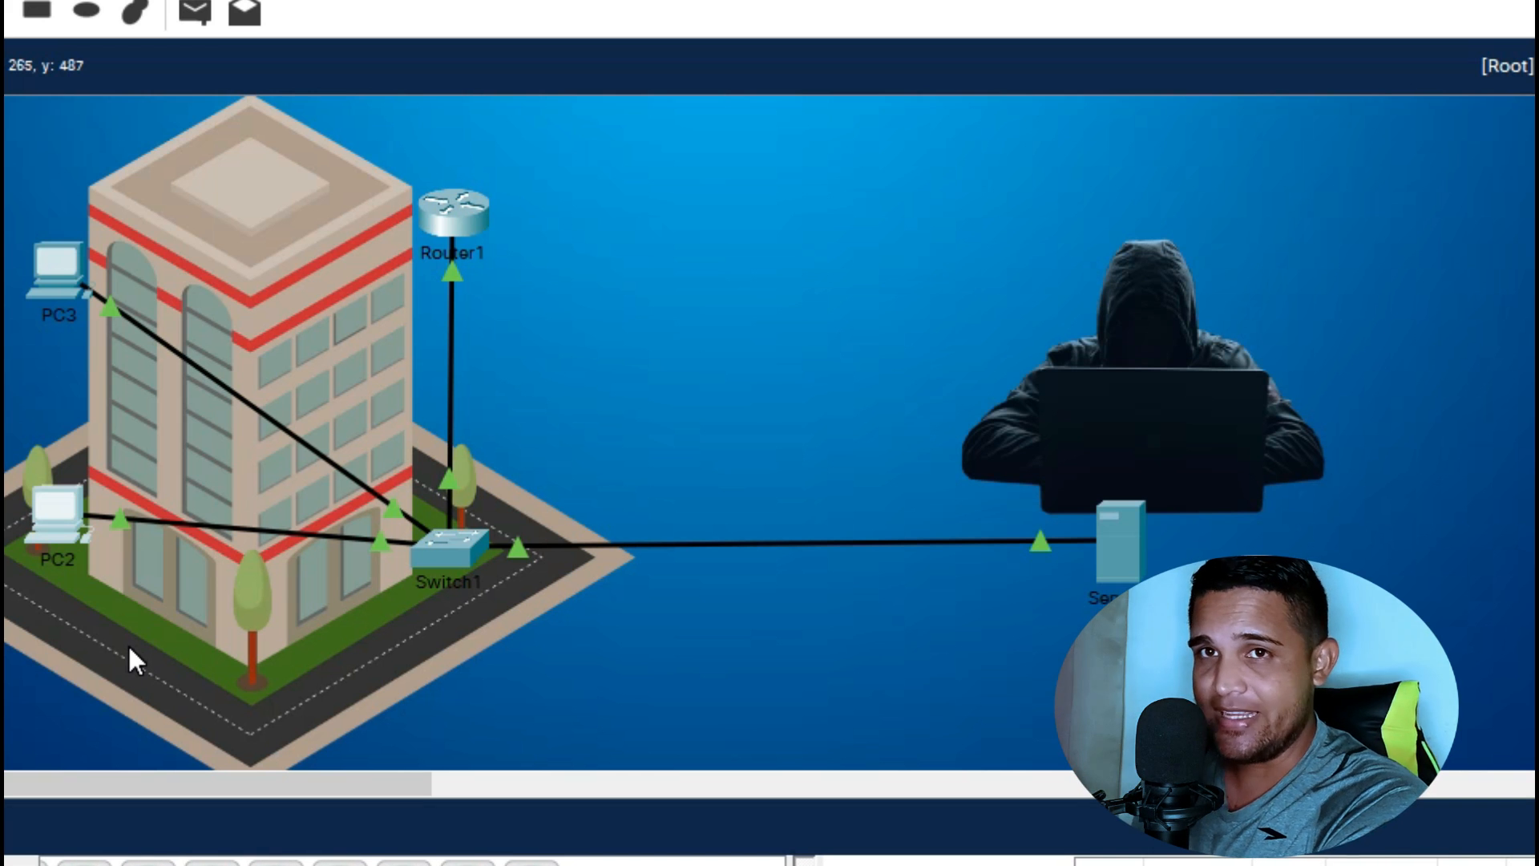
# Open PC2's IP configuration and switch its FastEthernet0 IPv4 configuration to Static
pyautogui.click(46, 498)
pyautogui.click(410, 90)
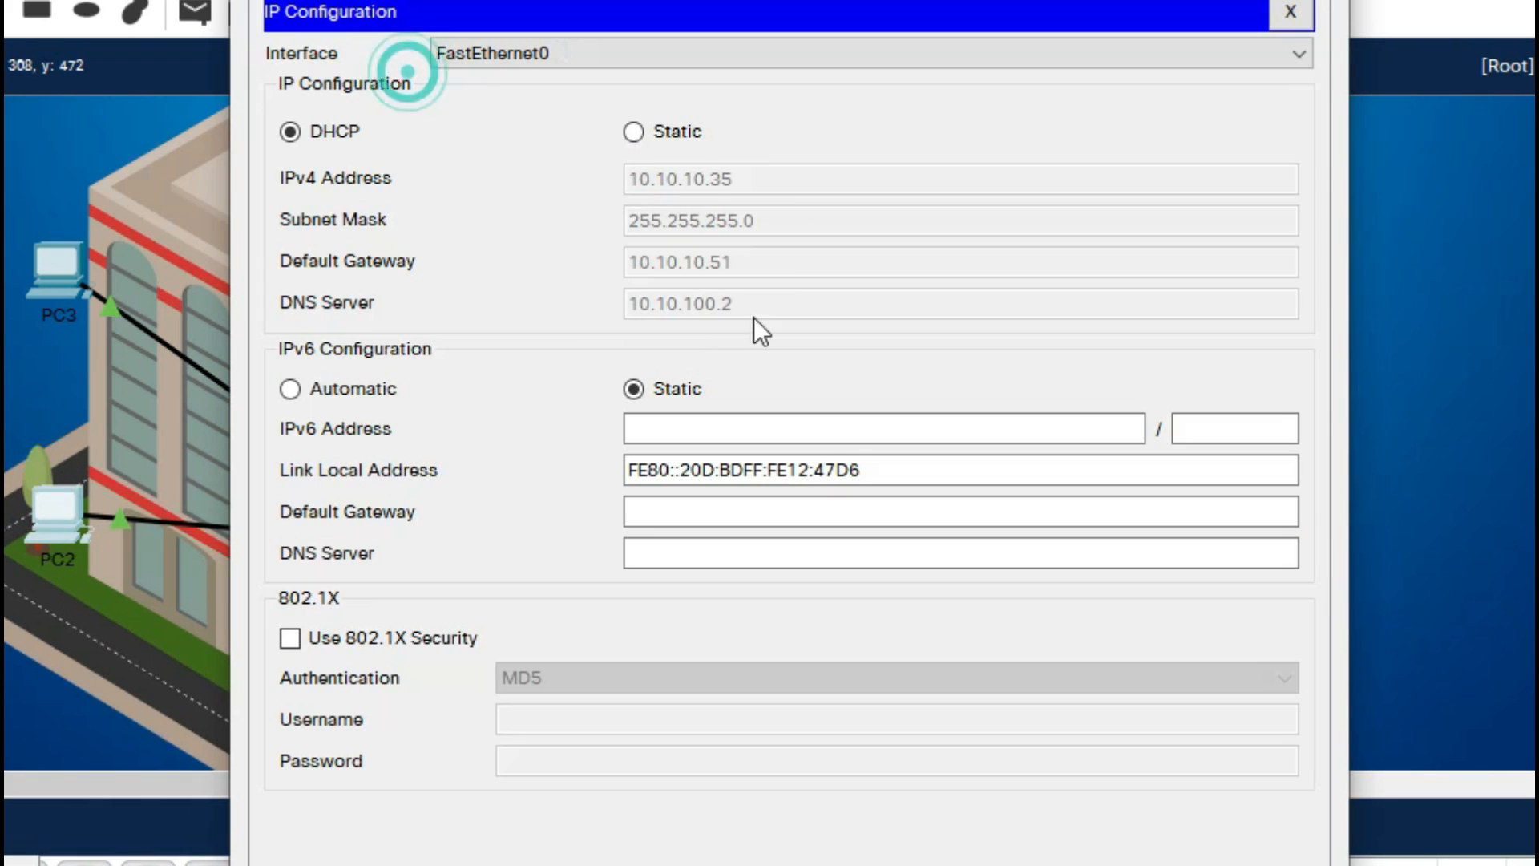
pyautogui.click(631, 132)
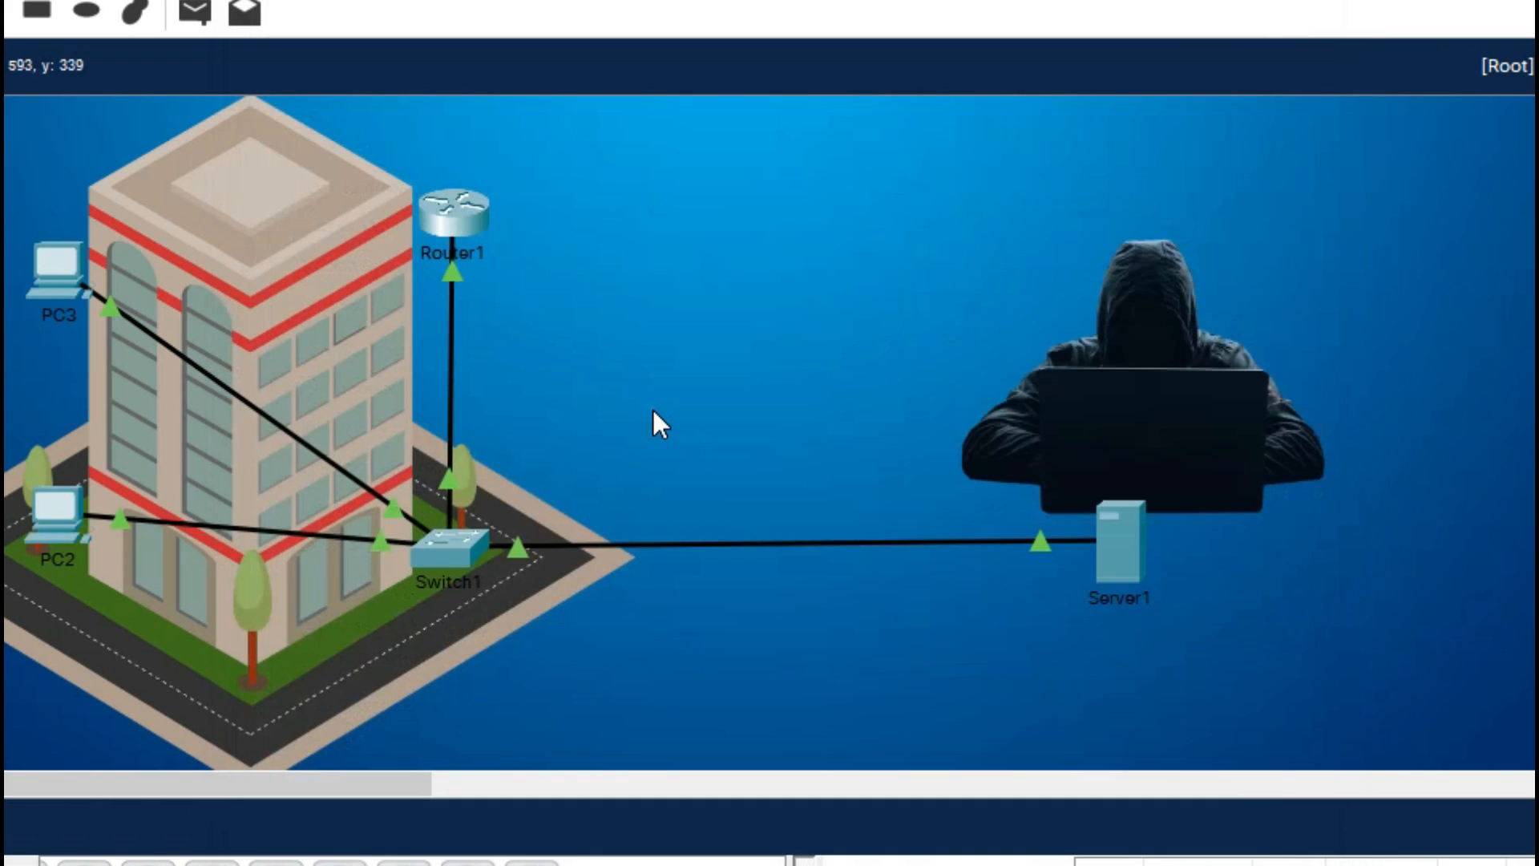
pyautogui.click(650, 407)
pyautogui.moveTo(357, 481); pyautogui.dragTo(585, 607)
pyautogui.click(694, 489)
pyautogui.moveTo(417, 585)
pyautogui.click(733, 649)
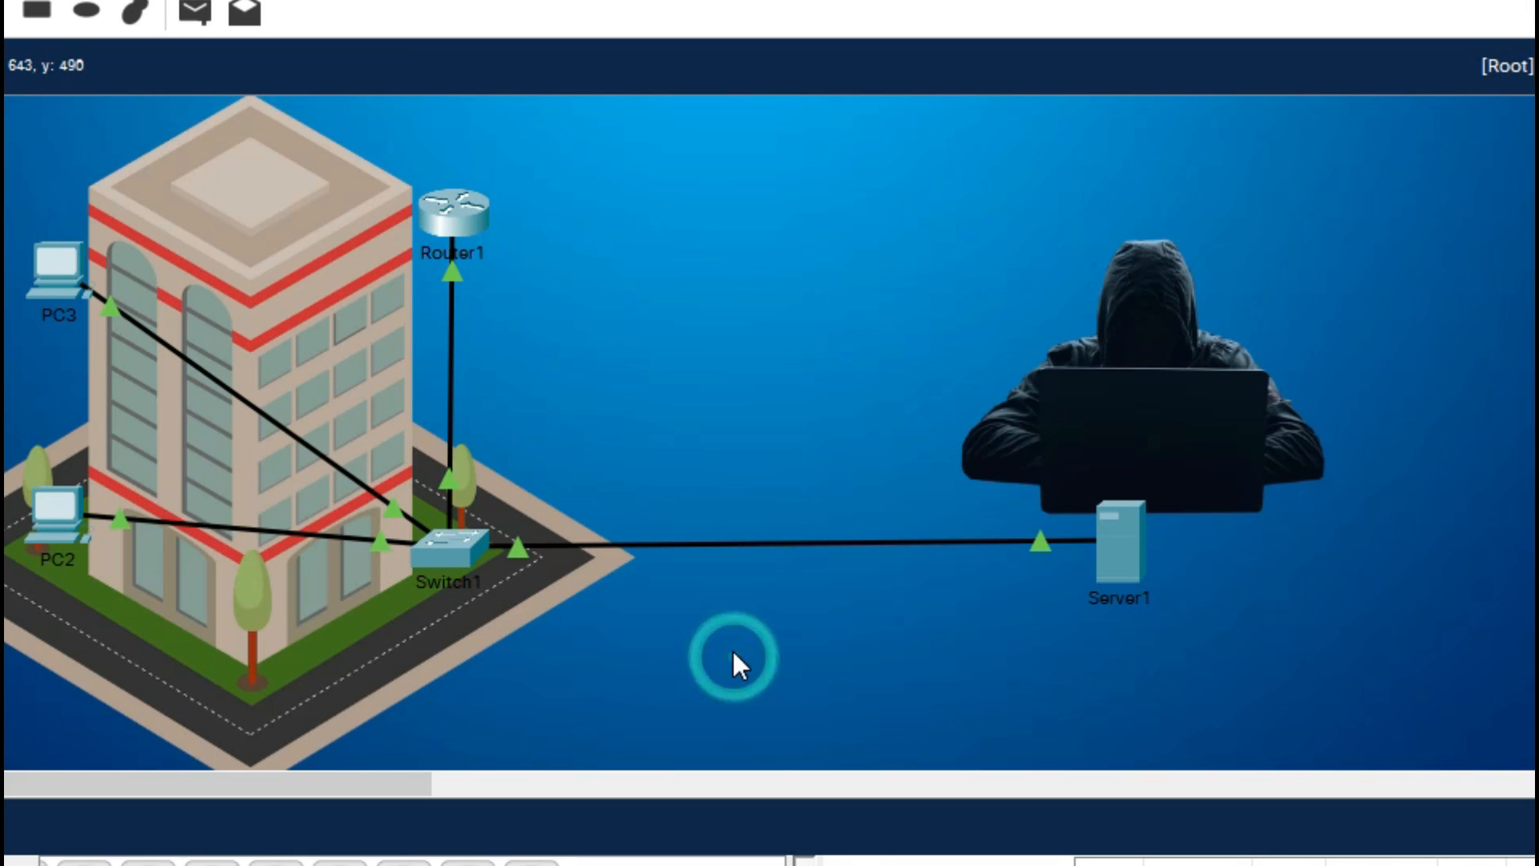
# Open Switch1's command line and enter global configuration mode from privileged mode
pyautogui.doubleClick(471, 558)
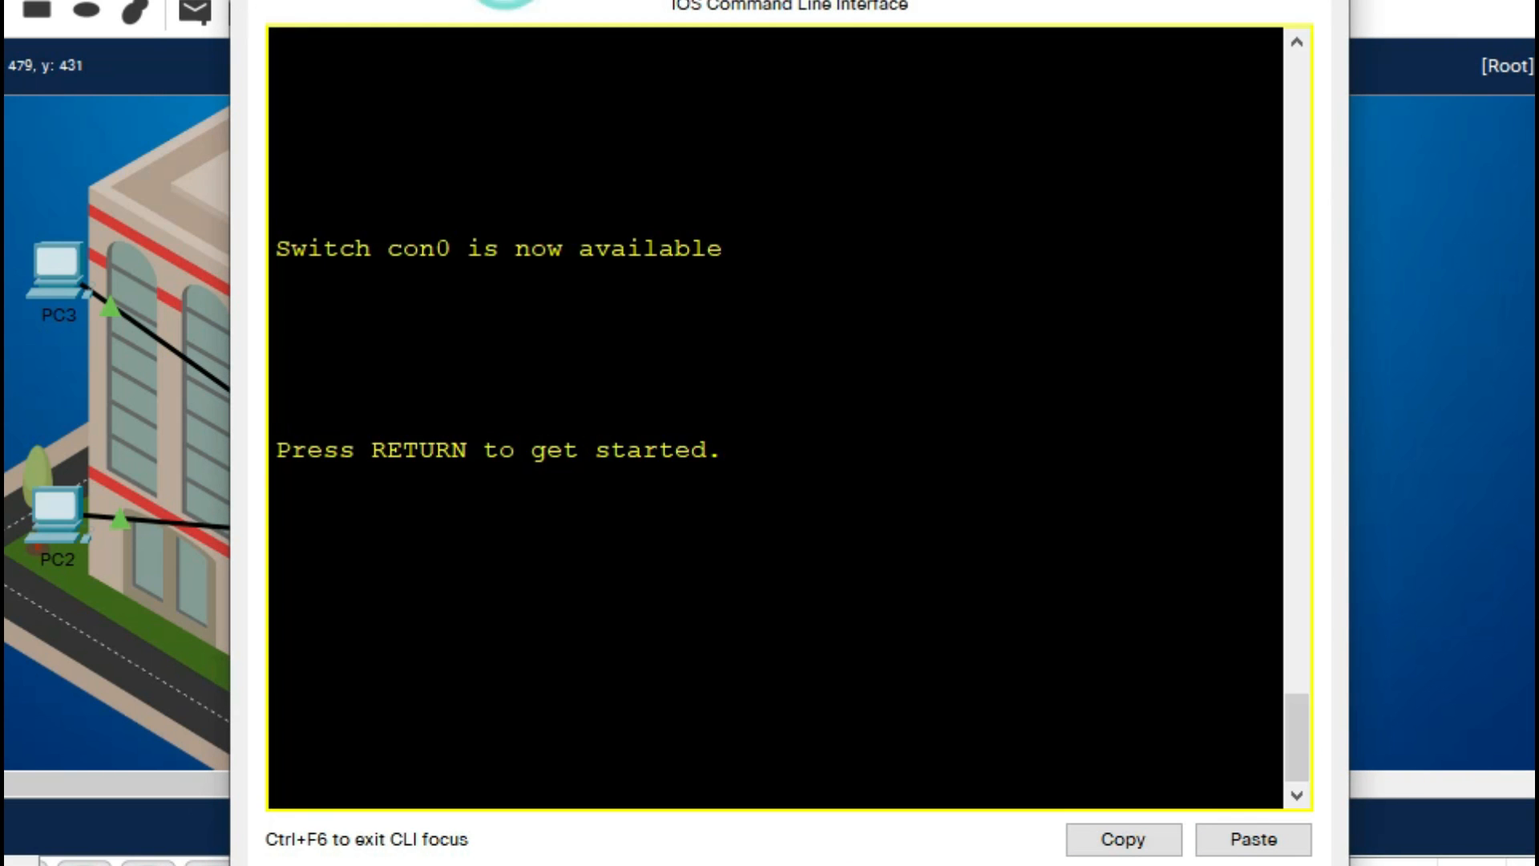
pyautogui.click(639, 676)
pyautogui.press('Return')
pyautogui.press('Return')
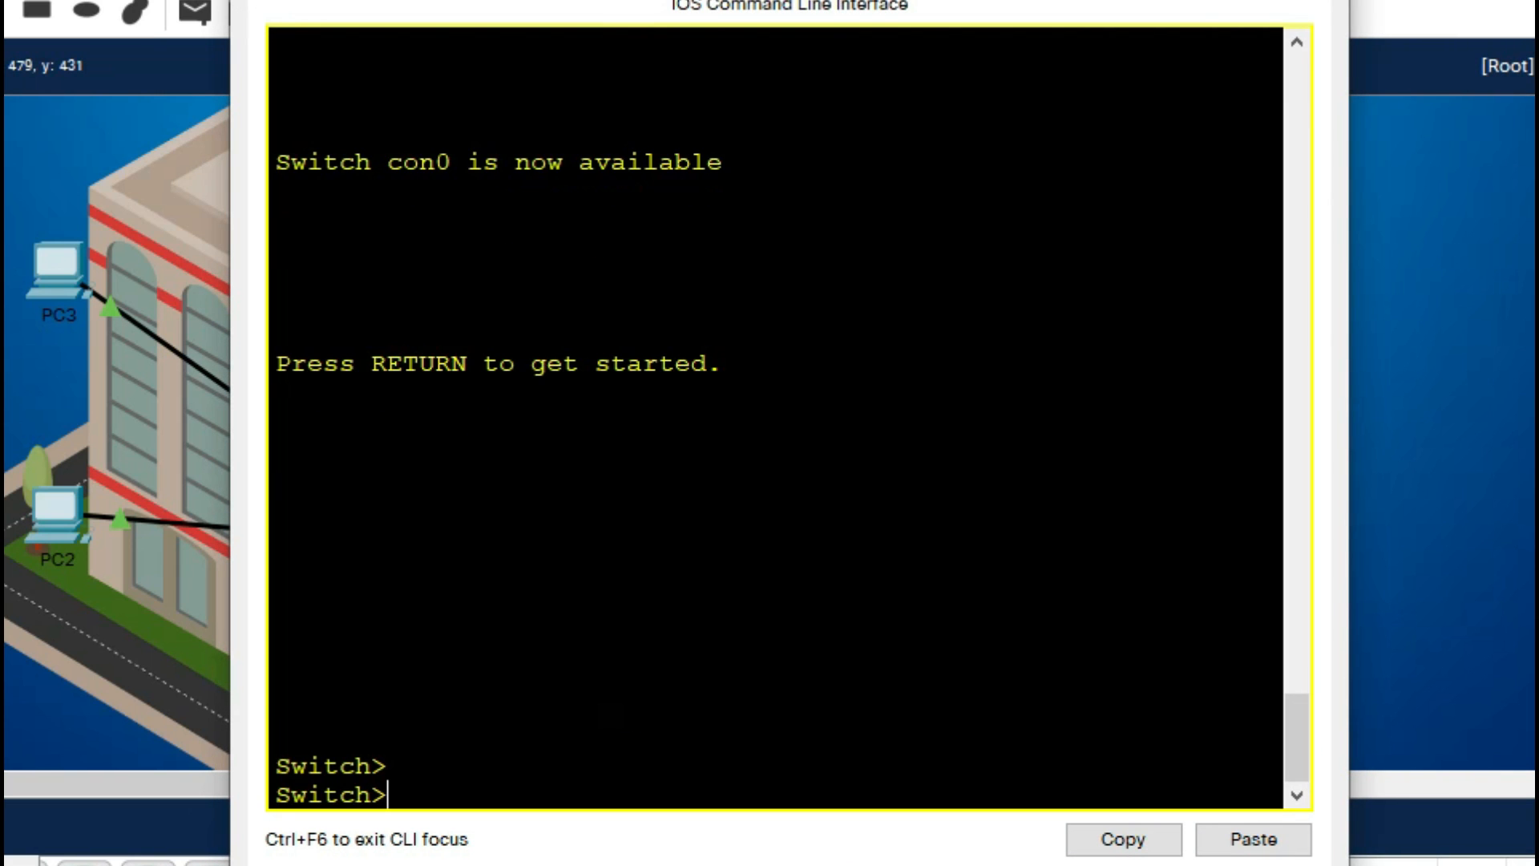
pyautogui.write('en')
pyautogui.press('Tab')
pyautogui.press('Return')
pyautogui.write('co')
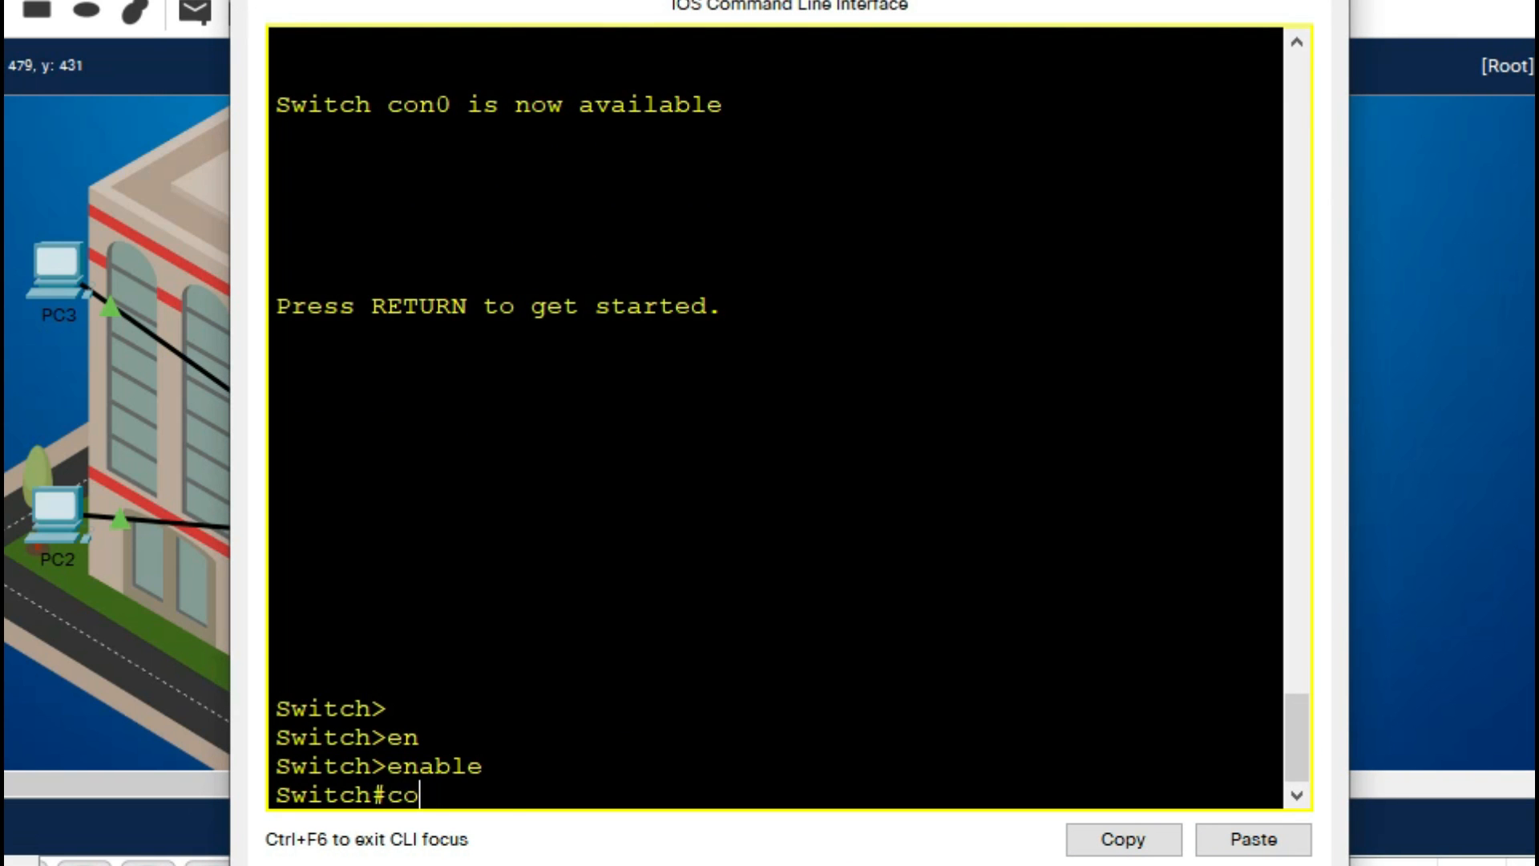
pyautogui.write('nf t')
pyautogui.press('Return')
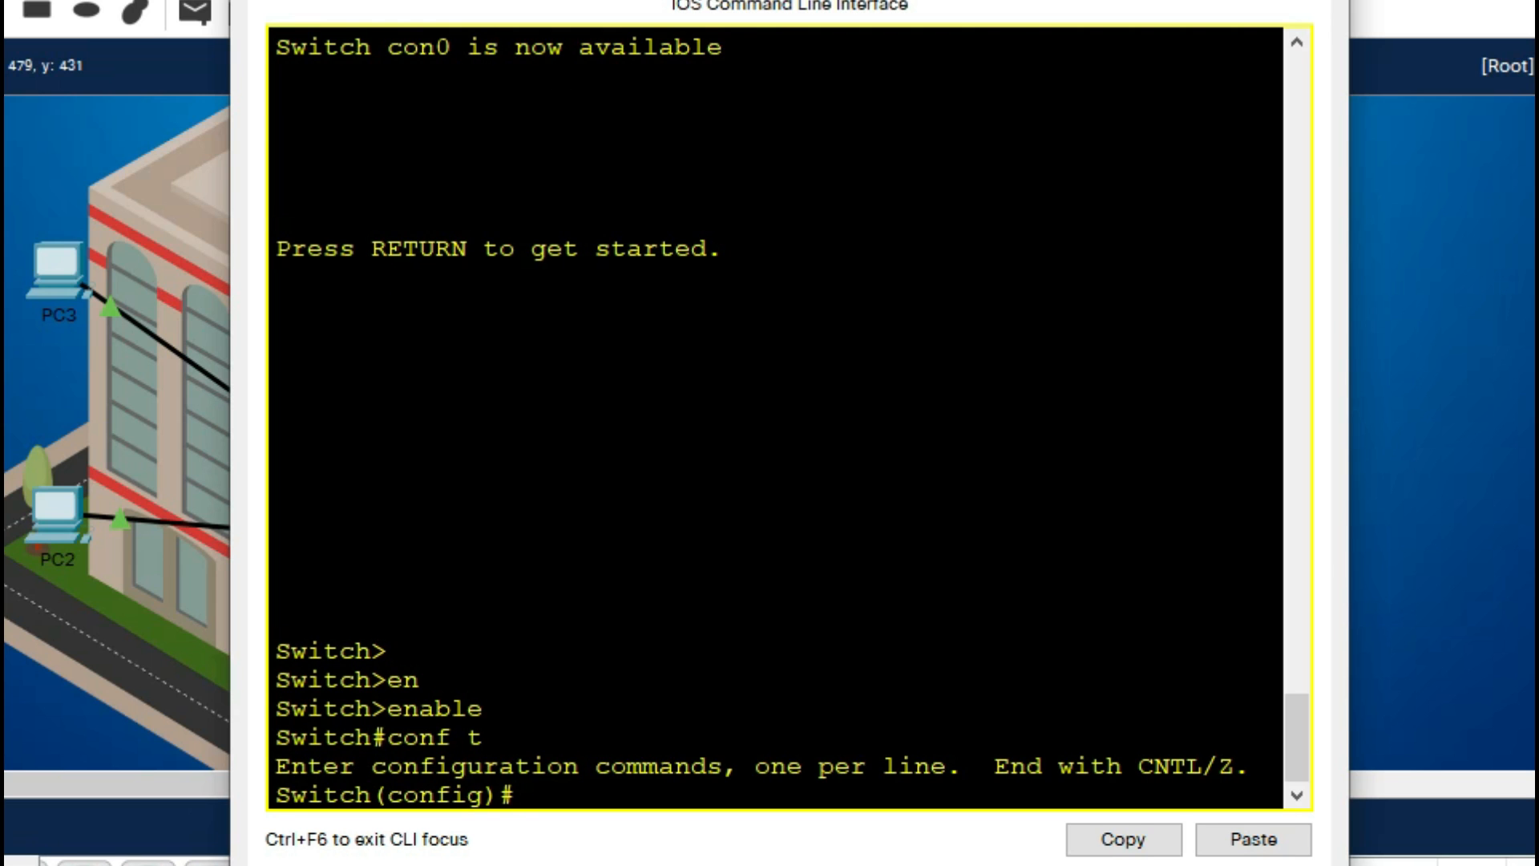
# Enable DHCP snooping globally on Switch1 with ip dhcp snooping
pyautogui.write('ip dh')
pyautogui.press('Tab')
pyautogui.write('sn')
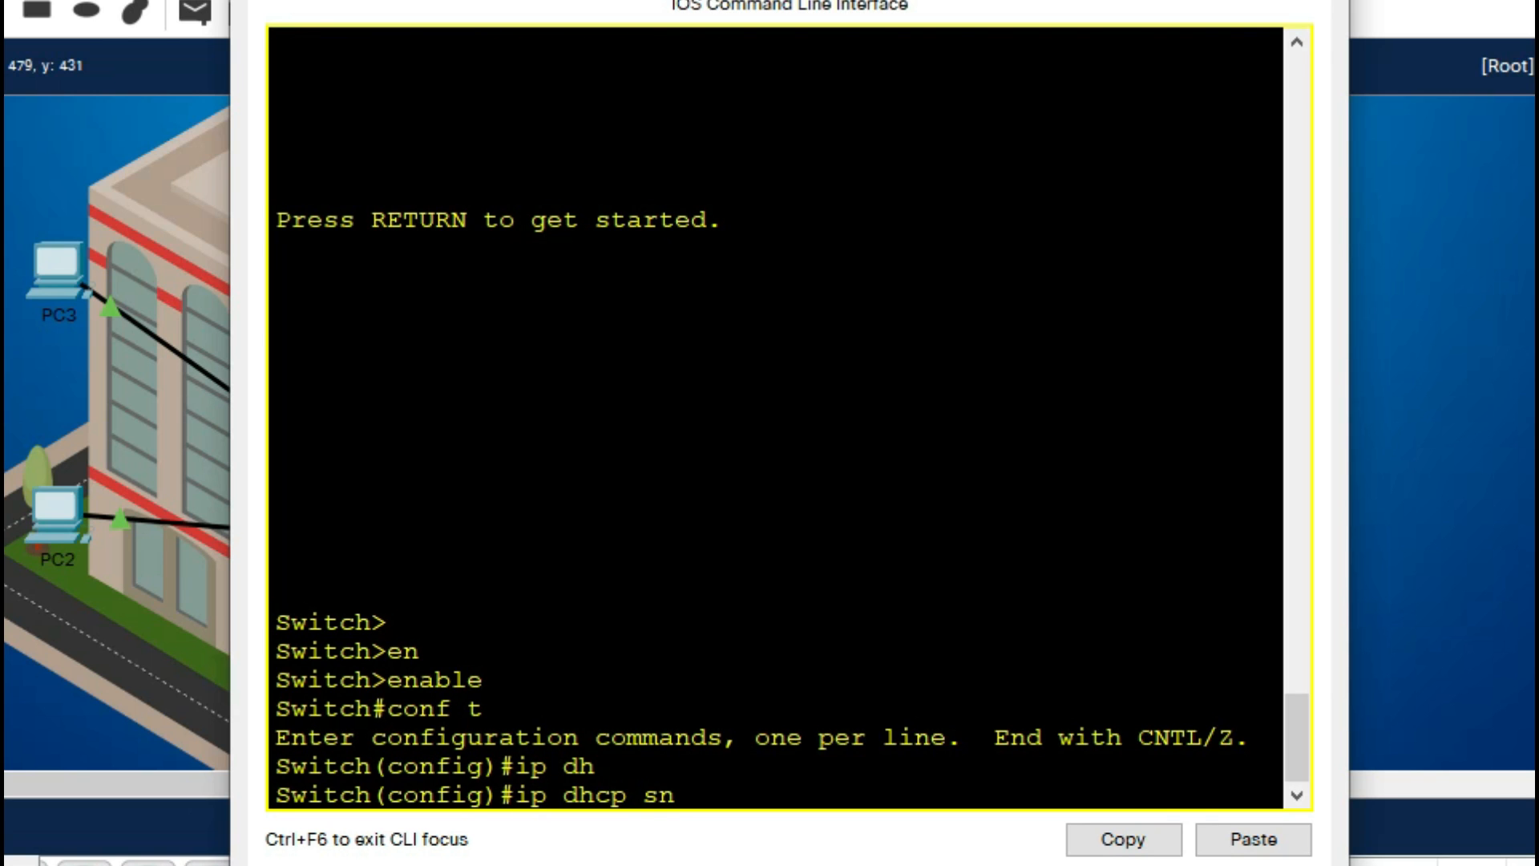
pyautogui.press('Tab')
pyautogui.press('Return')
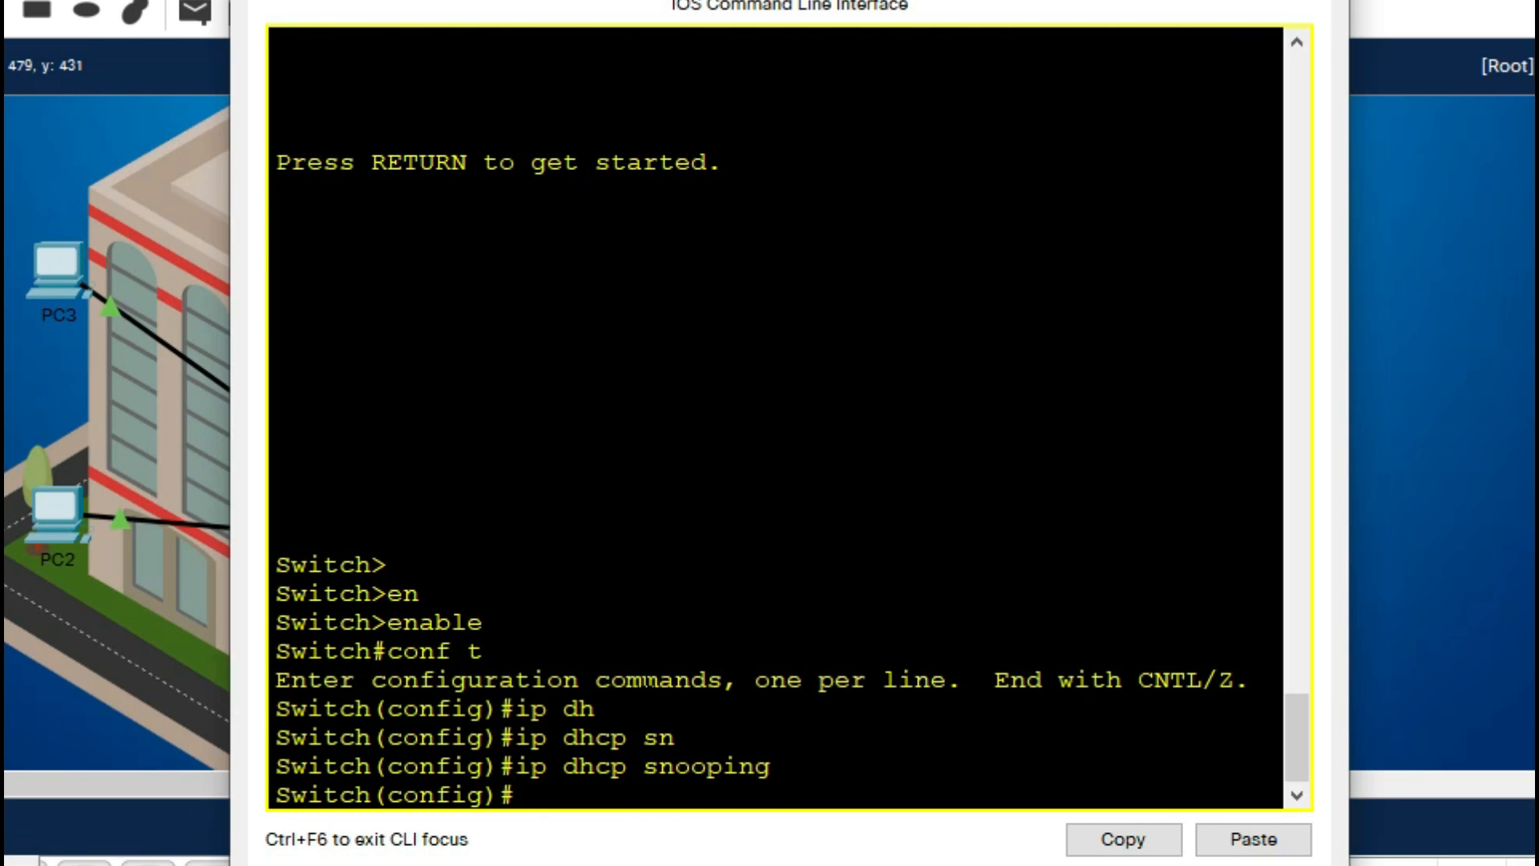
# Enable DHCP snooping on Switch1 for VLANs 10 and 20 with ip dhcp snooping vlan 10, 20
pyautogui.write('ip dh')
pyautogui.press('Tab')
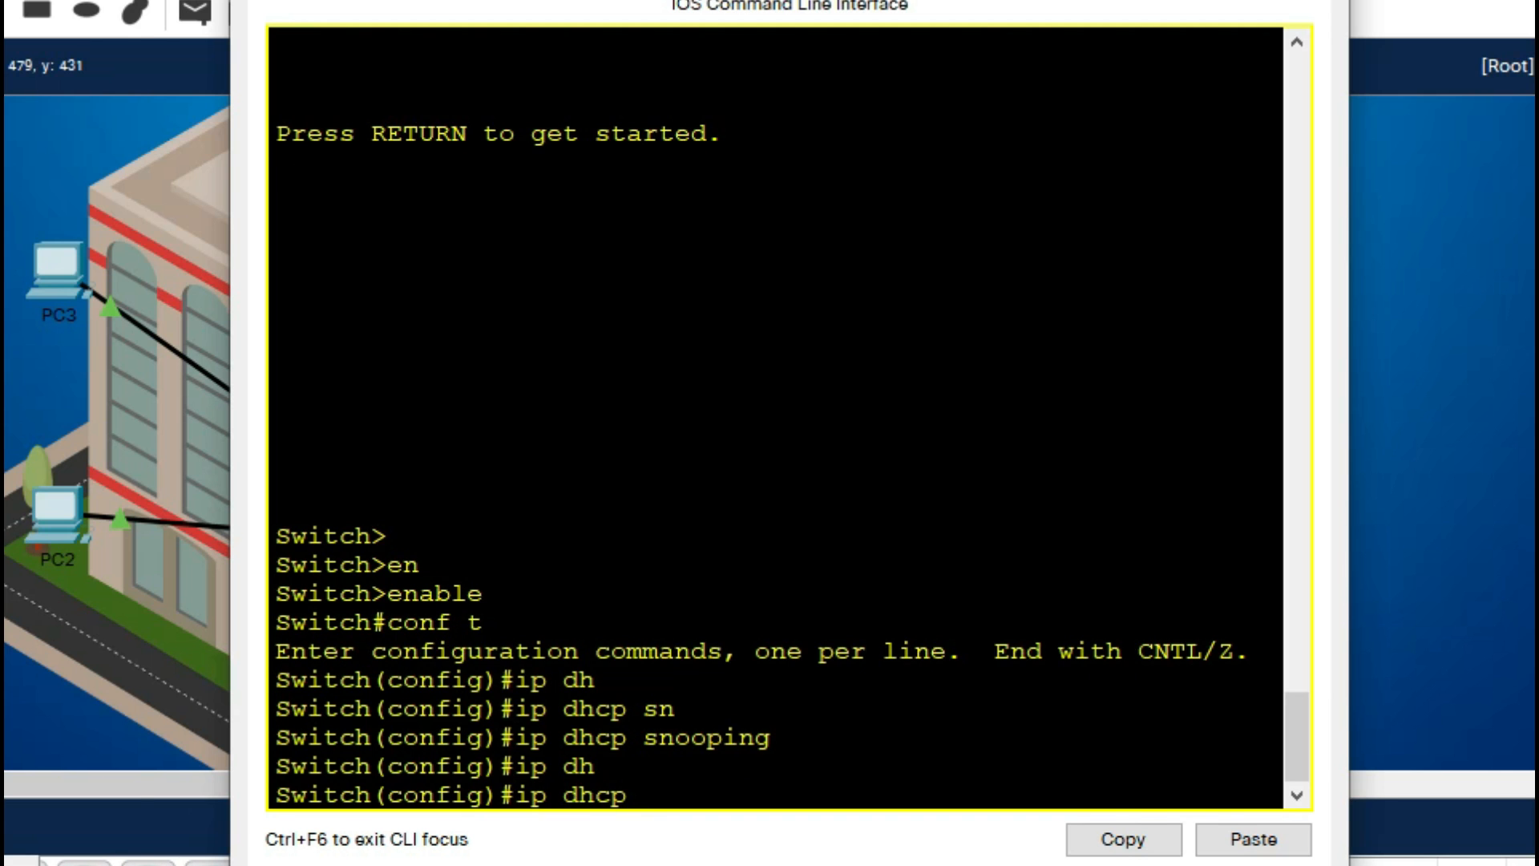
pyautogui.write('s')
pyautogui.write('n')
pyautogui.press('Tab')
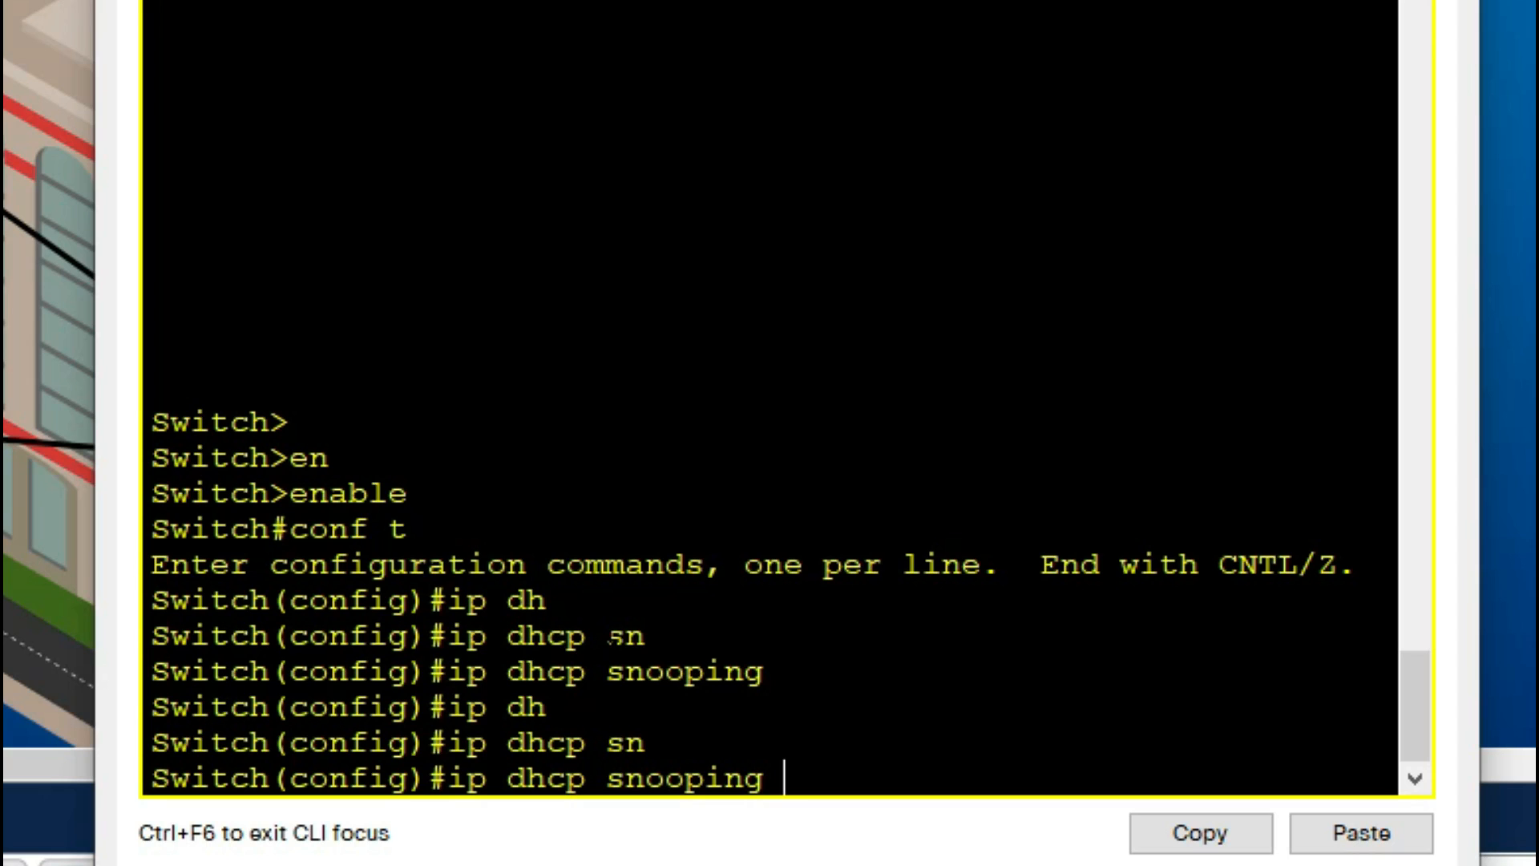
pyautogui.write('v l')
pyautogui.press('BackSpace')
pyautogui.write('l')
pyautogui.press('Tab')
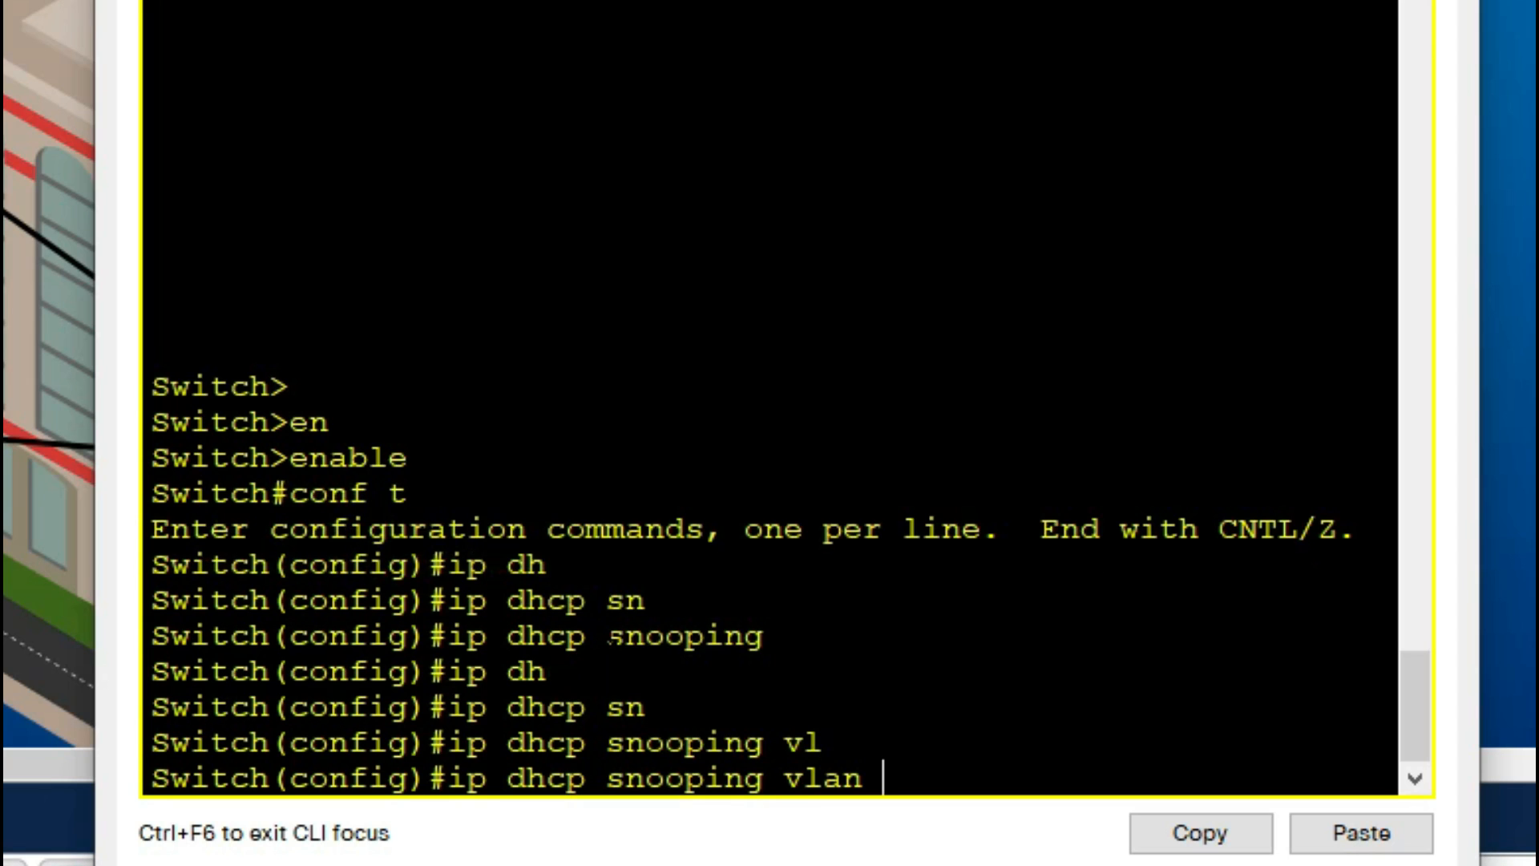
pyautogui.write('10, 20')
pyautogui.press('Return')
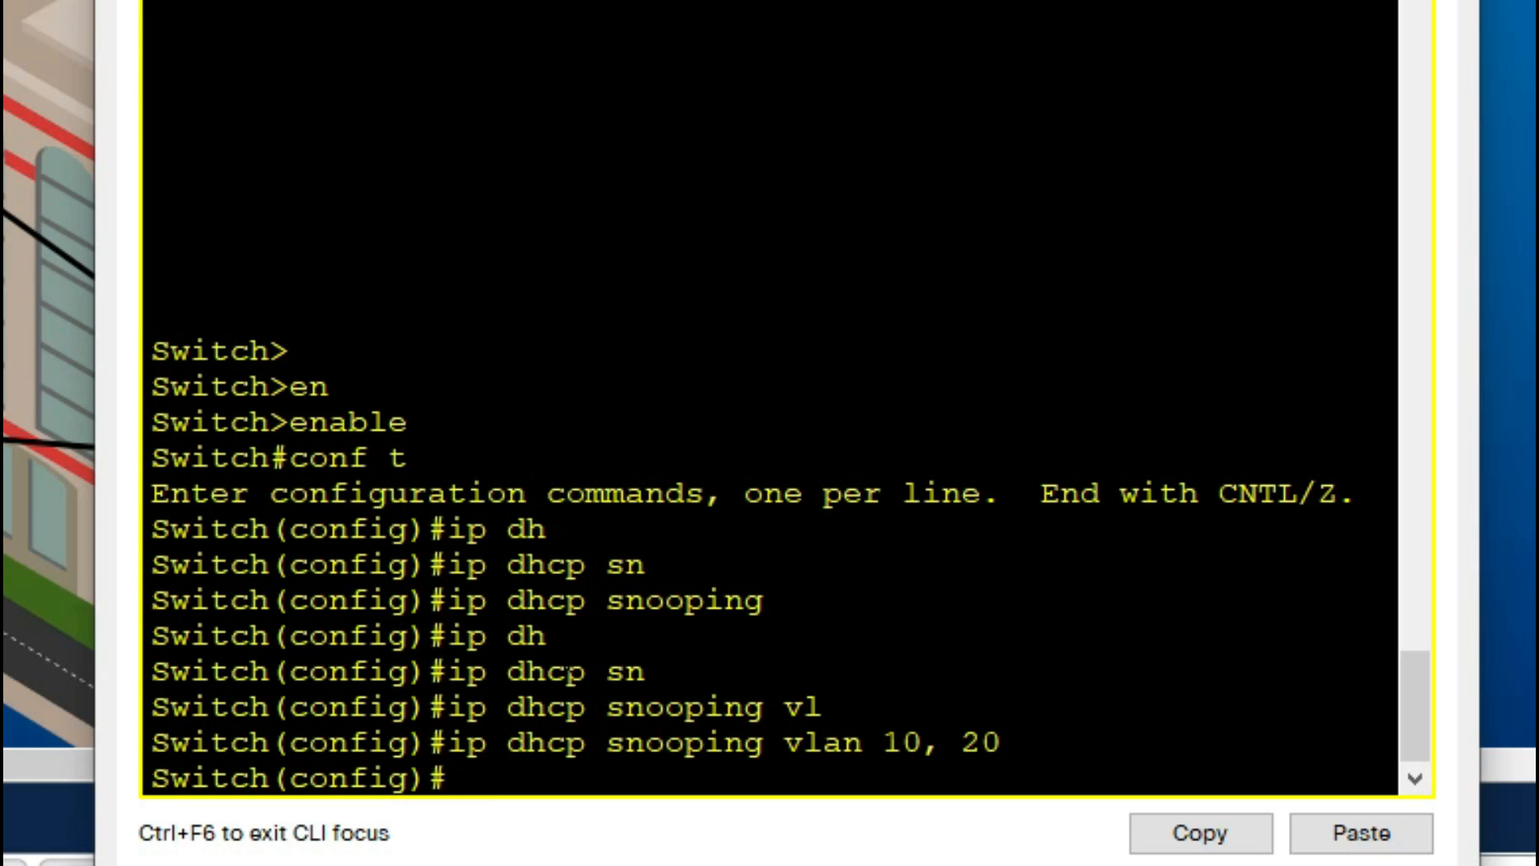
# Exit global configuration mode to return to Switch1's privileged prompt
pyautogui.click(491, 784)
pyautogui.write('exit')
pyautogui.press('Return')
pyautogui.press('Return')
pyautogui.press('Return')
# Display Switch1's VLAN table with show vlan brief and examine the entries for VLANs 10 and 20
pyautogui.write('sh')
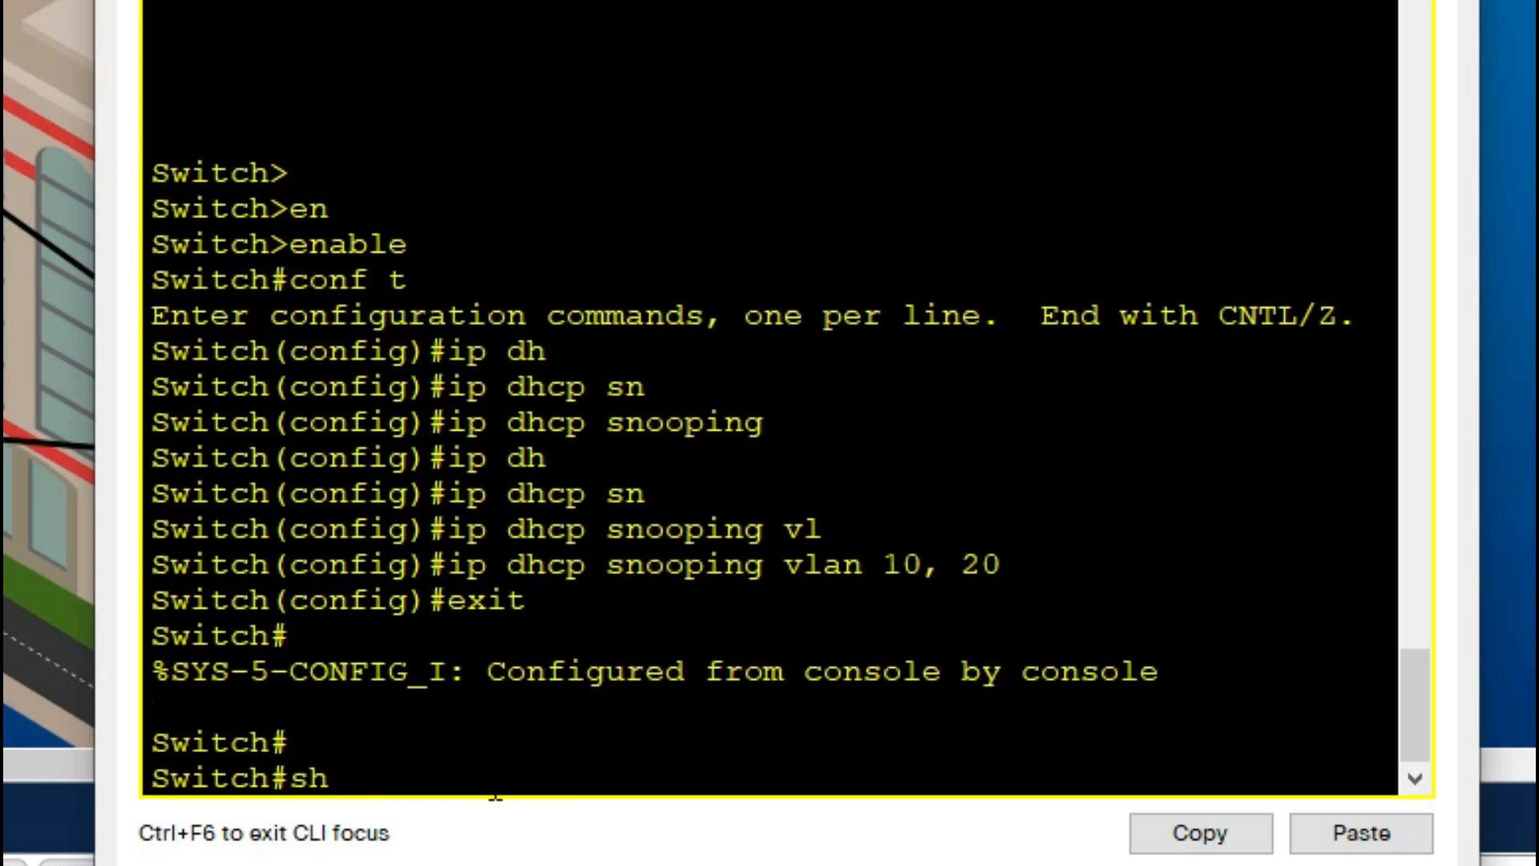
pyautogui.press('Tab')
pyautogui.write('vl')
pyautogui.press('Tab')
pyautogui.write('d')
pyautogui.press('Tab')
pyautogui.write('a')
pyautogui.press('Tab')
pyautogui.press('BackSpace')
pyautogui.press('BackSpace')
pyautogui.write('?')
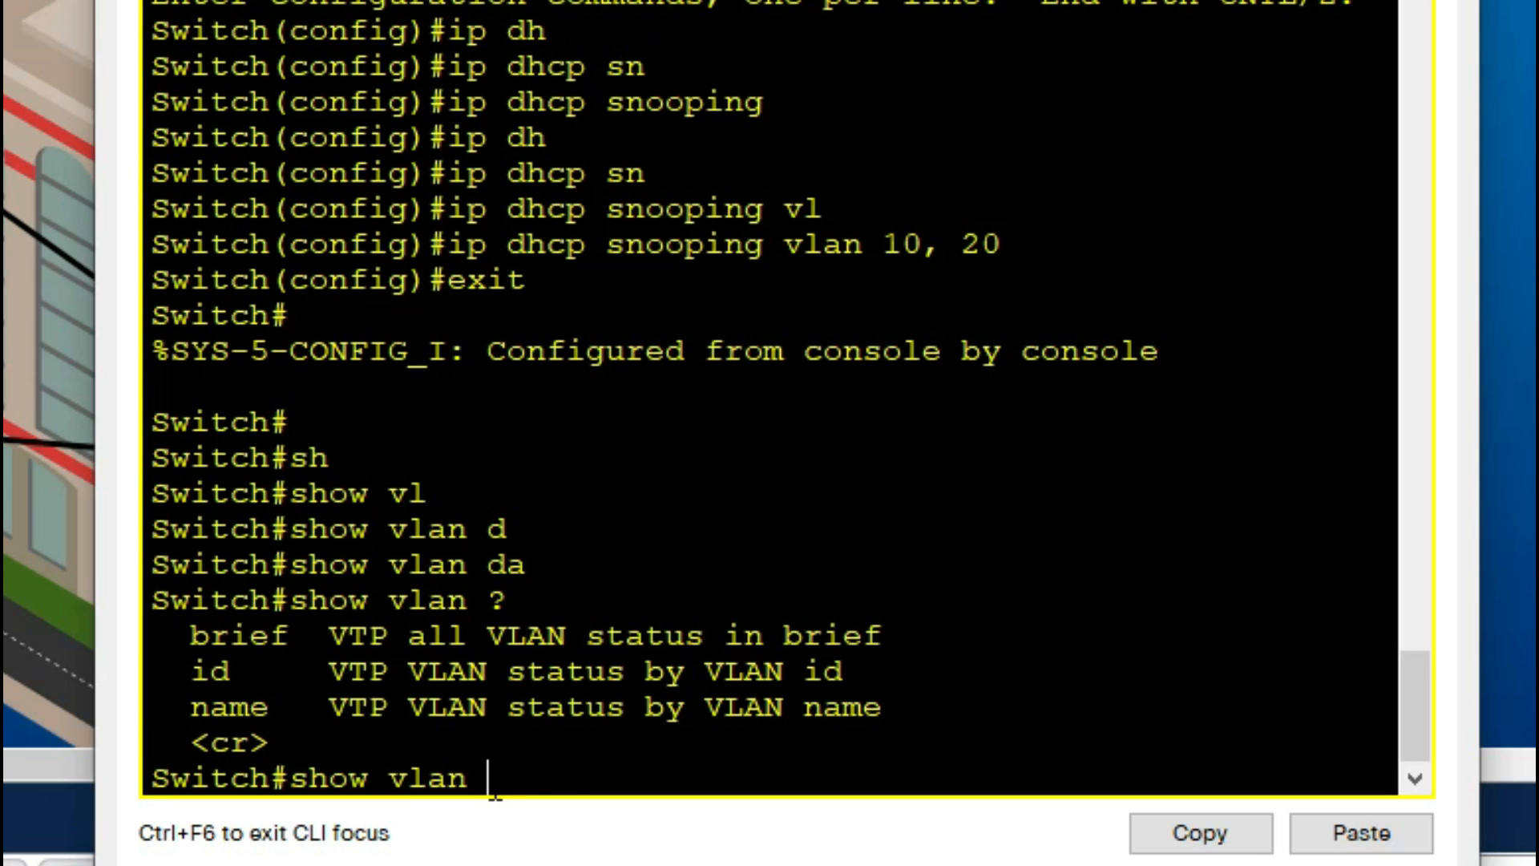
pyautogui.write('br')
pyautogui.press('Tab')
pyautogui.press('Return')
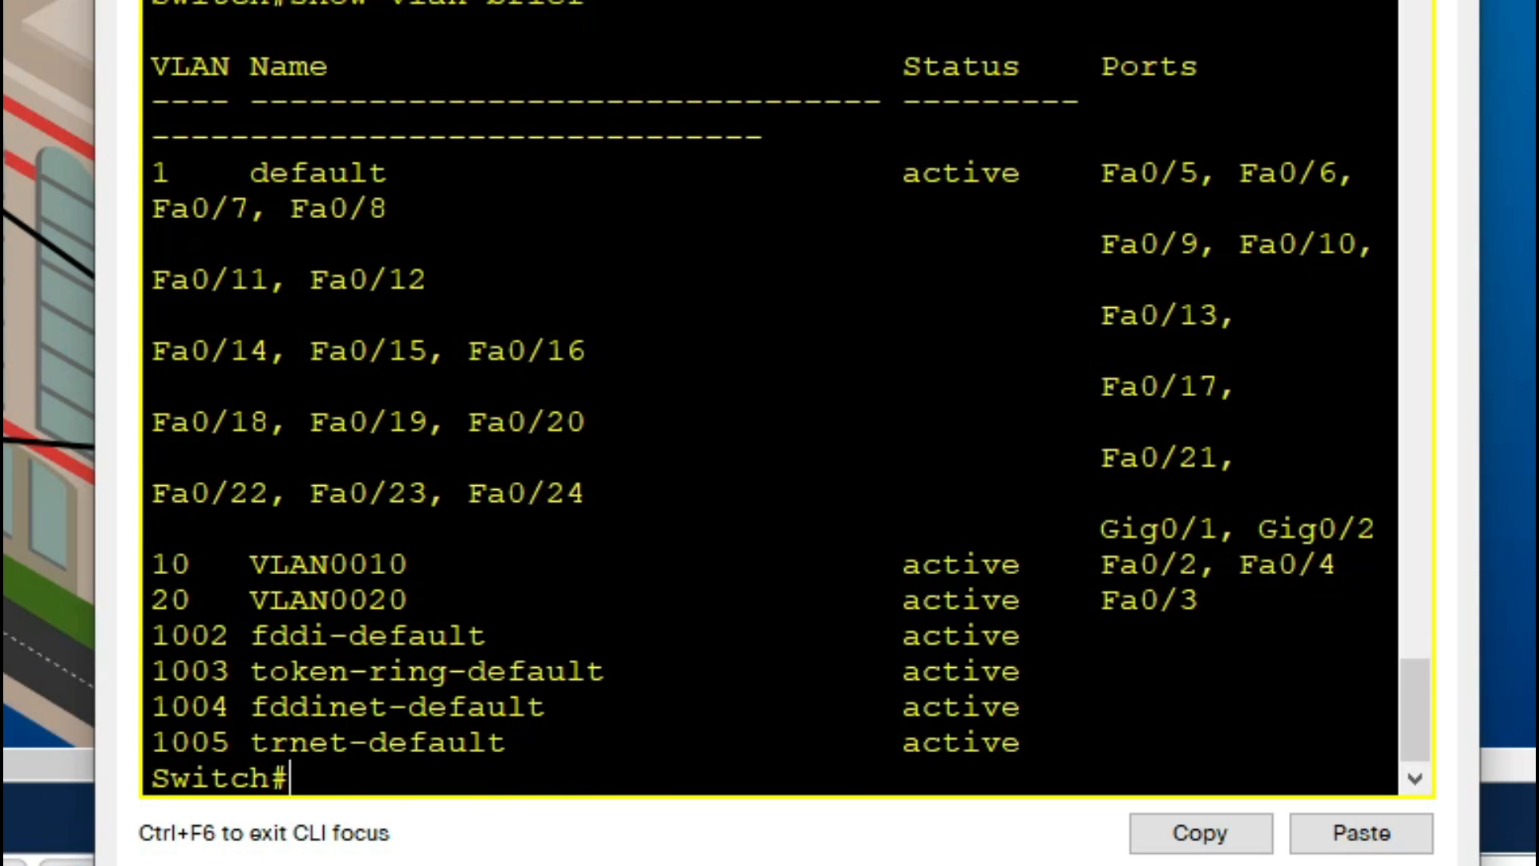
pyautogui.moveTo(155, 564); pyautogui.dragTo(486, 593)
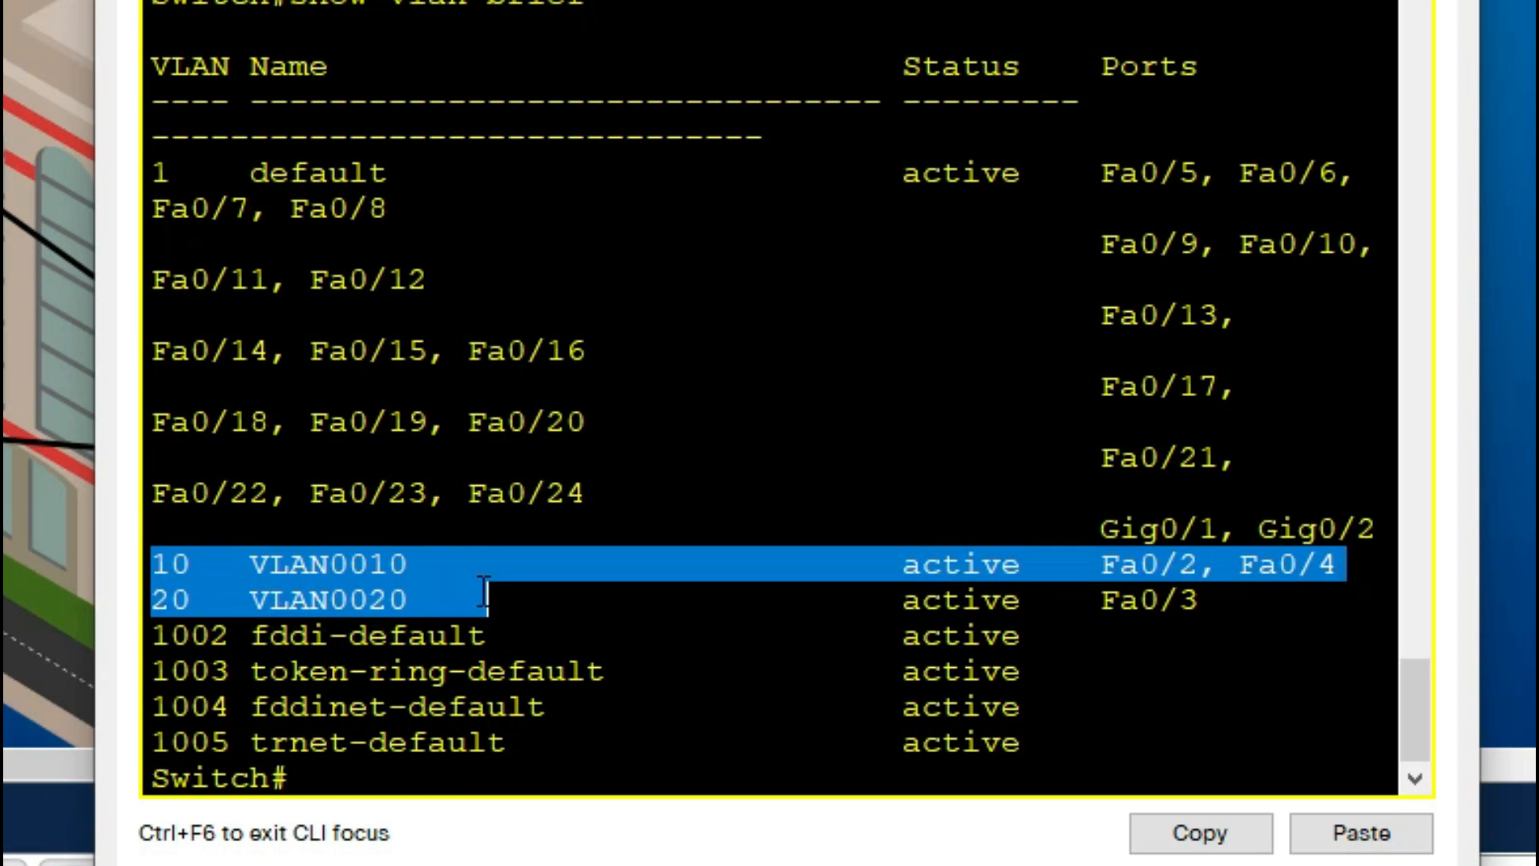
# Examine the dot1Q encapsulation of subinterfaces FastEthernet0/0.10 and FastEthernet0/0.20 in Router1's running configuration
pyautogui.click(20, 319)
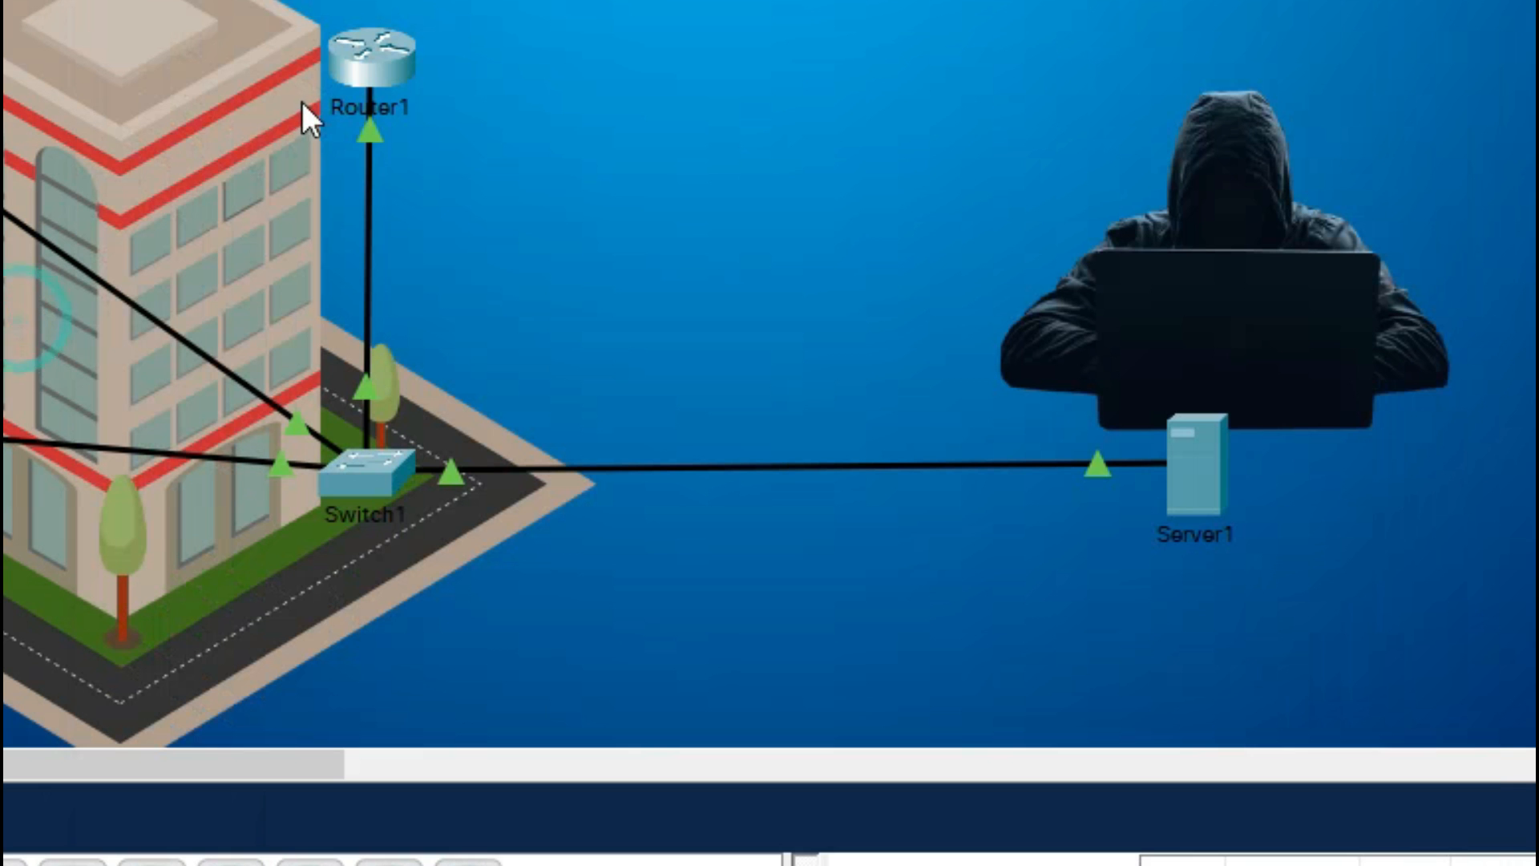
pyautogui.click(368, 57)
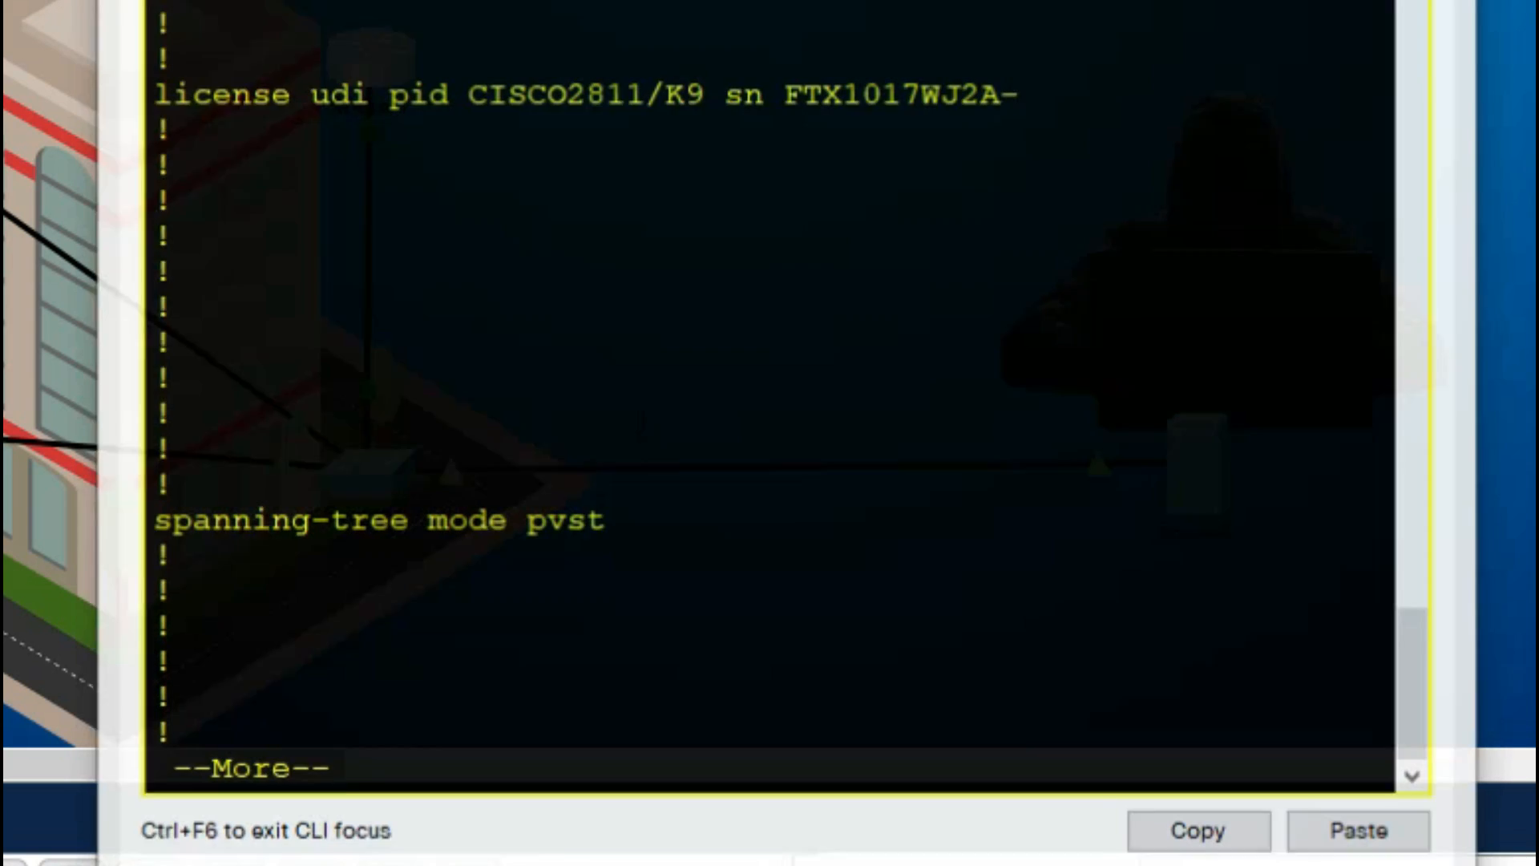
pyautogui.press('space')
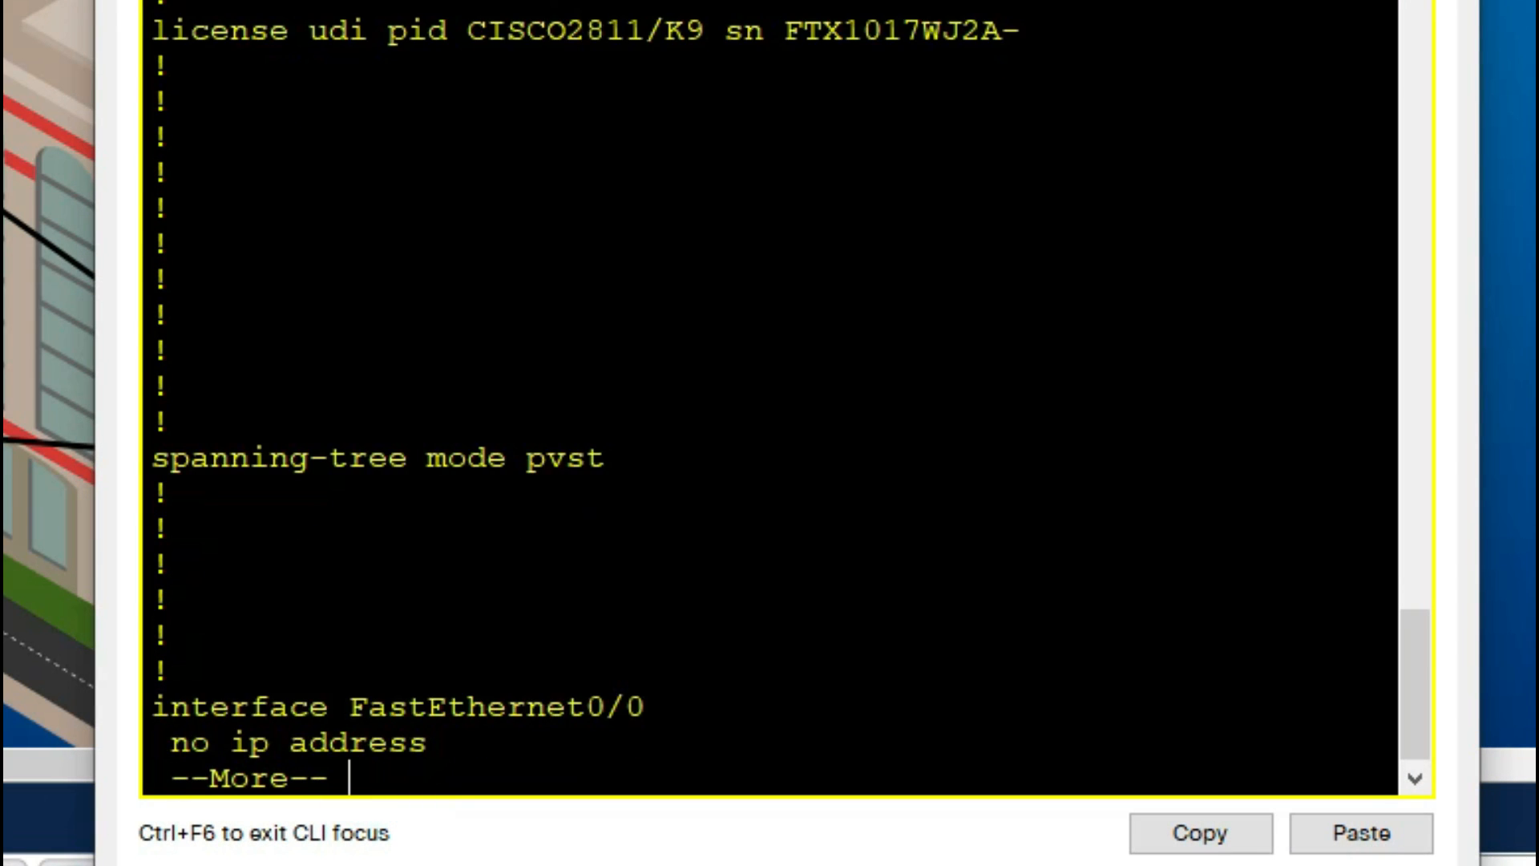
pyautogui.moveTo(886, 169); pyautogui.dragTo(151, 101)
pyautogui.click(628, 134)
pyautogui.doubleClick(628, 134)
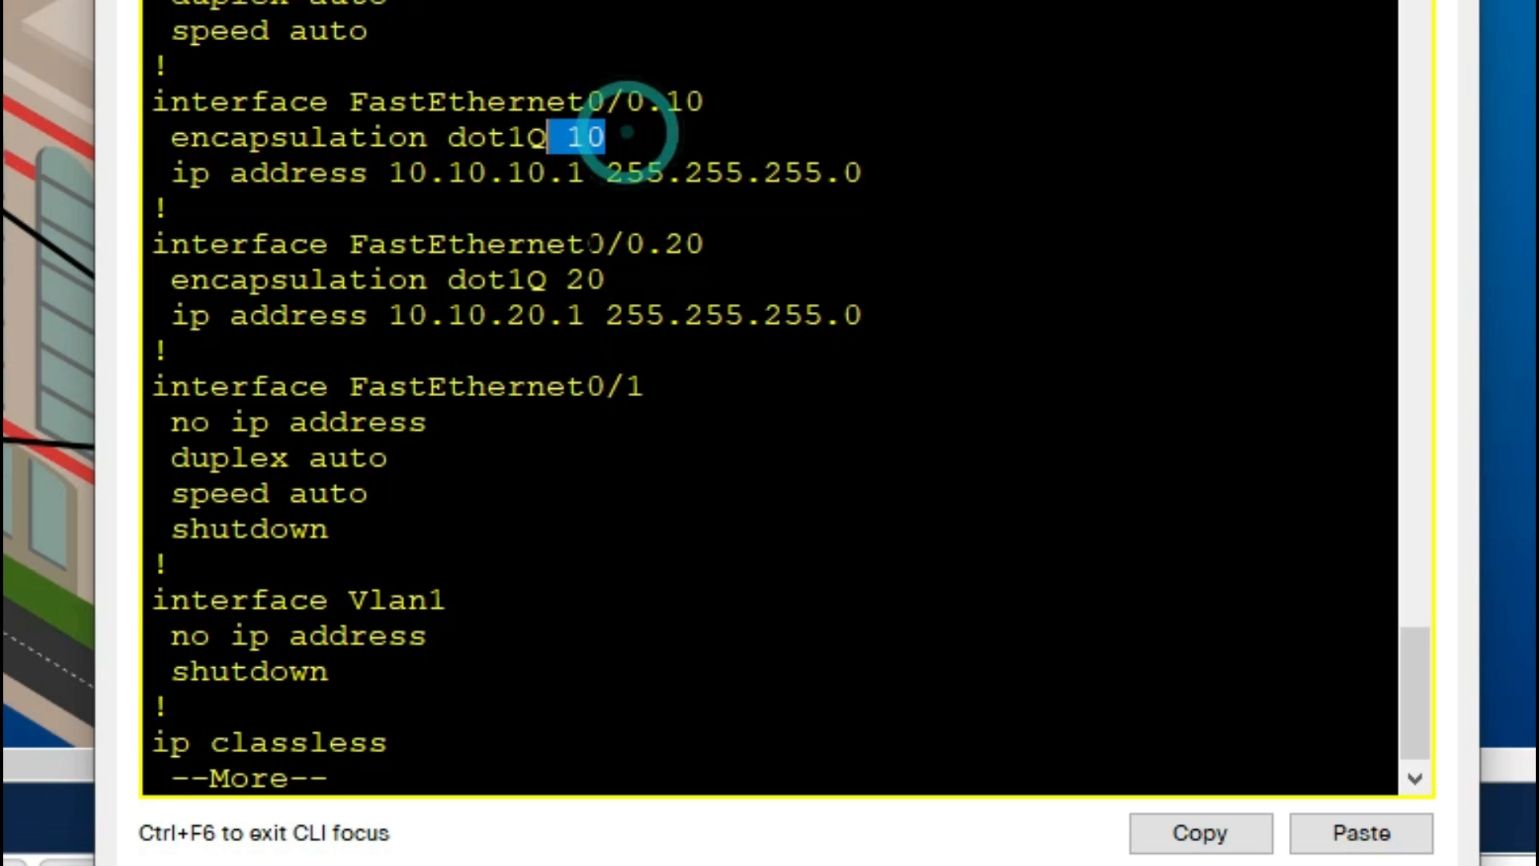
pyautogui.doubleClick(599, 277)
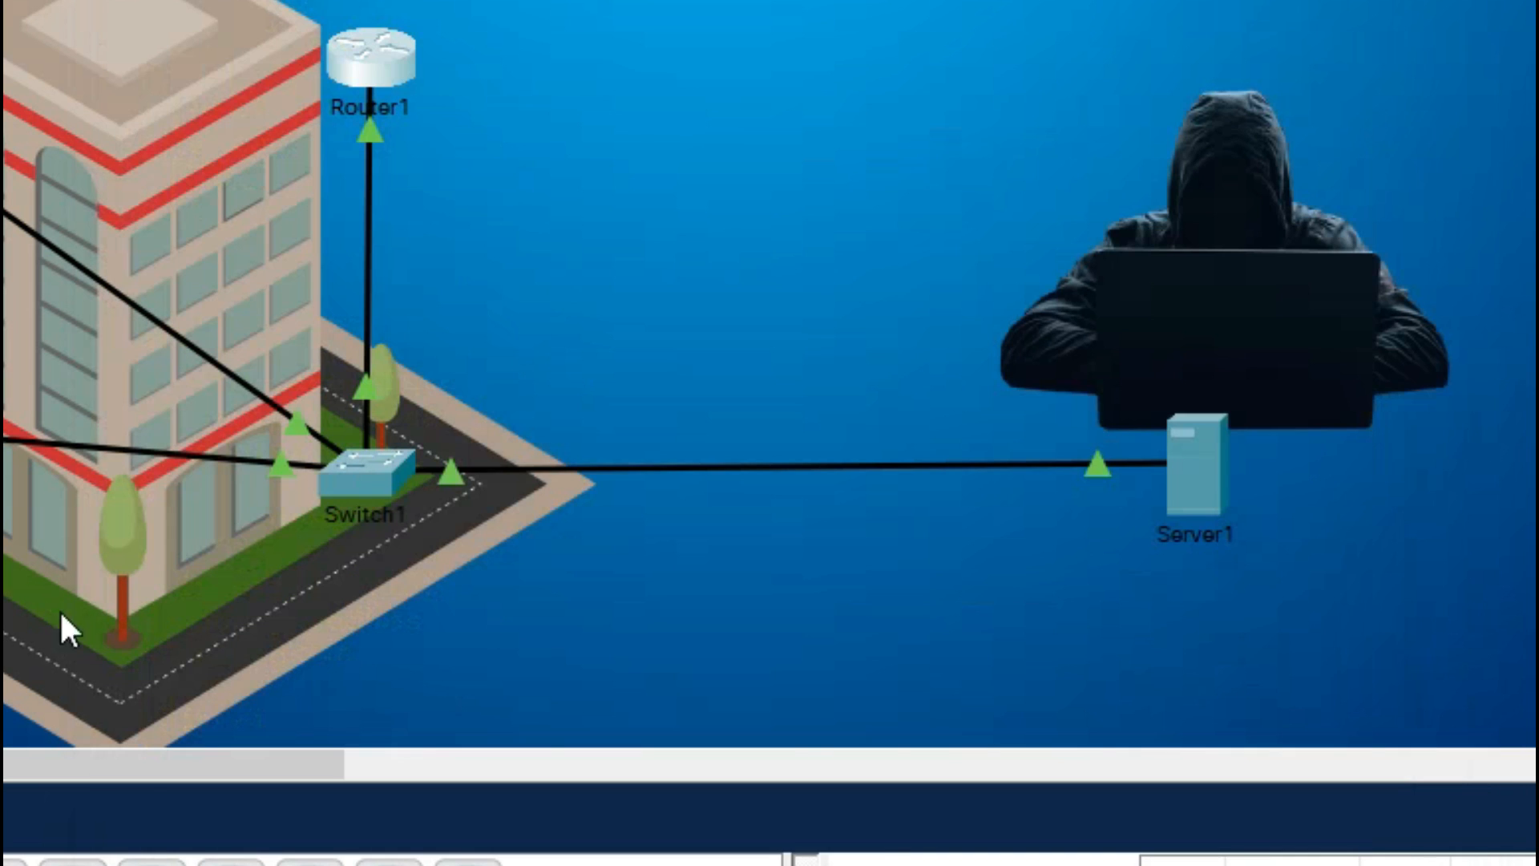
pyautogui.click(63, 600)
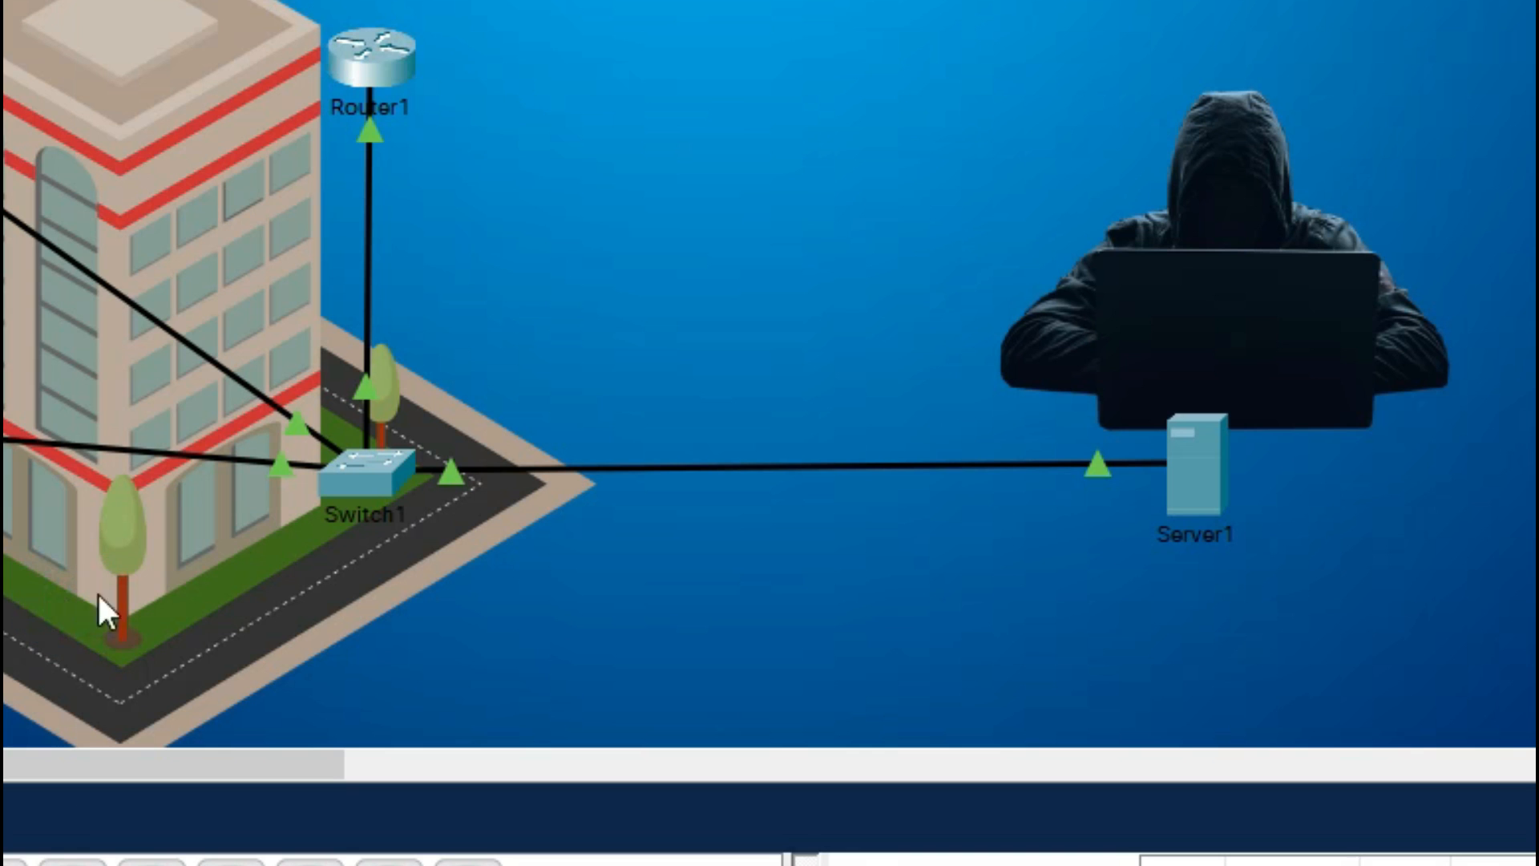
pyautogui.click(291, 595)
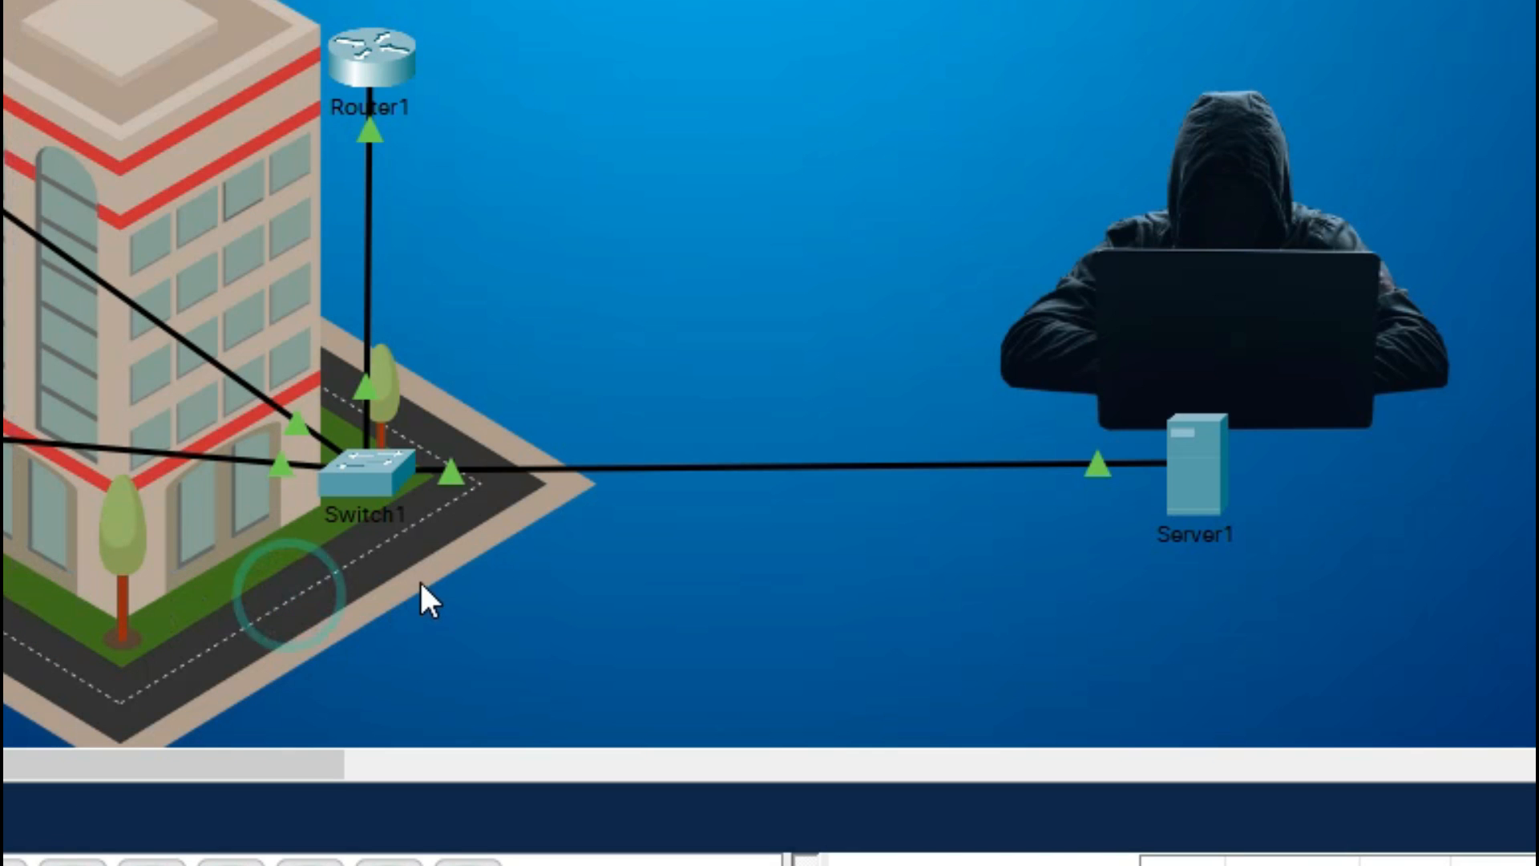
pyautogui.moveTo(285, 2); pyautogui.dragTo(564, 281)
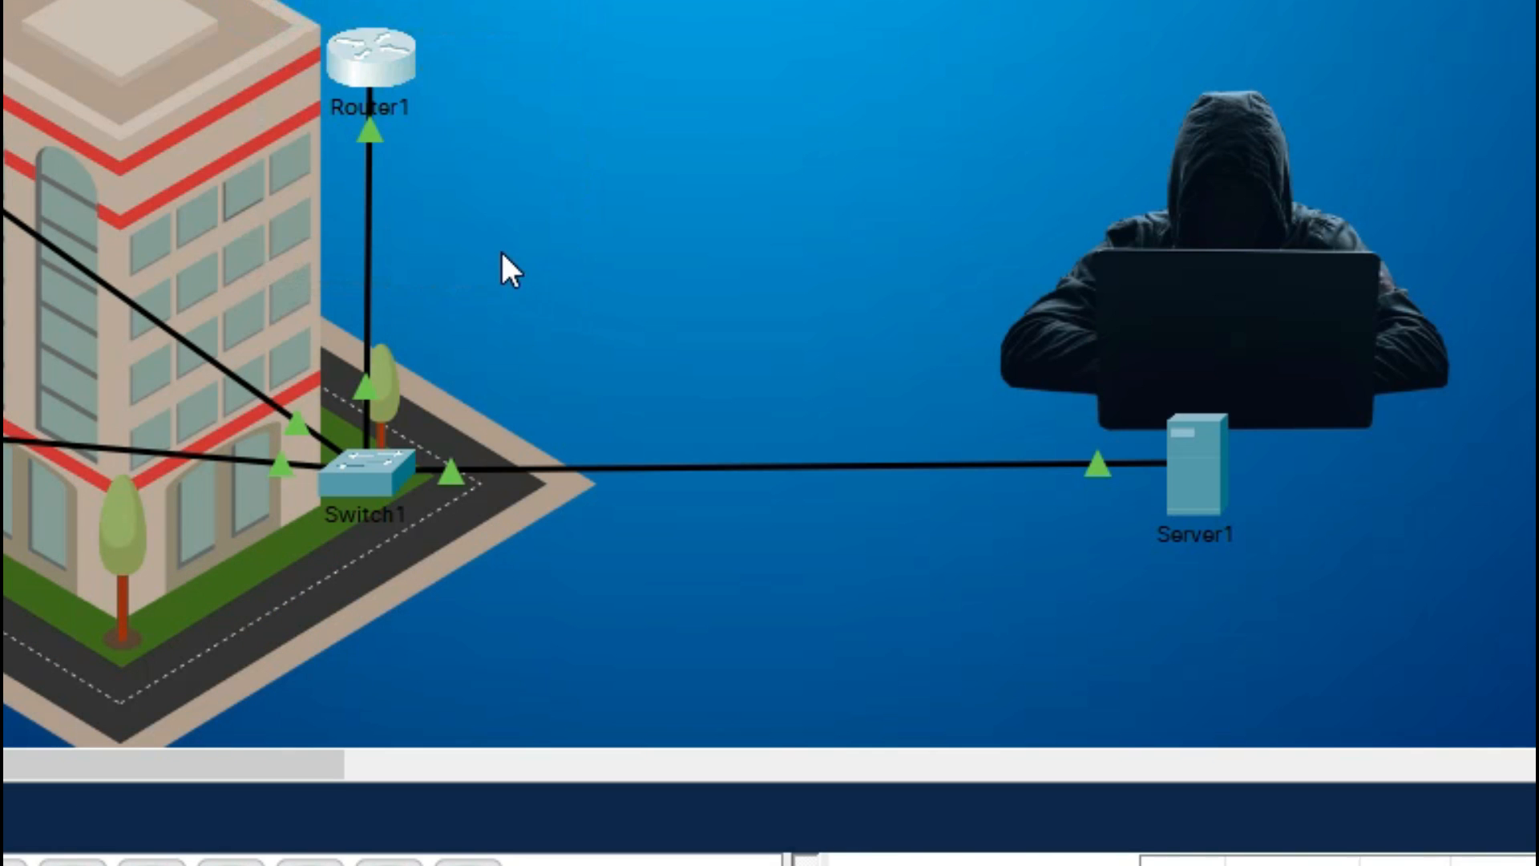
pyautogui.click(508, 256)
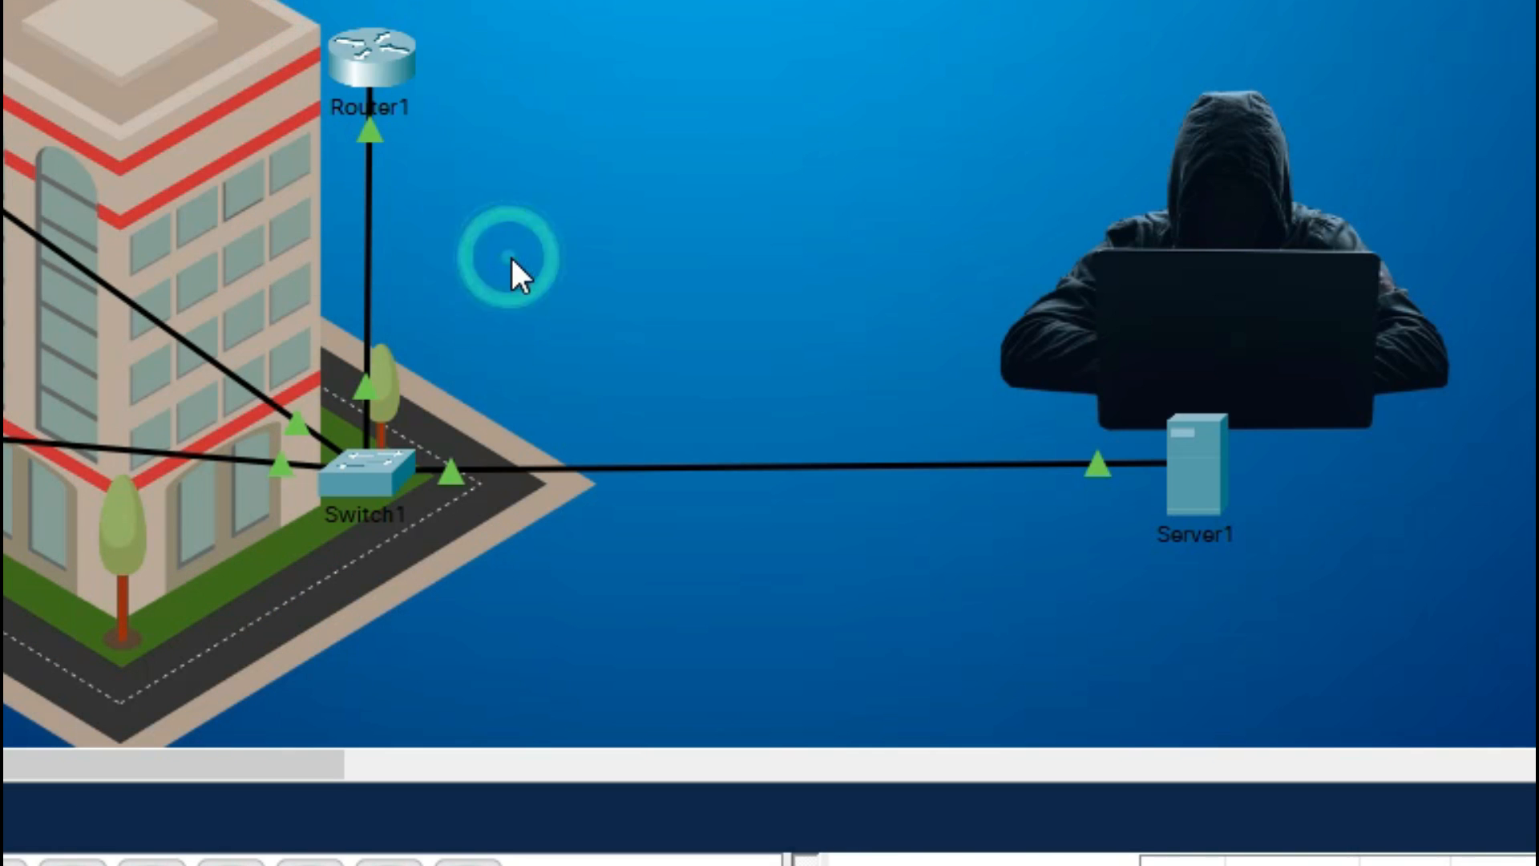
# Reopen Switch1's command line, enter global configuration mode with conf t, and return to the topology
pyautogui.click(385, 499)
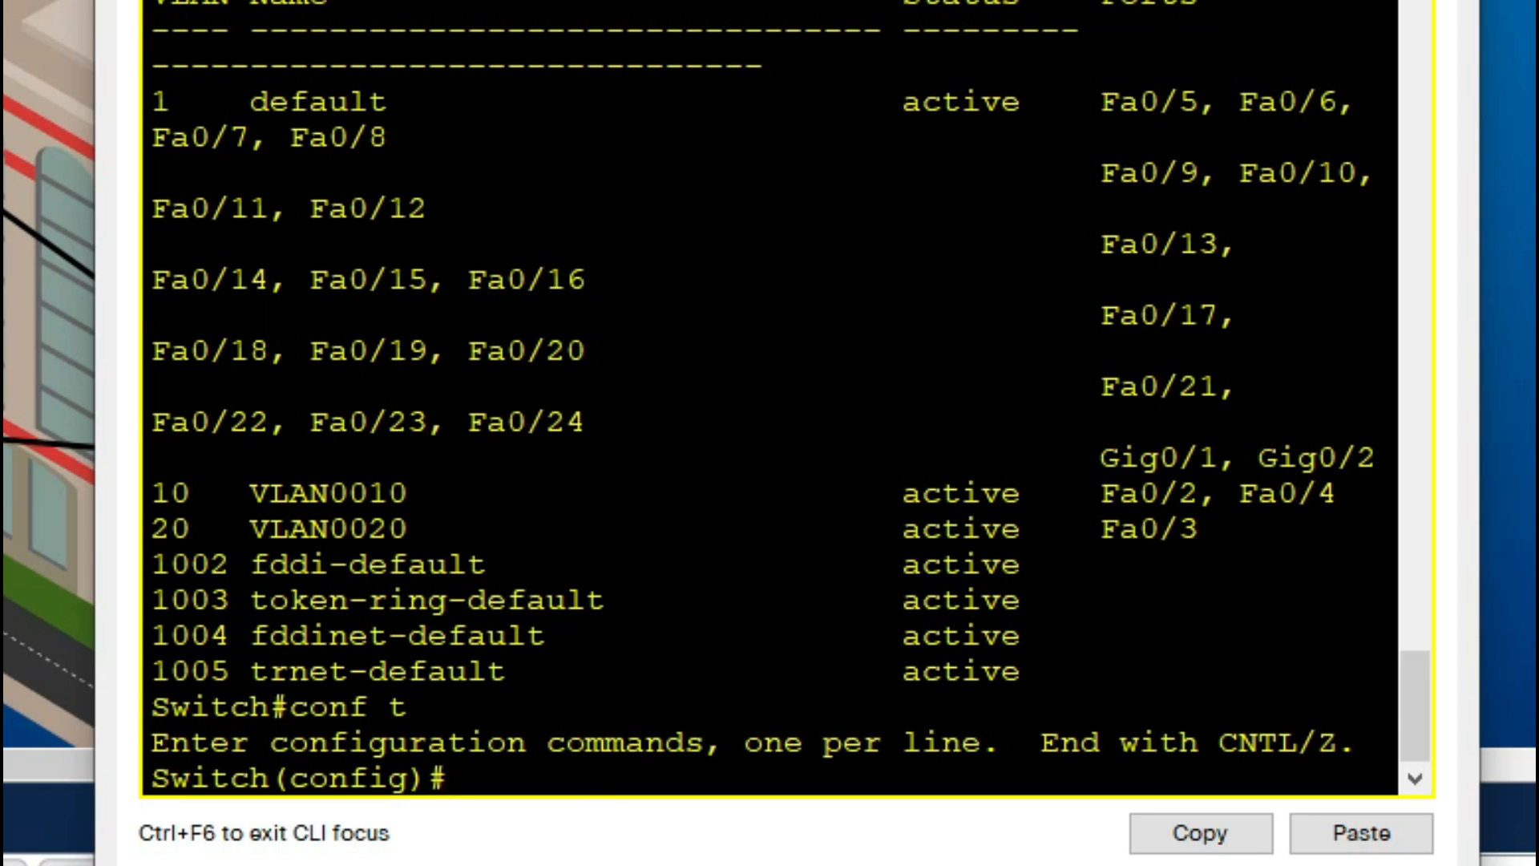
pyautogui.click(1452, 1)
pyautogui.click(562, 551)
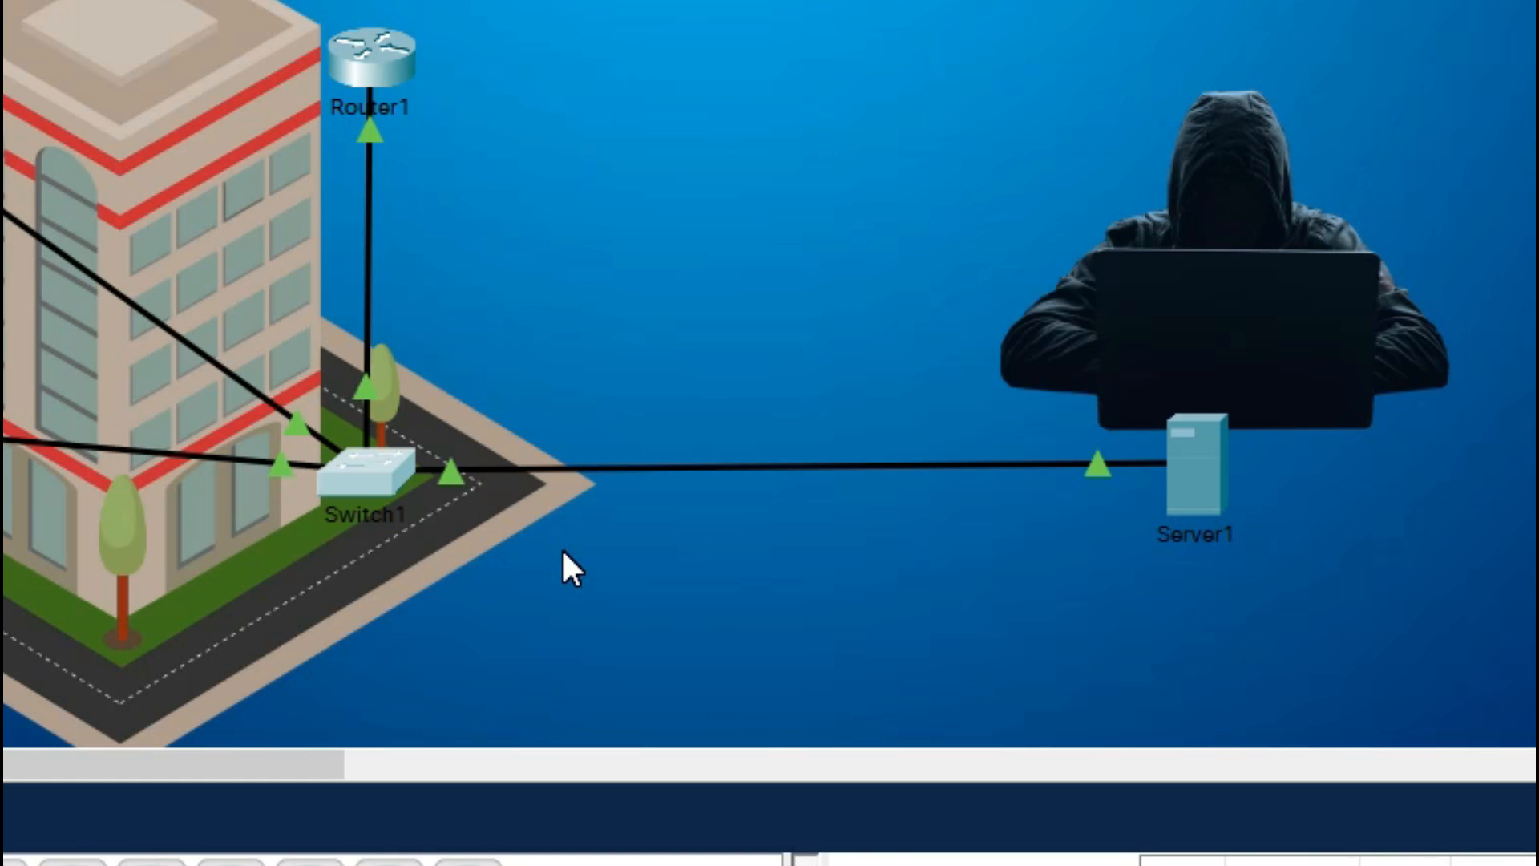
pyautogui.moveTo(321, 335); pyautogui.dragTo(421, 421)
pyautogui.moveTo(255, 2); pyautogui.dragTo(505, 241)
pyautogui.click(550, 299)
pyautogui.moveTo(282, 2); pyautogui.dragTo(554, 234)
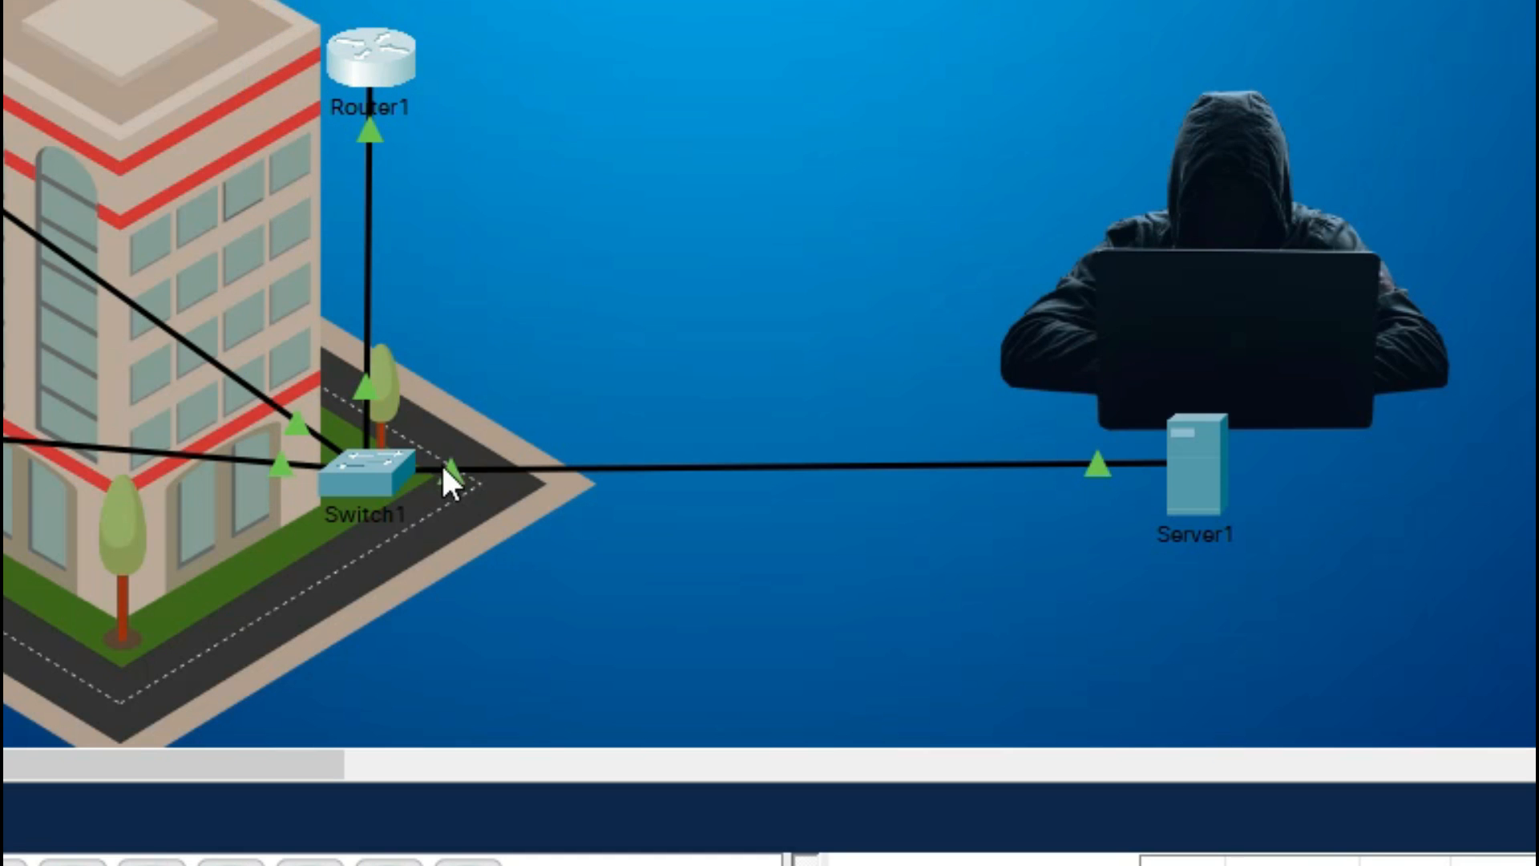
# Detach Router1's cable from Switch1 and reconnect it to the switch's FastEthernet0/1 port
pyautogui.click(365, 391)
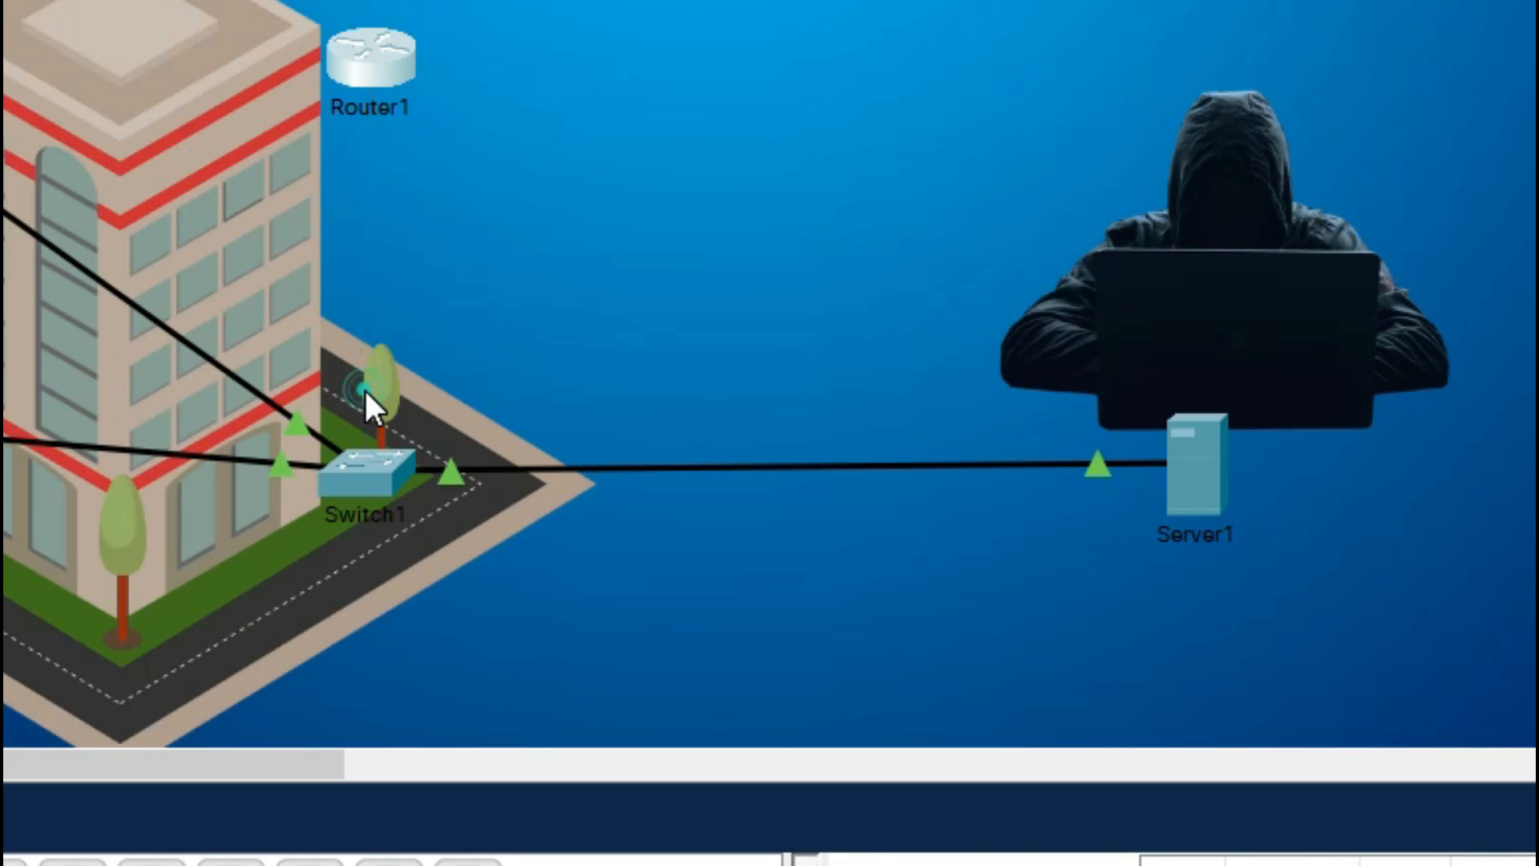
pyautogui.click(368, 467)
pyautogui.click(354, 463)
# Open Switch1's command line and enter interface configuration mode for f0/1
pyautogui.click(354, 463)
pyautogui.click(440, 780)
pyautogui.press('Return')
pyautogui.press('Return')
pyautogui.press('Return')
pyautogui.press('Return')
pyautogui.write('int')
pyautogui.press('Tab')
pyautogui.write('f0/1')
pyautogui.press('Return')
pyautogui.click(567, 770)
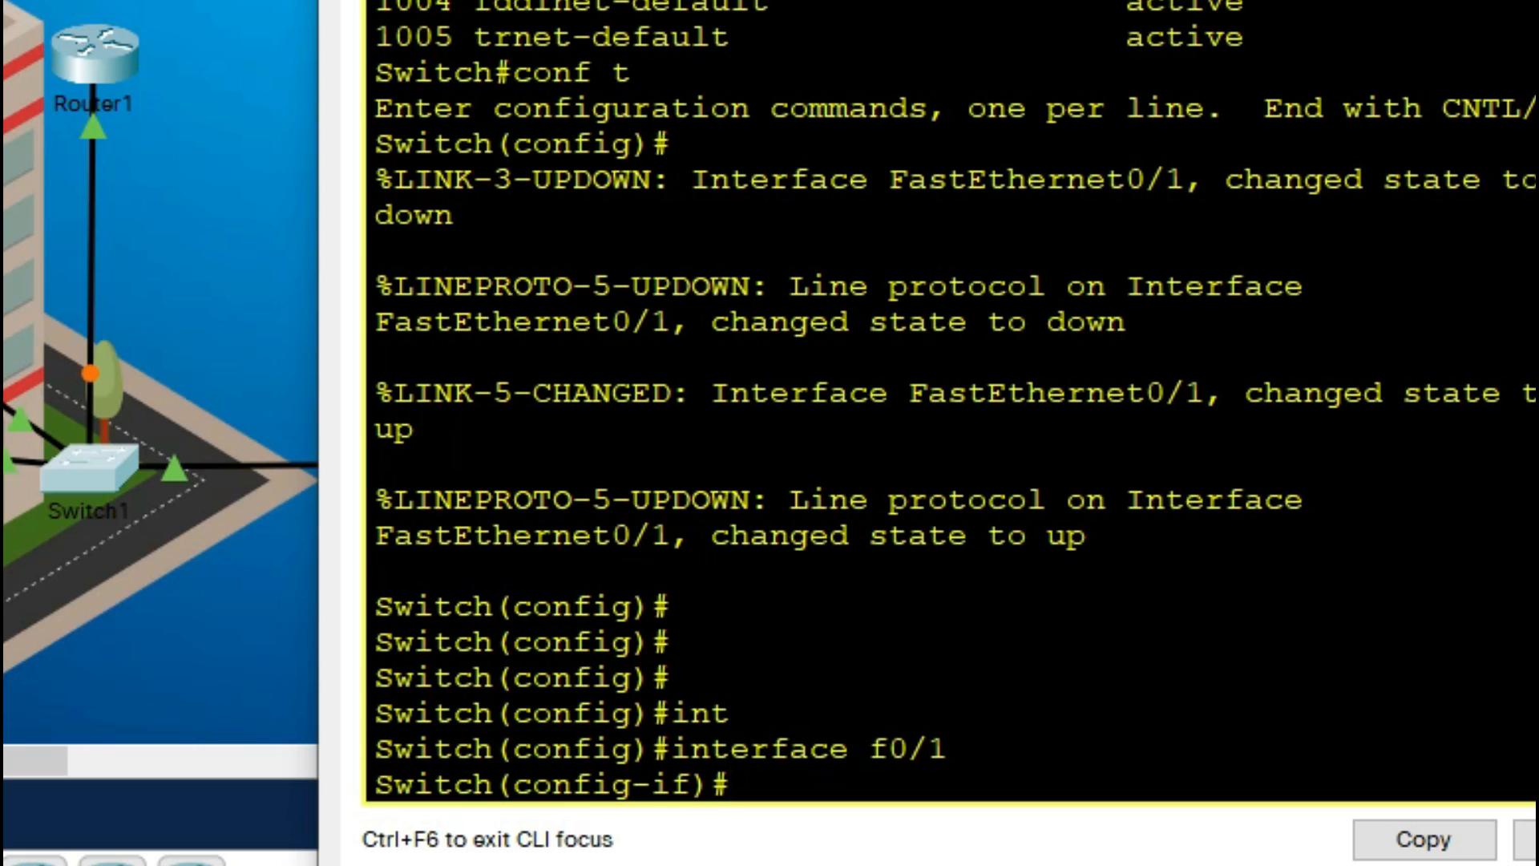
# Compose the ip dhcp snooping trust command for interface f0/1 without running it
pyautogui.write('ip dh')
pyautogui.press('Tab')
pyautogui.write('sn')
pyautogui.press('Tab')
pyautogui.write('tr')
pyautogui.press('Tab')
pyautogui.press('BackSpace')
pyautogui.press('BackSpace')
pyautogui.press('BackSpace')
pyautogui.press('Tab')
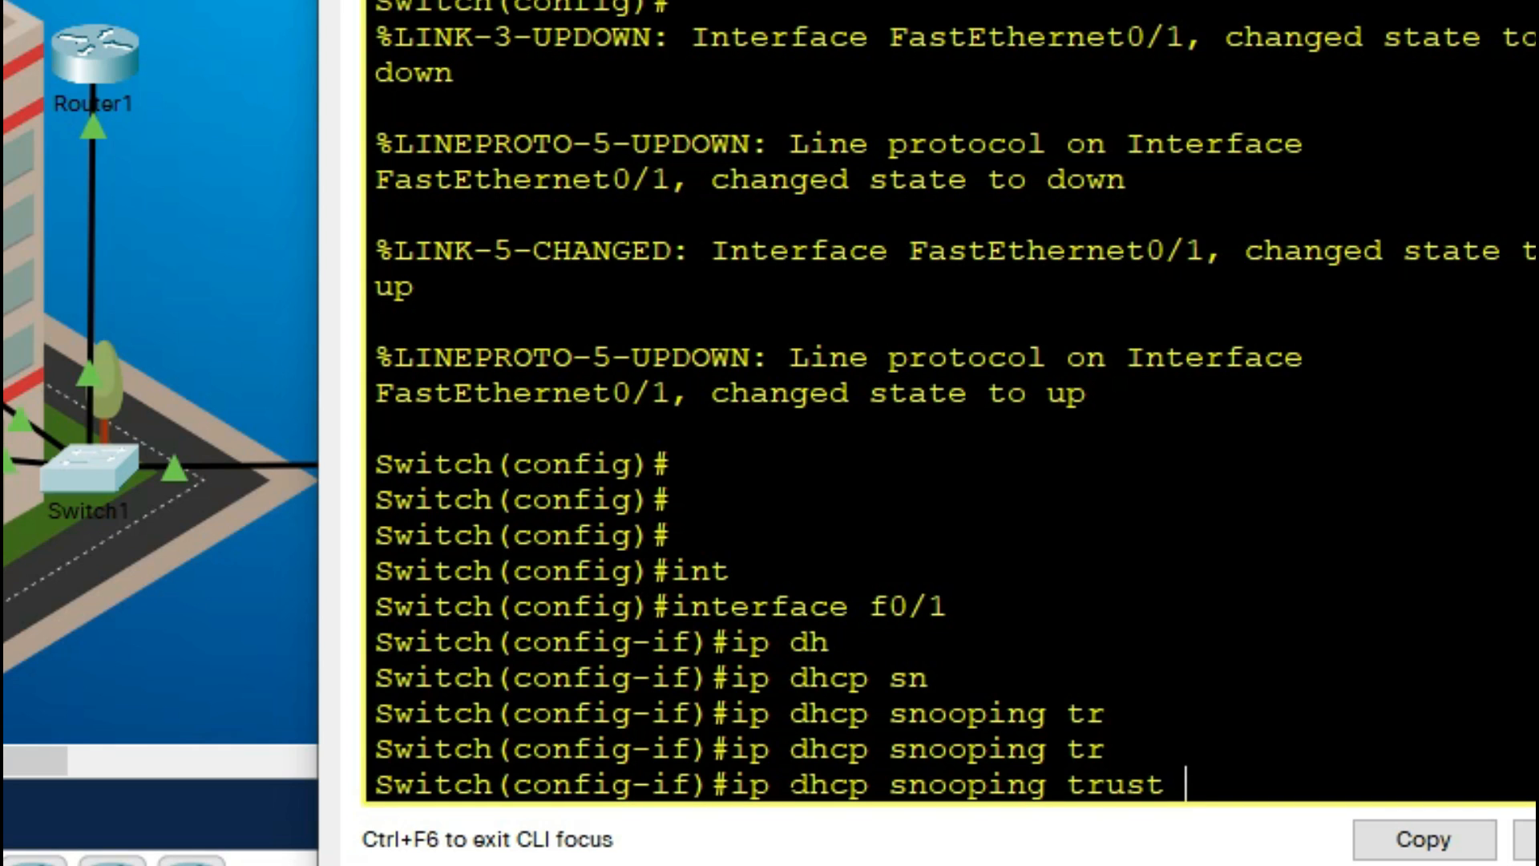
pyautogui.press('BackSpace')
pyautogui.press('BackSpace')
pyautogui.press('BackSpace')
pyautogui.press('BackSpace')
pyautogui.press('BackSpace')
pyautogui.press('BackSpace')
pyautogui.write('vlan tr')
pyautogui.press('Tab')
pyautogui.write('ust')
pyautogui.press('BackSpace')
pyautogui.press('BackSpace')
pyautogui.press('BackSpace')
pyautogui.press('BackSpace')
pyautogui.press('BackSpace')
pyautogui.press('BackSpace')
pyautogui.press('BackSpace')
pyautogui.press('BackSpace')
pyautogui.press('BackSpace')
pyautogui.press('BackSpace')
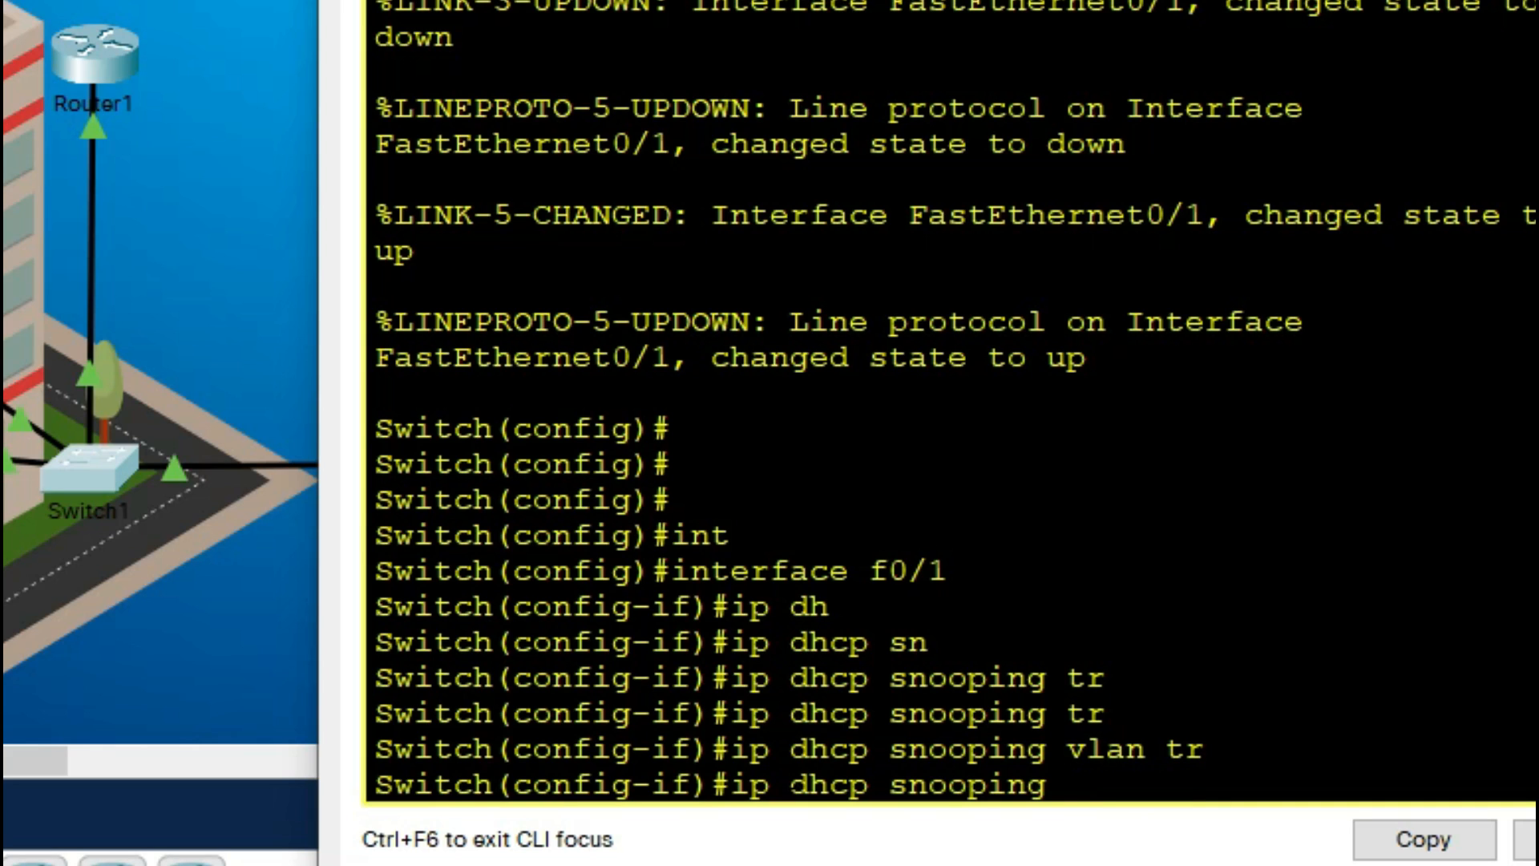
# Mark interface f0/1 as trusted with ip dhcp snooping trust and exit its interface configuration
pyautogui.write('tr')
pyautogui.press('Tab')
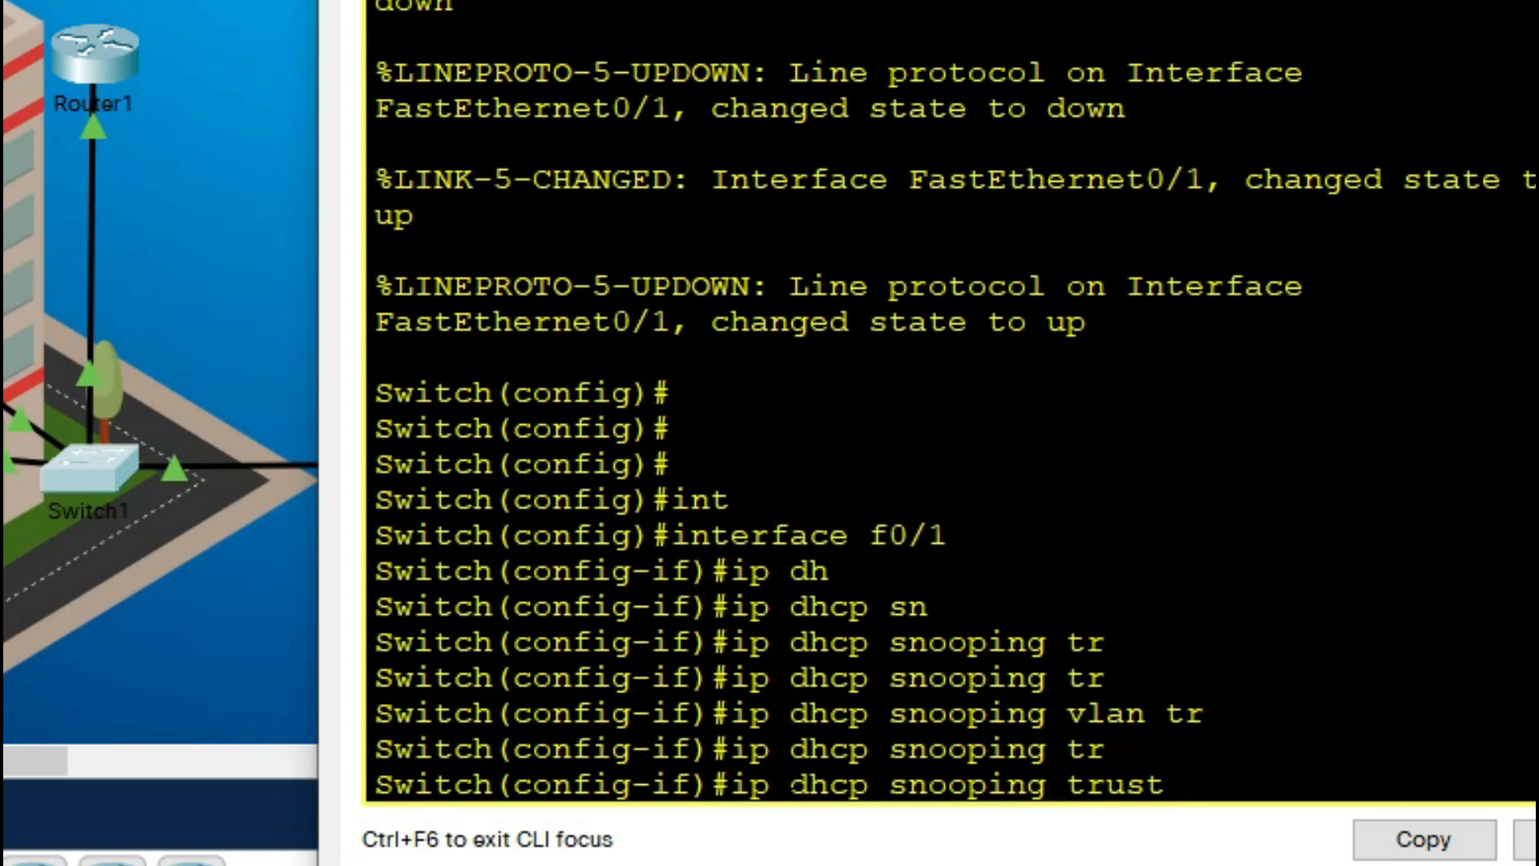
pyautogui.press('Return')
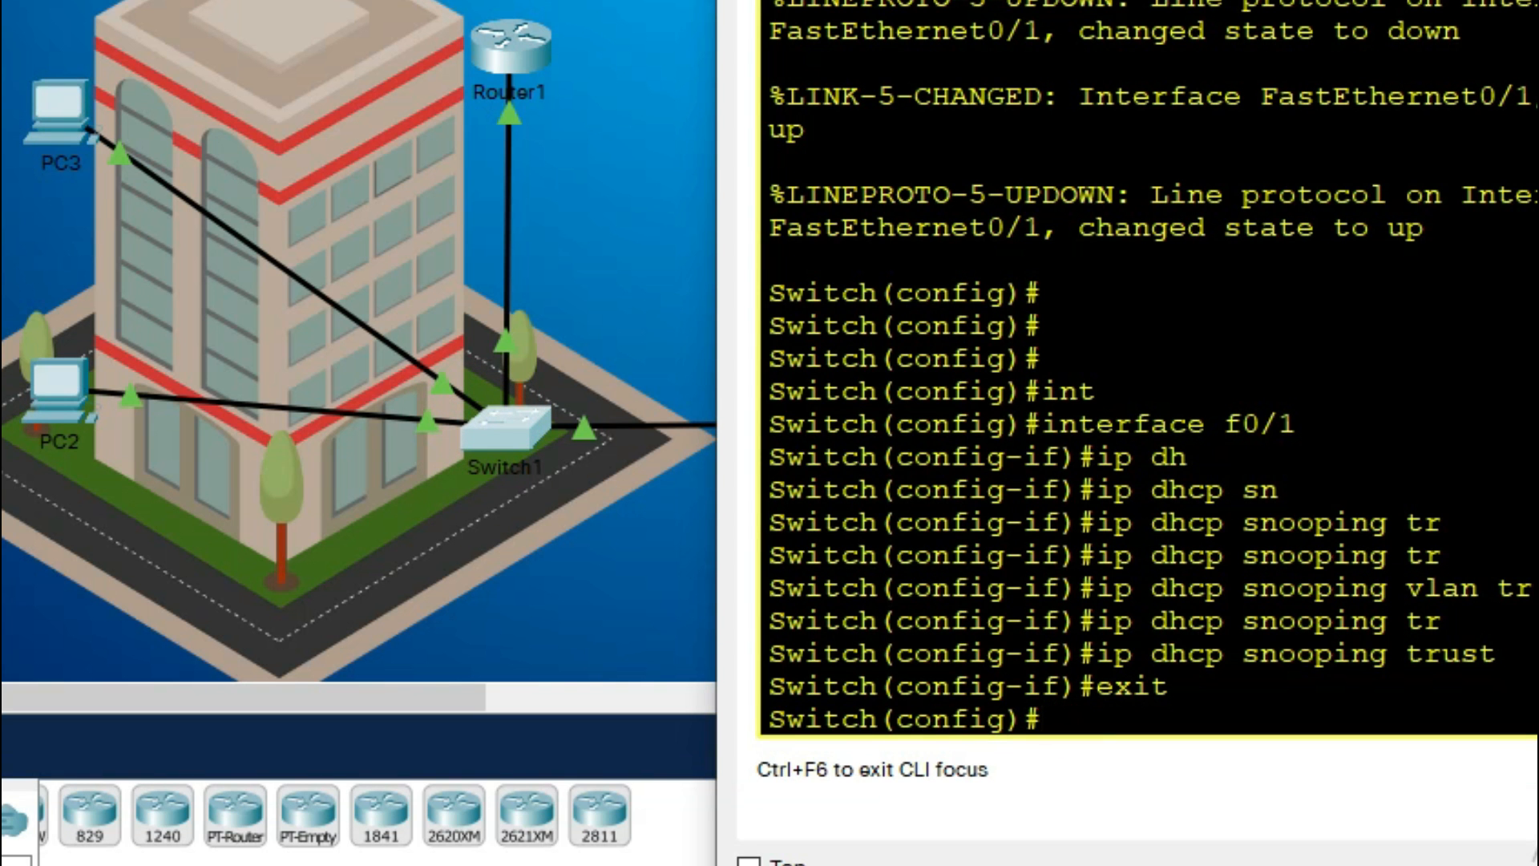
# Detach PC2's cable from Switch1, reconnect it to the switch's FastEthernet0/2 port, and return to Switch1's command line
pyautogui.write('int')
pyautogui.press('Tab')
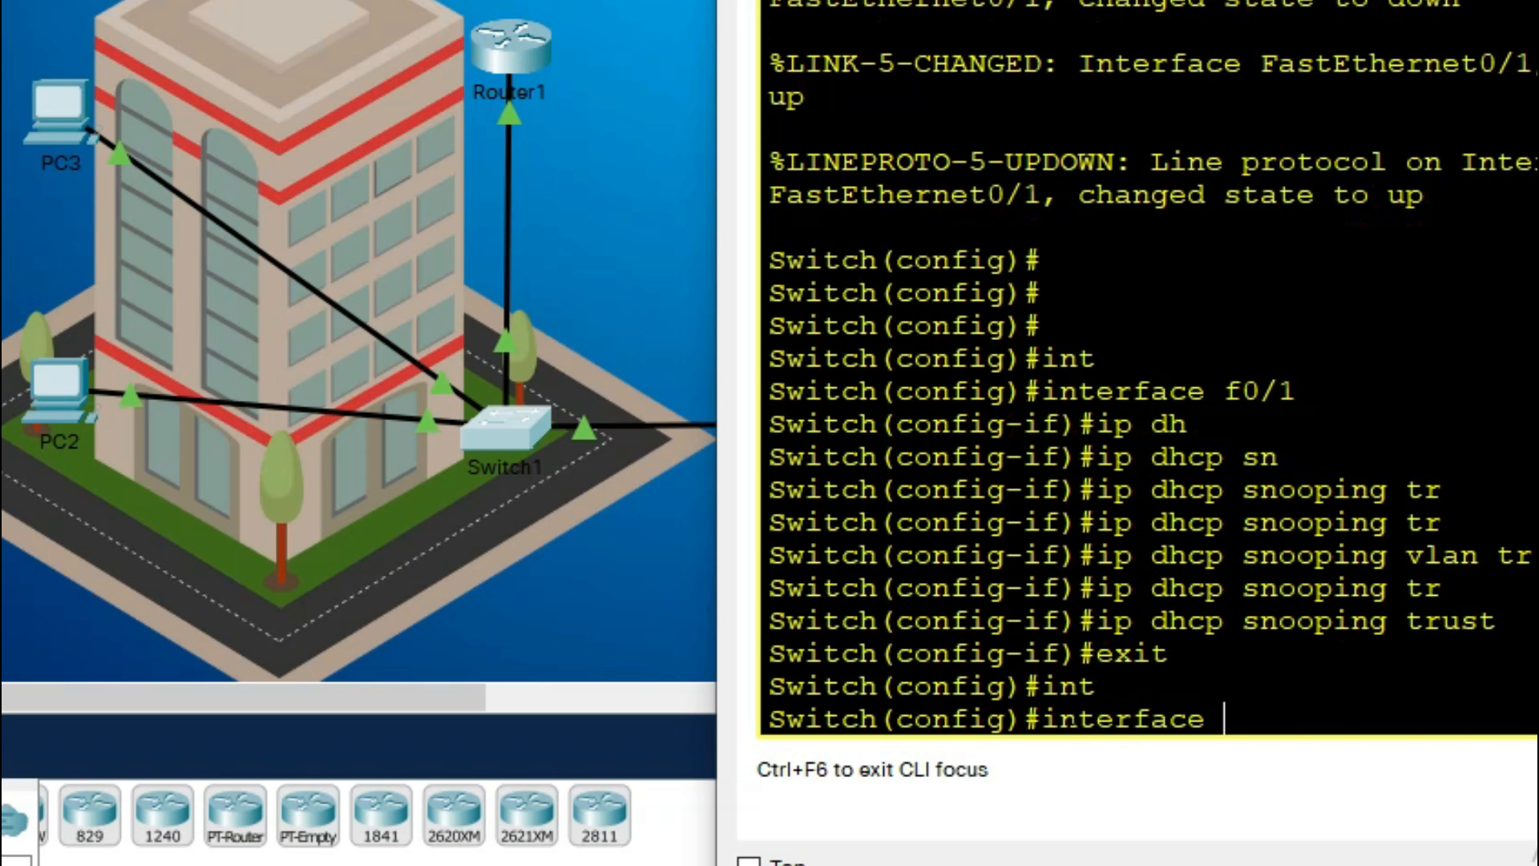
pyautogui.click(459, 499)
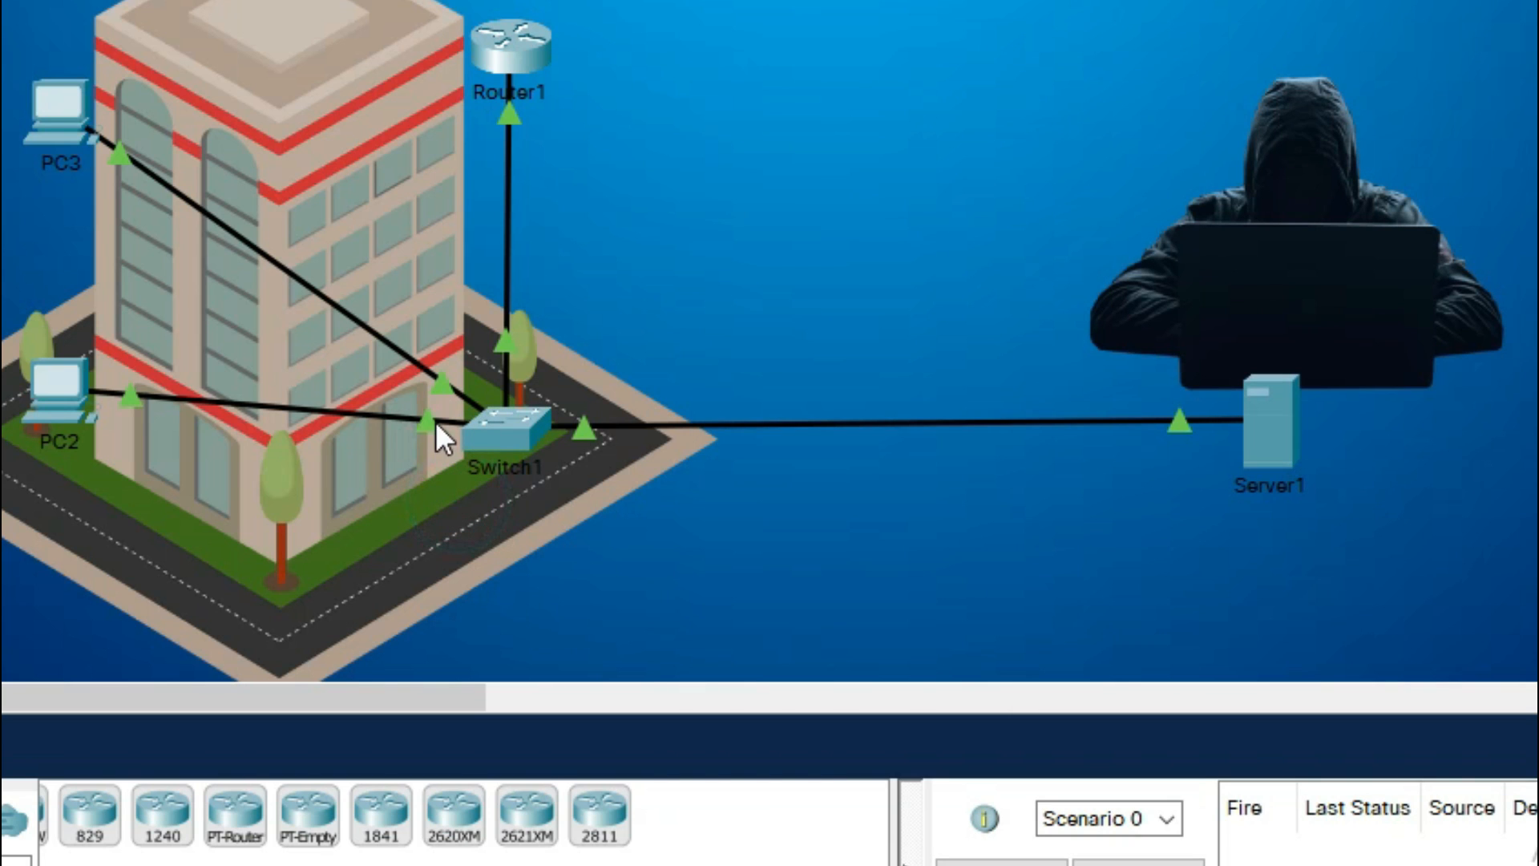
pyautogui.click(495, 440)
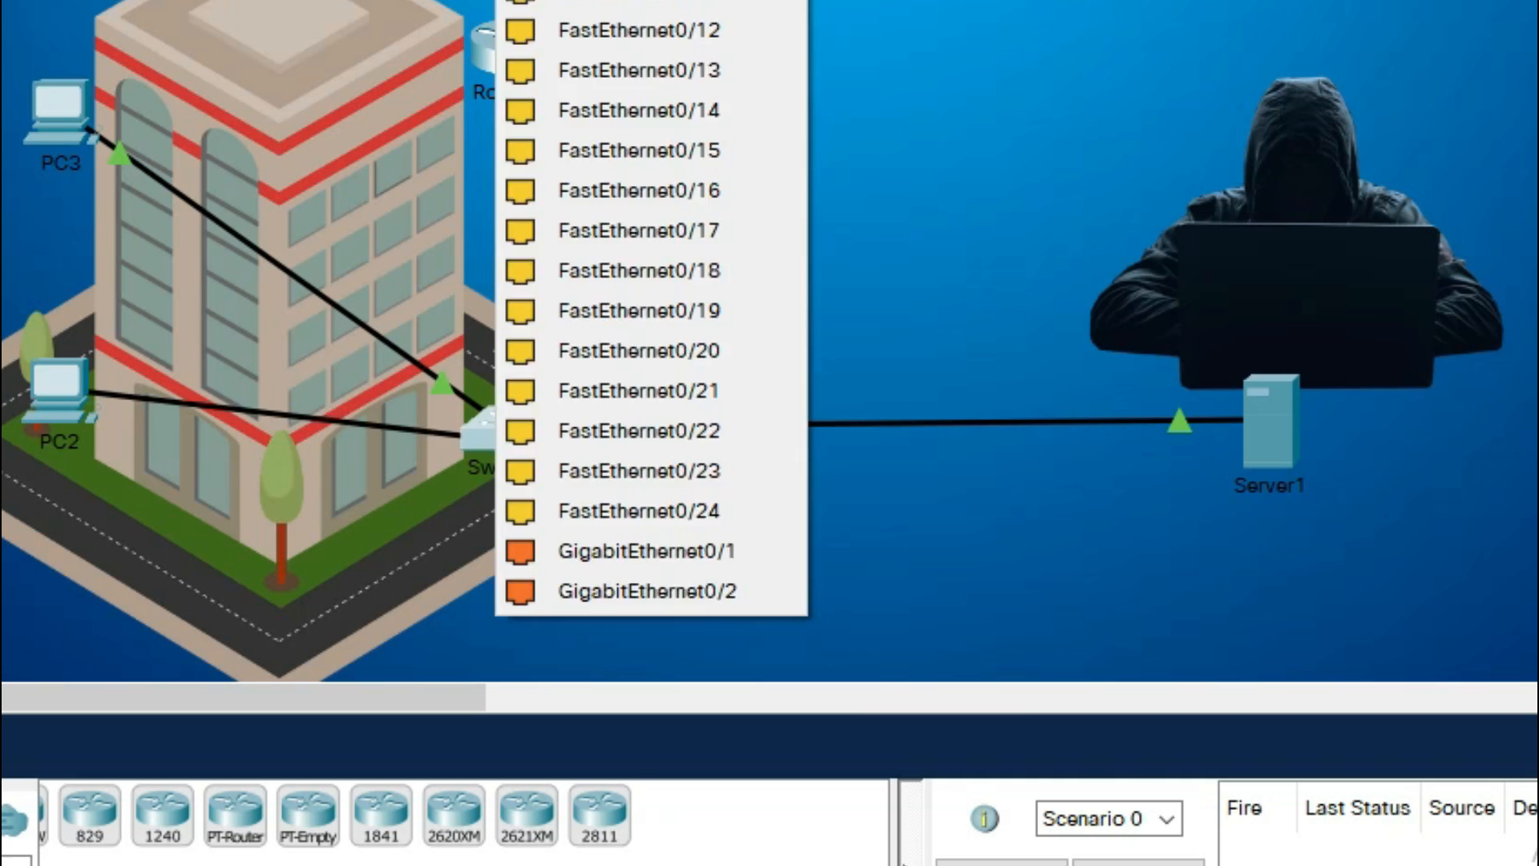
pyautogui.click(501, 434)
pyautogui.click(502, 434)
pyautogui.click(1039, 714)
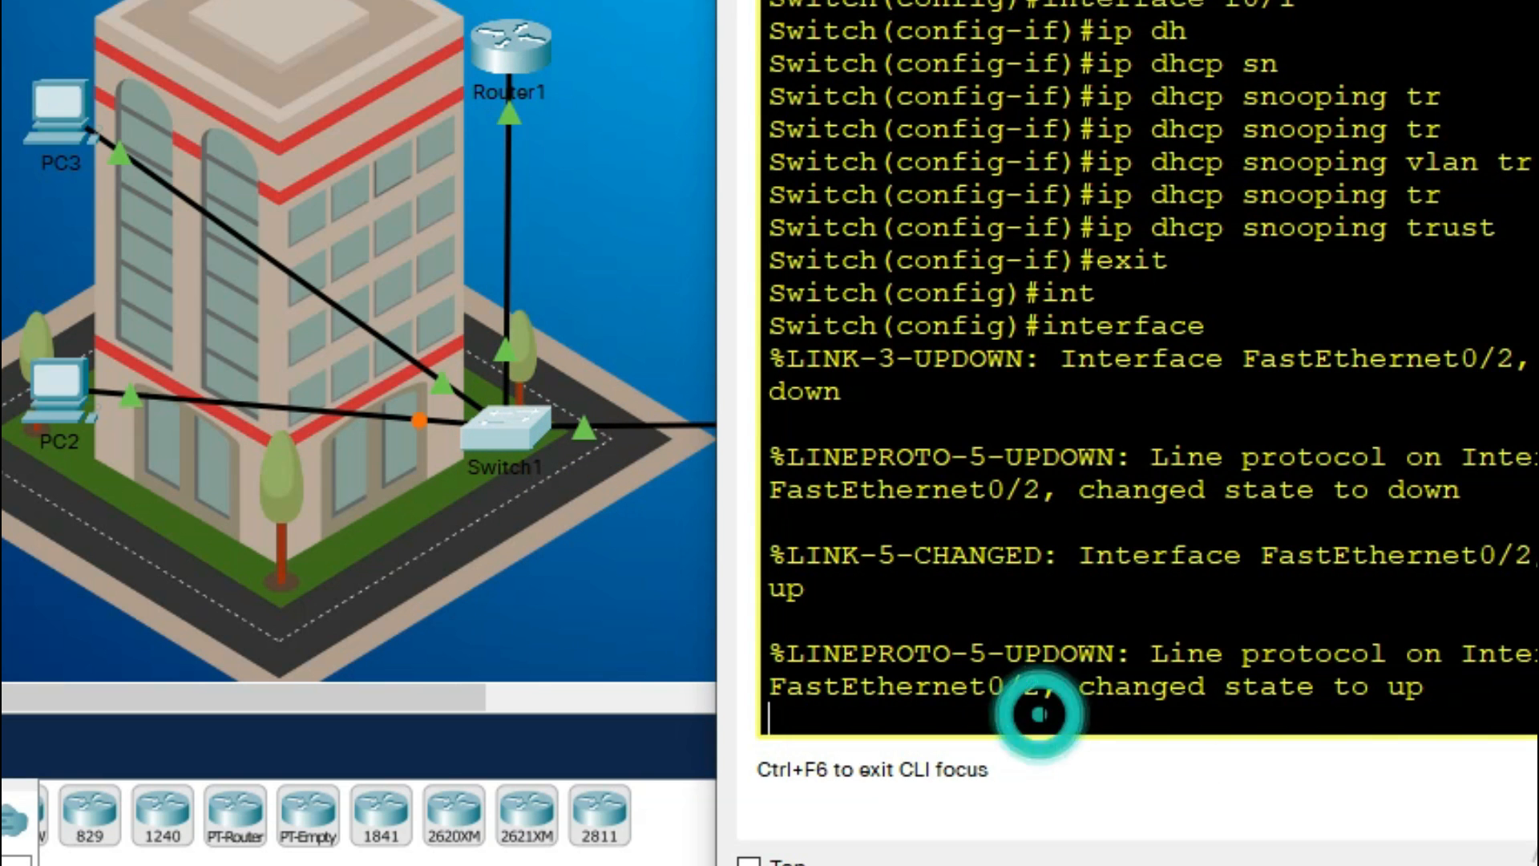
# Enter interface configuration mode for f0/2 on Switch1
pyautogui.press('Return')
pyautogui.press('Return')
pyautogui.press('Return')
pyautogui.write('u')
pyautogui.press('BackSpace')
pyautogui.write('int')
pyautogui.press('Tab')
pyautogui.write('f0/2')
pyautogui.press('Return')
# Limit DHCP packets on f0/2 with ip dhcp snooping limit rate 5 and exit its interface configuration
pyautogui.write('ip dh')
pyautogui.press('Tab')
pyautogui.write('sn')
pyautogui.press('Tab')
pyautogui.write('li')
pyautogui.press('Tab')
pyautogui.write('ra')
pyautogui.press('Tab')
pyautogui.write('5')
pyautogui.press('Return')
pyautogui.write('exit')
pyautogui.press('Return')
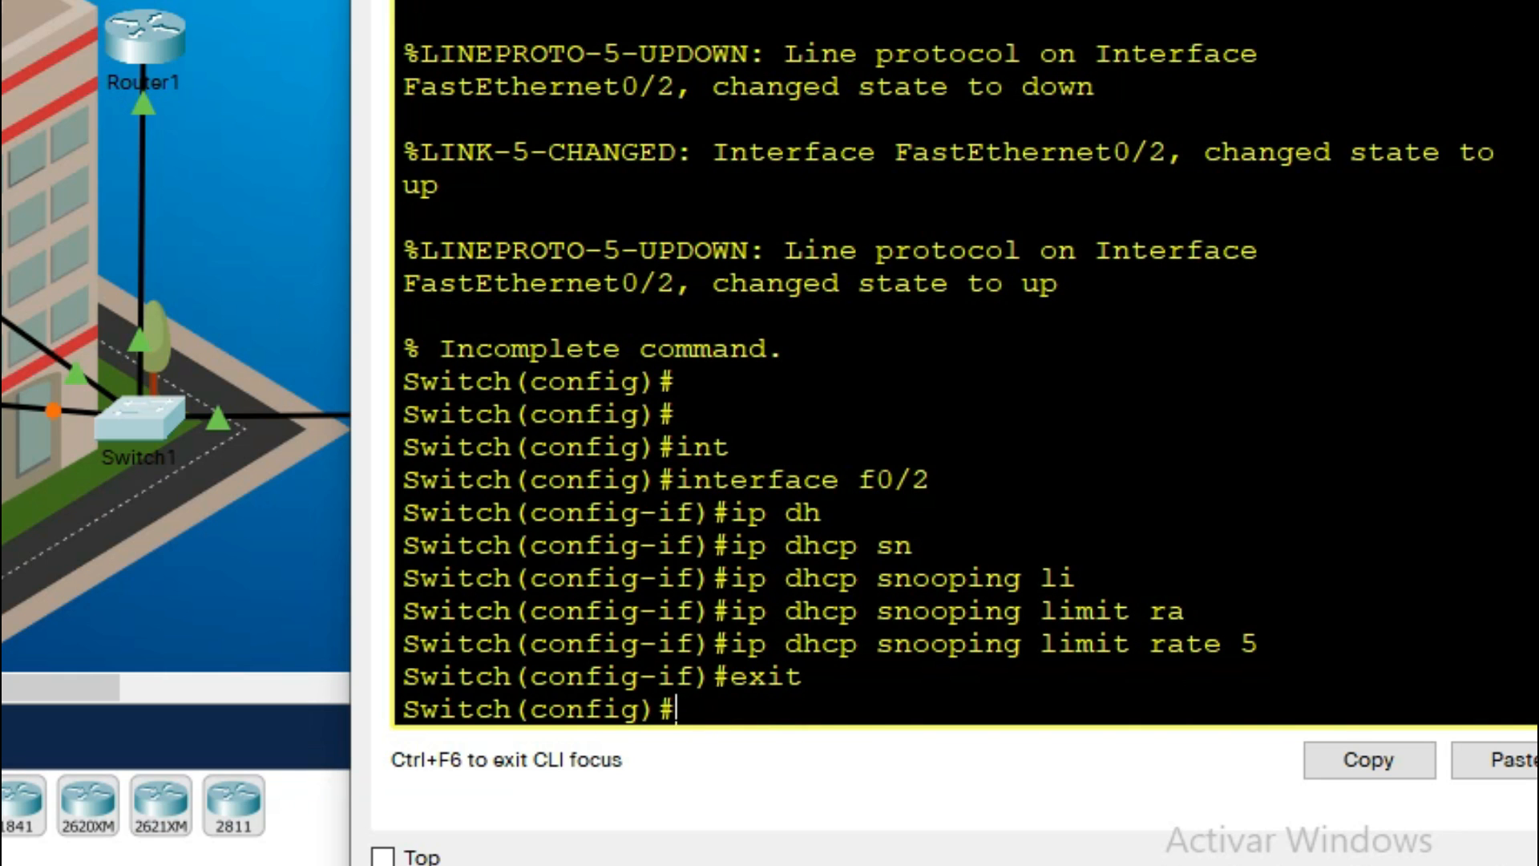
pyautogui.scroll(10, 962, 361)
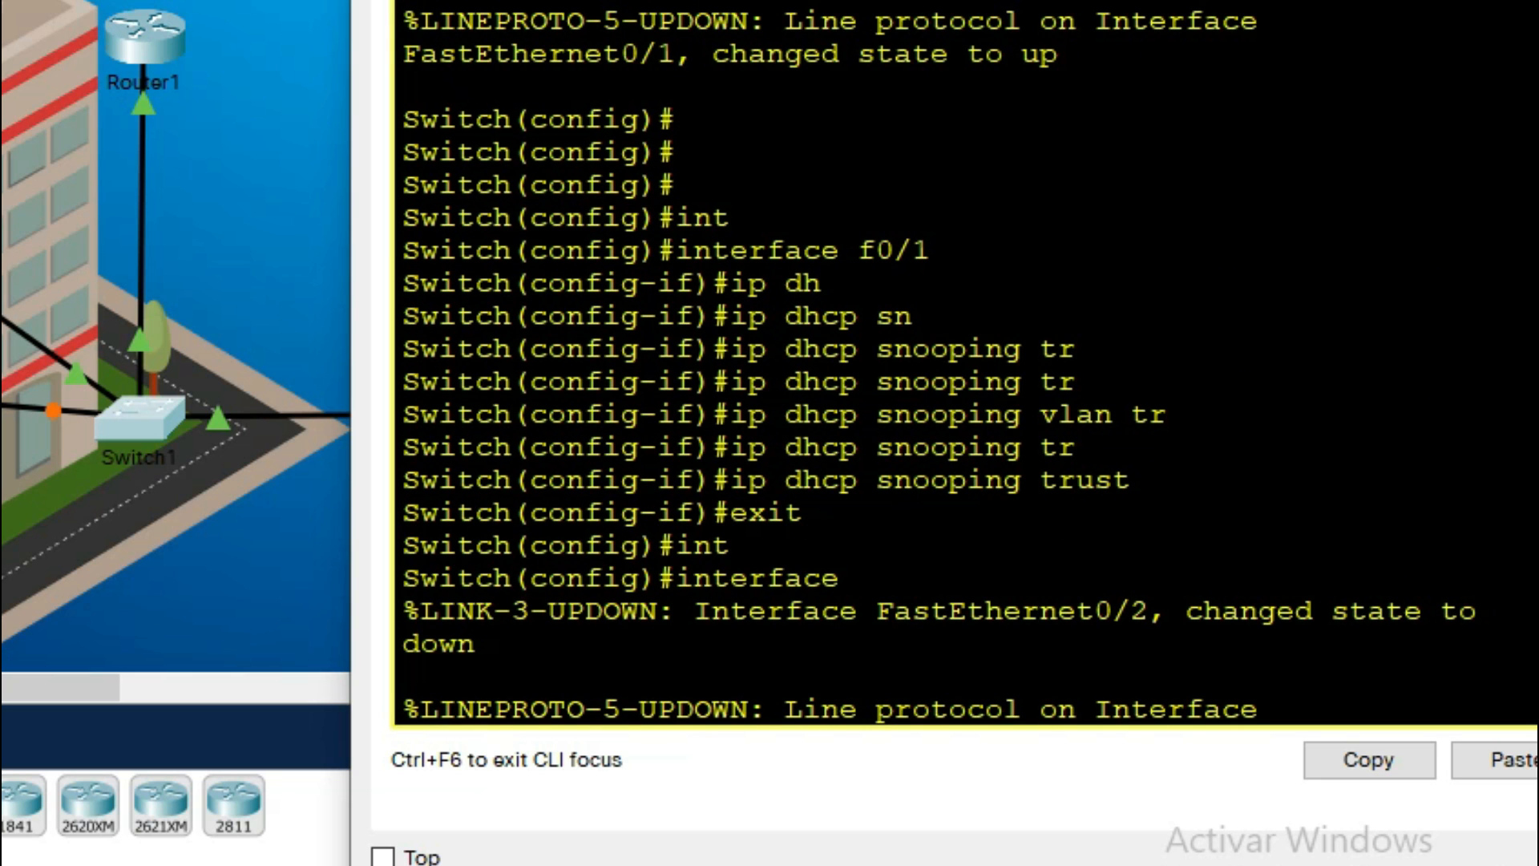
pyautogui.moveTo(659, 250); pyautogui.dragTo(969, 250)
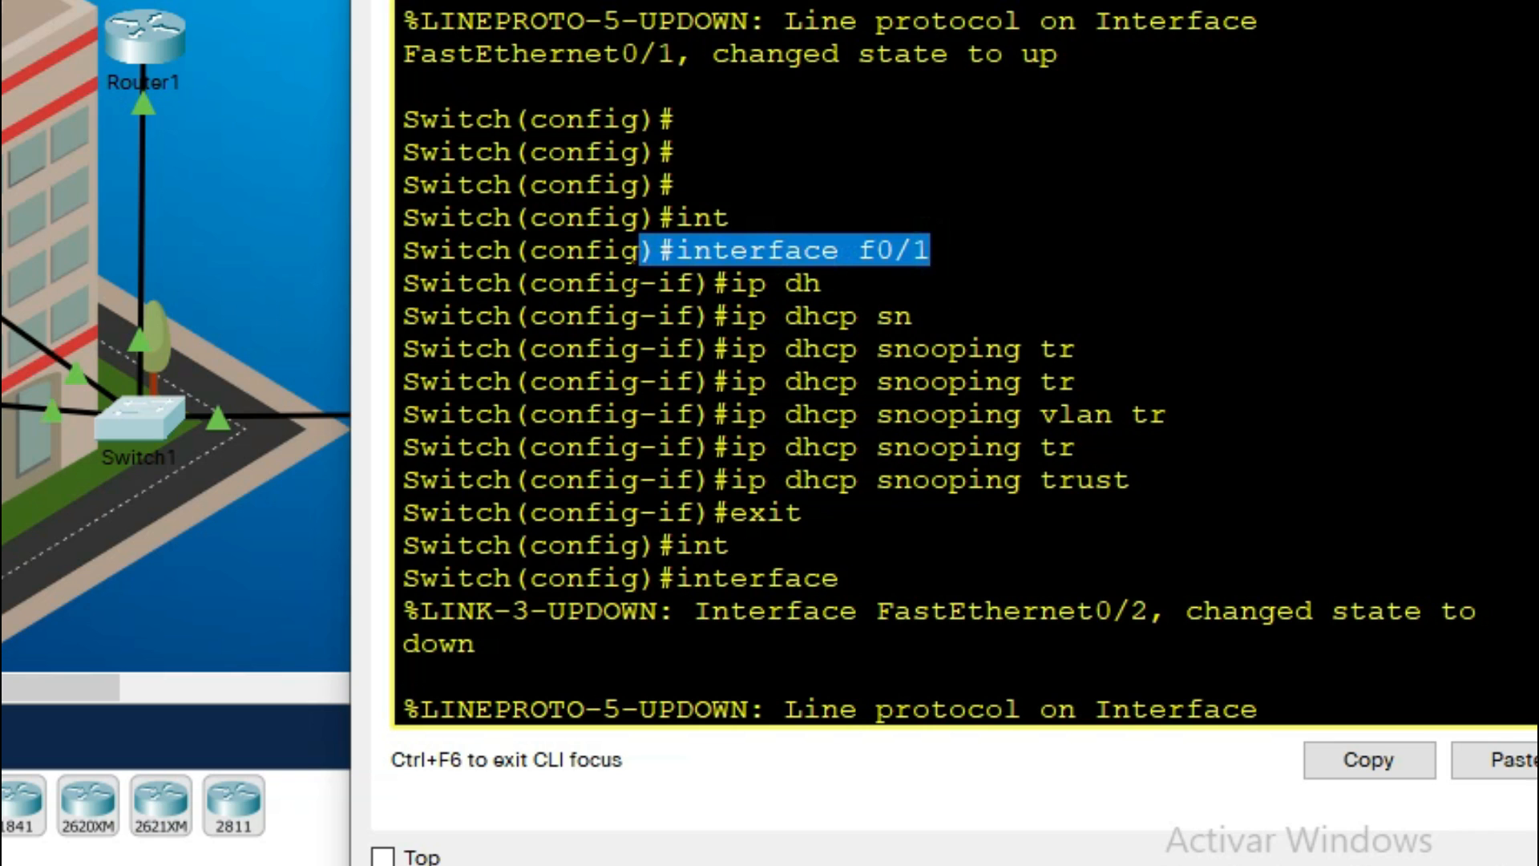
pyautogui.click(255, 301)
pyautogui.moveTo(114, 311); pyautogui.dragTo(207, 369)
pyautogui.moveTo(75, 0); pyautogui.dragTo(232, 150)
pyautogui.moveTo(584, 165); pyautogui.dragTo(584, 165)
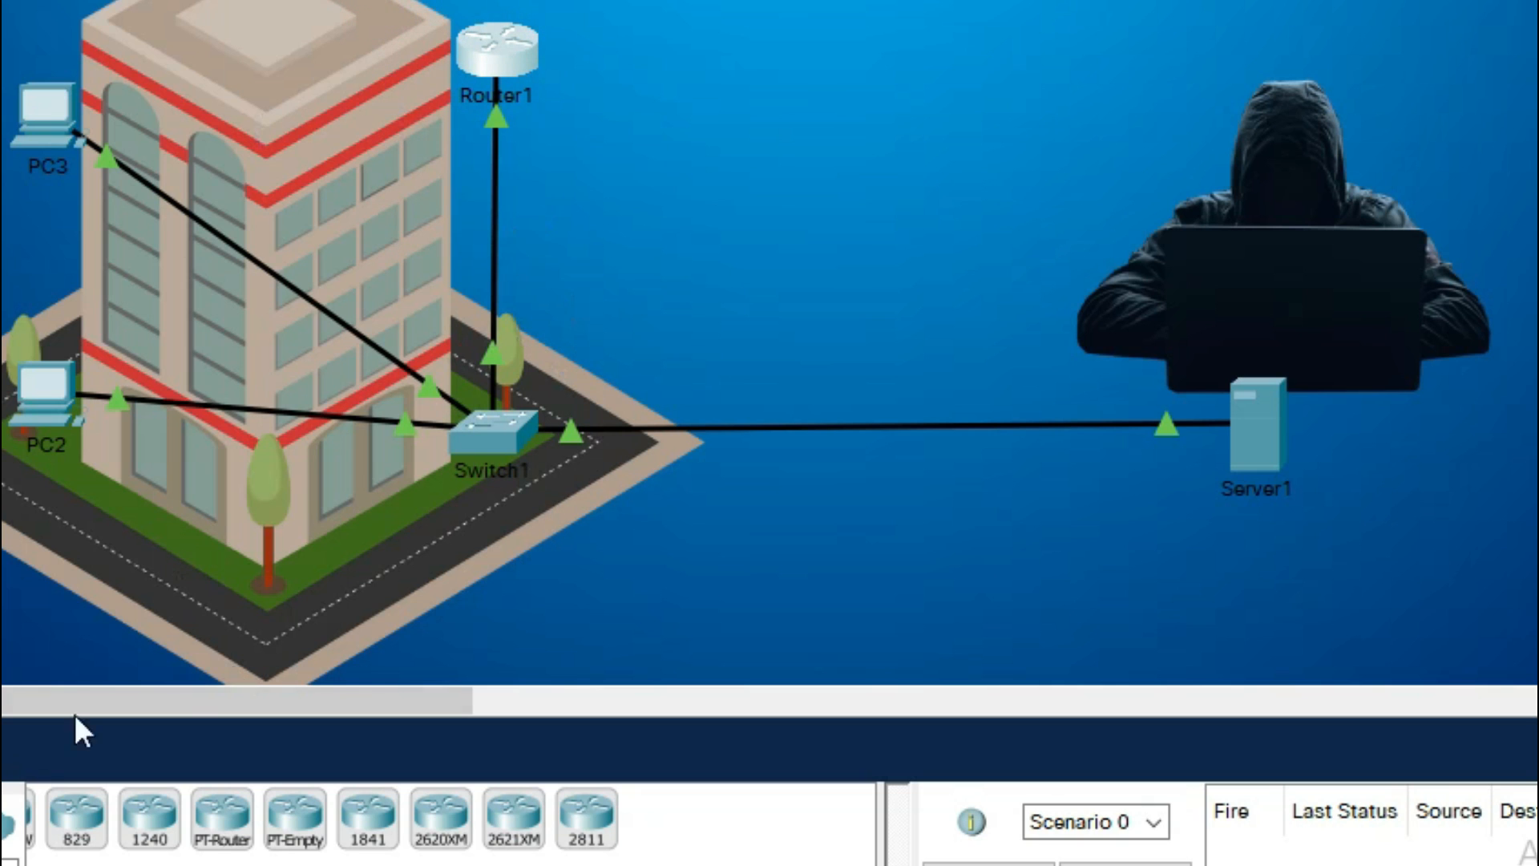
# Add a second server between Router1 and the attacker and connect it to Switch1
pyautogui.click(2, 859)
pyautogui.click(207, 817)
pyautogui.click(804, 164)
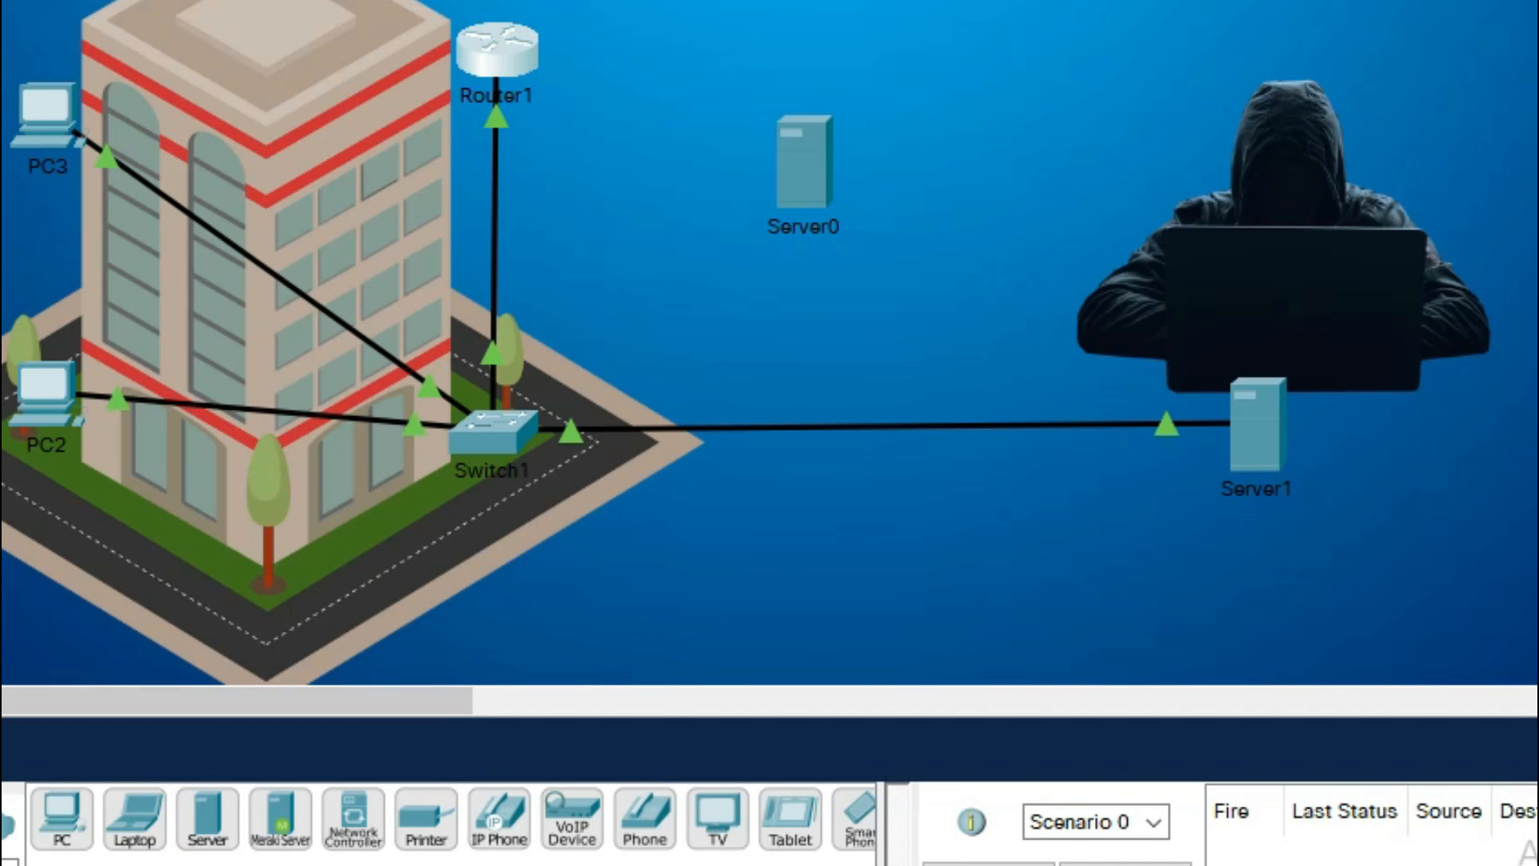
pyautogui.click(2, 824)
pyautogui.click(64, 819)
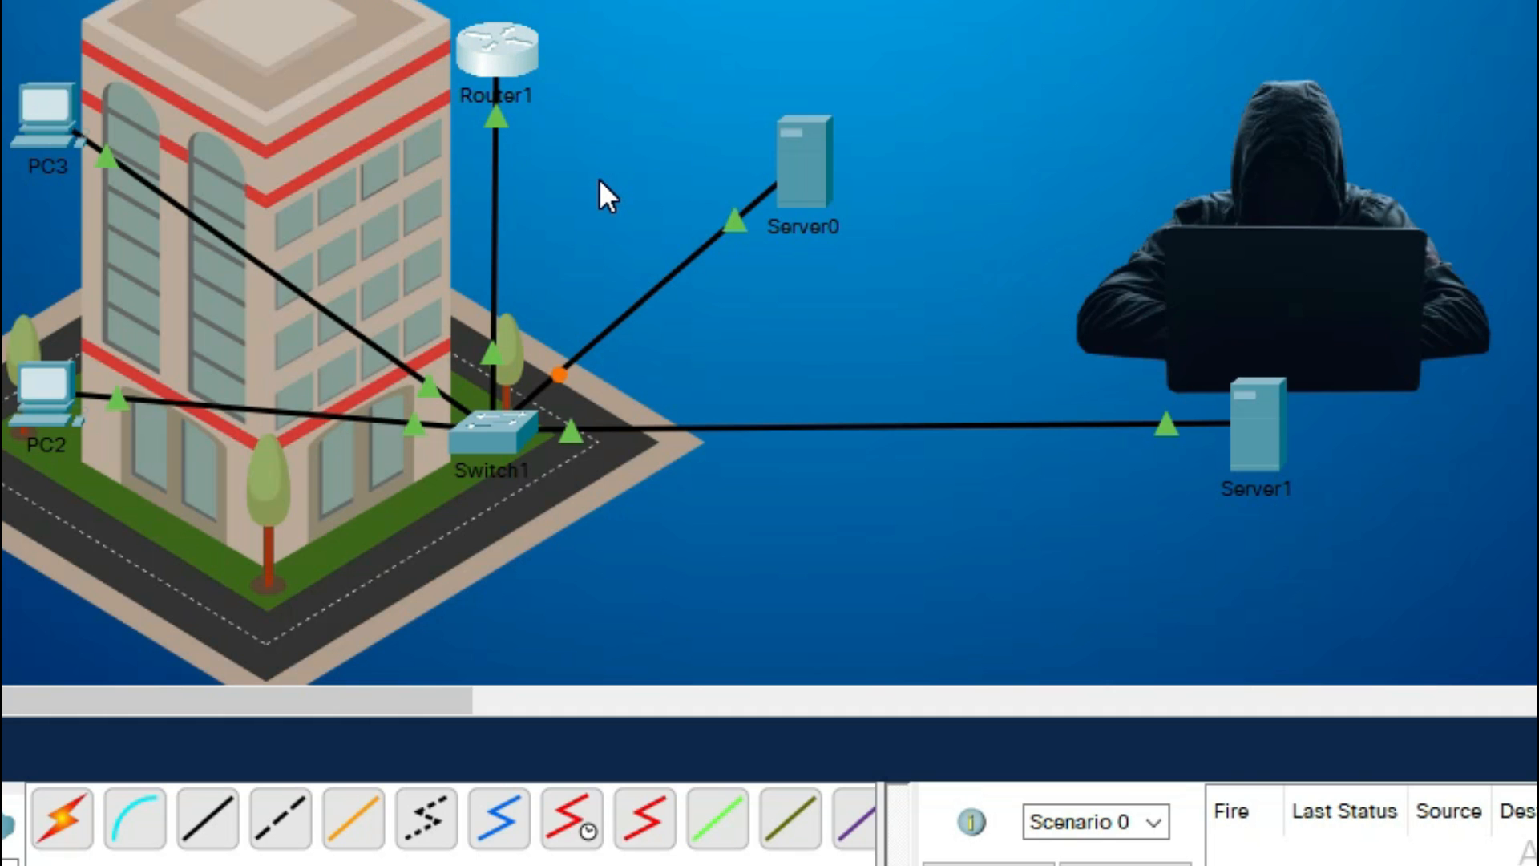
pyautogui.moveTo(704, 65); pyautogui.dragTo(907, 319)
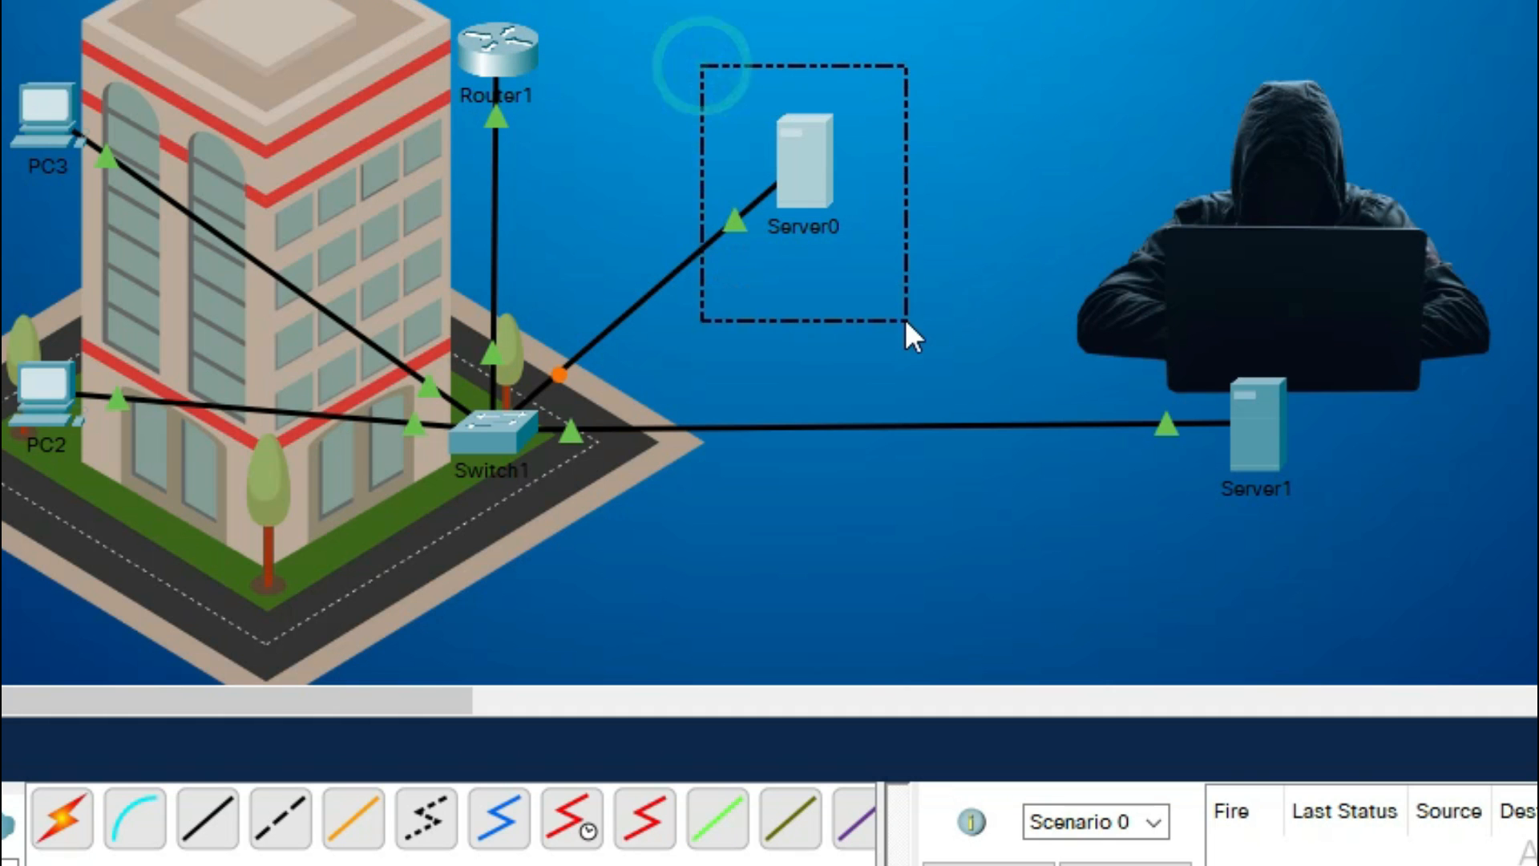
pyautogui.moveTo(704, 35); pyautogui.dragTo(901, 301)
pyautogui.click(902, 300)
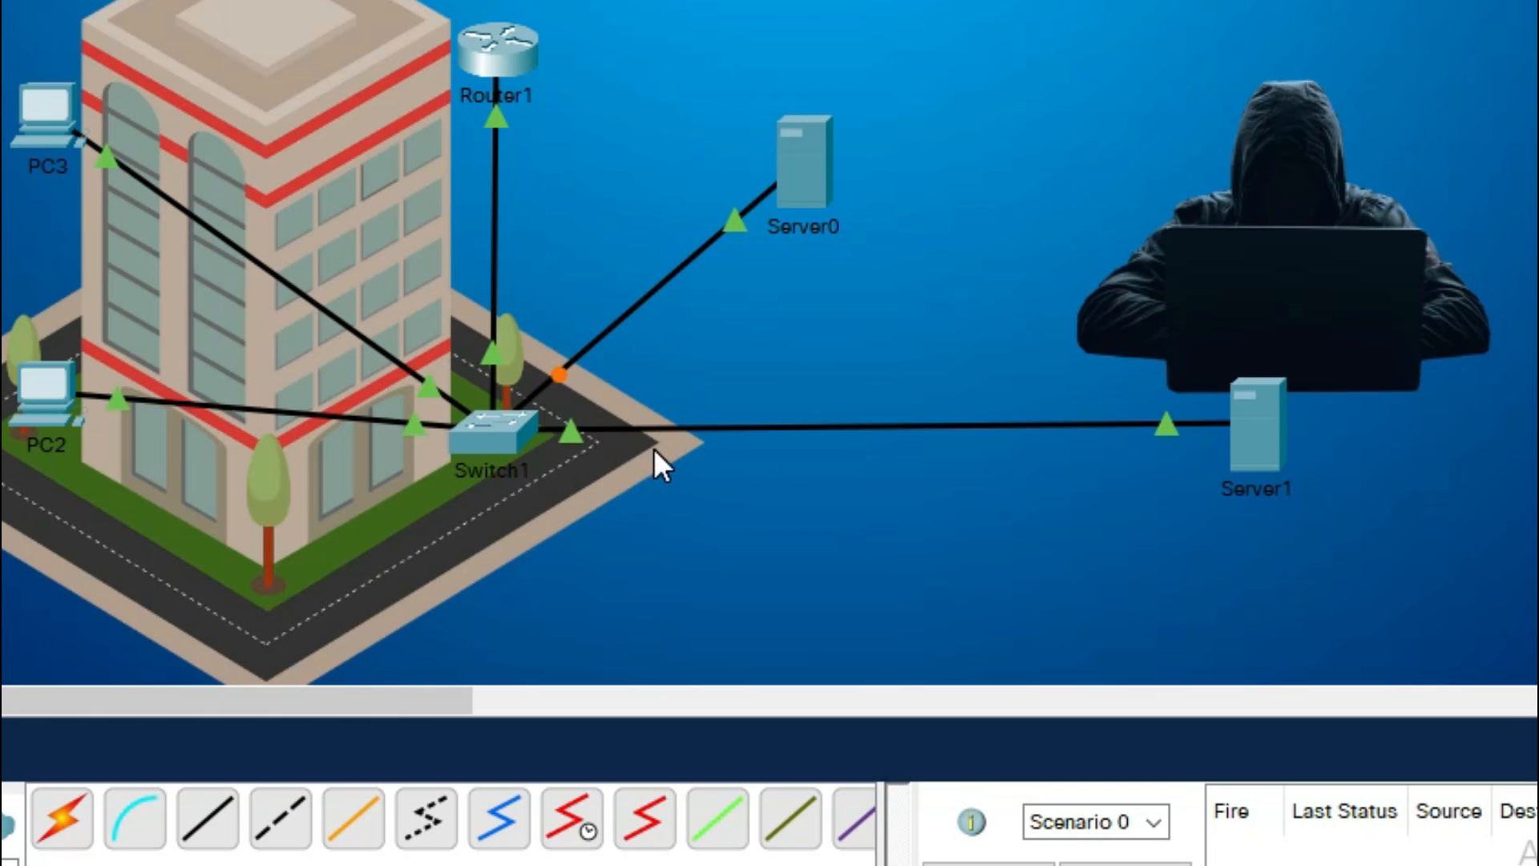
pyautogui.moveTo(526, 324); pyautogui.dragTo(623, 397)
pyautogui.moveTo(532, 324); pyautogui.dragTo(618, 402)
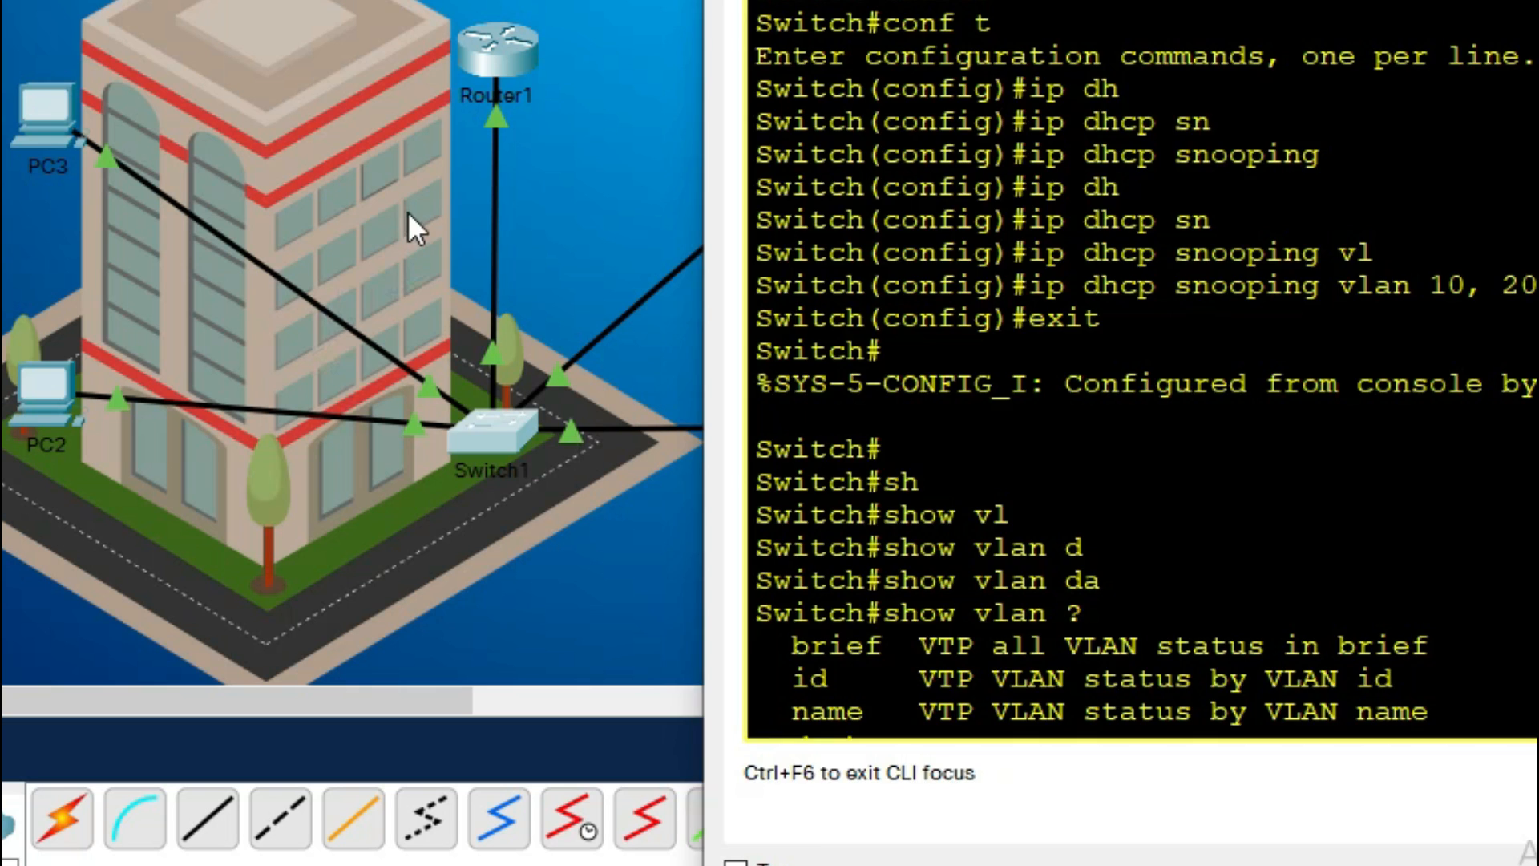
pyautogui.click(409, 213)
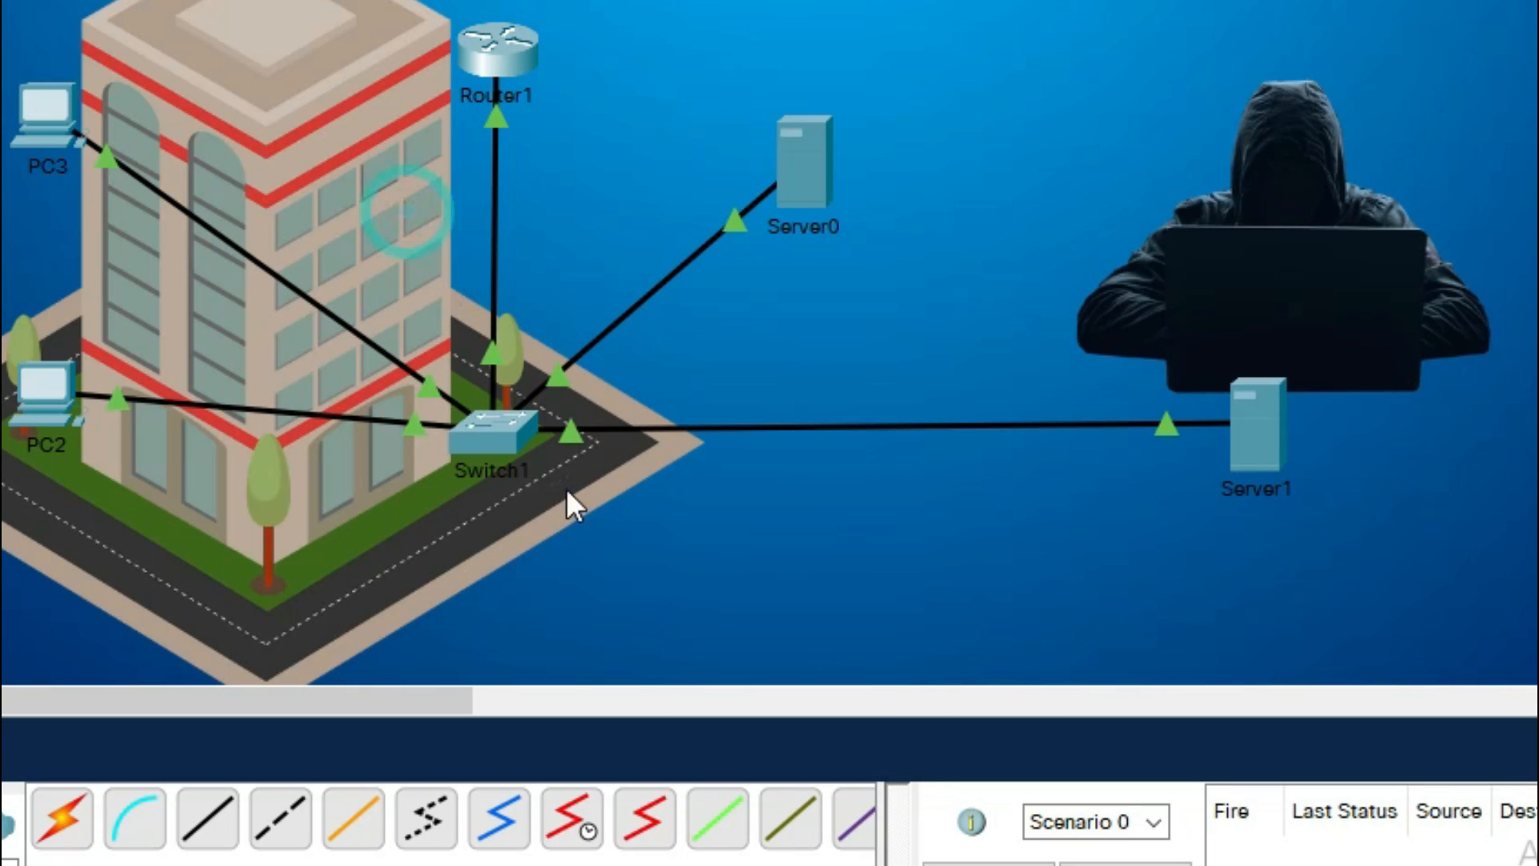
# Request PC2's IPv4 settings through DHCP, switching to static and back to DHCP to repeat the request
pyautogui.click(56, 382)
pyautogui.click(409, 3)
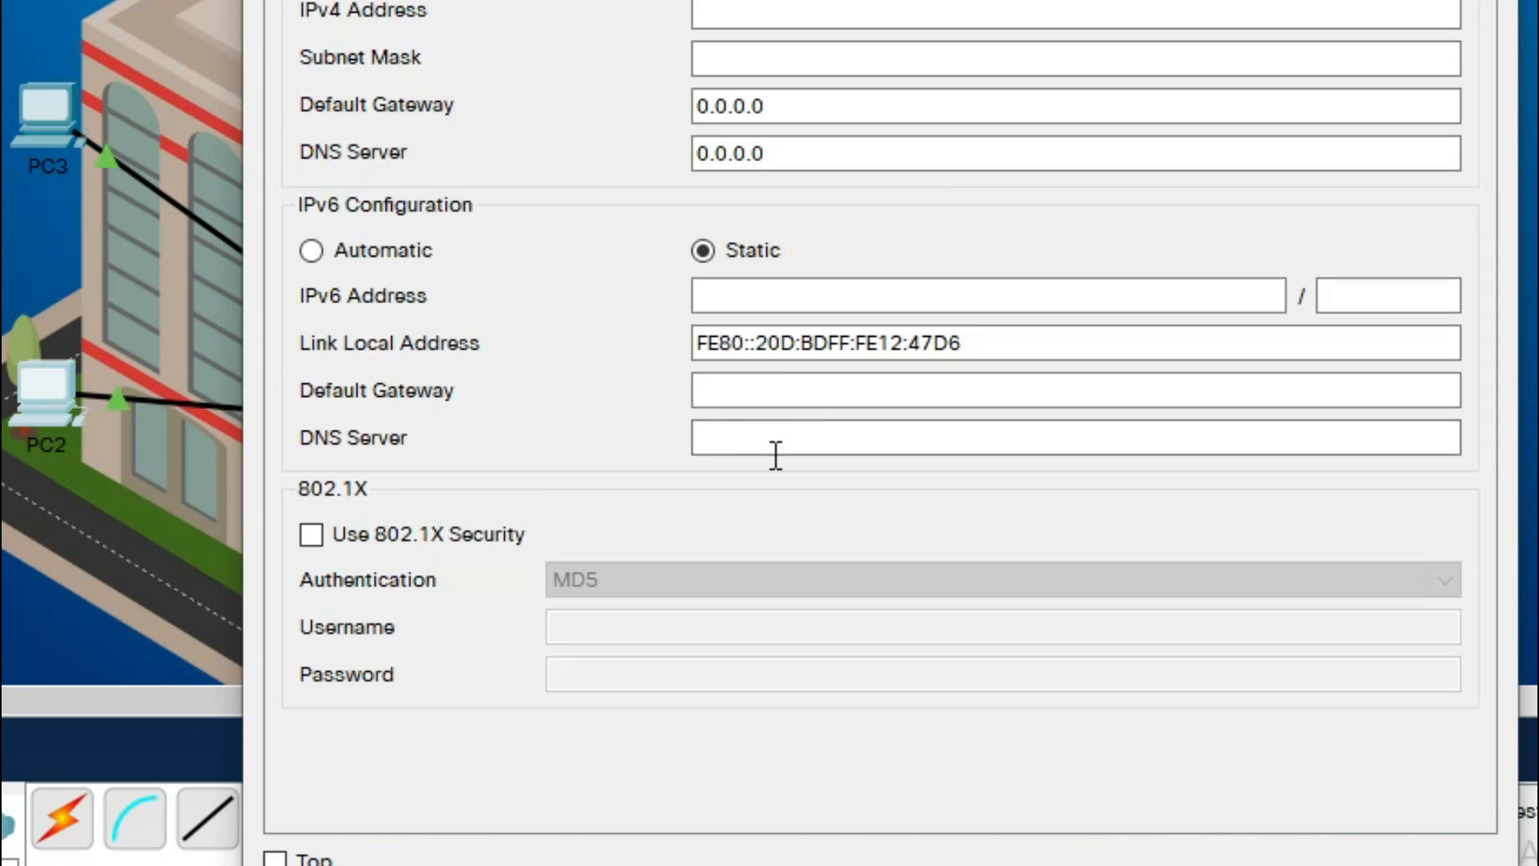
pyautogui.click(296, 65)
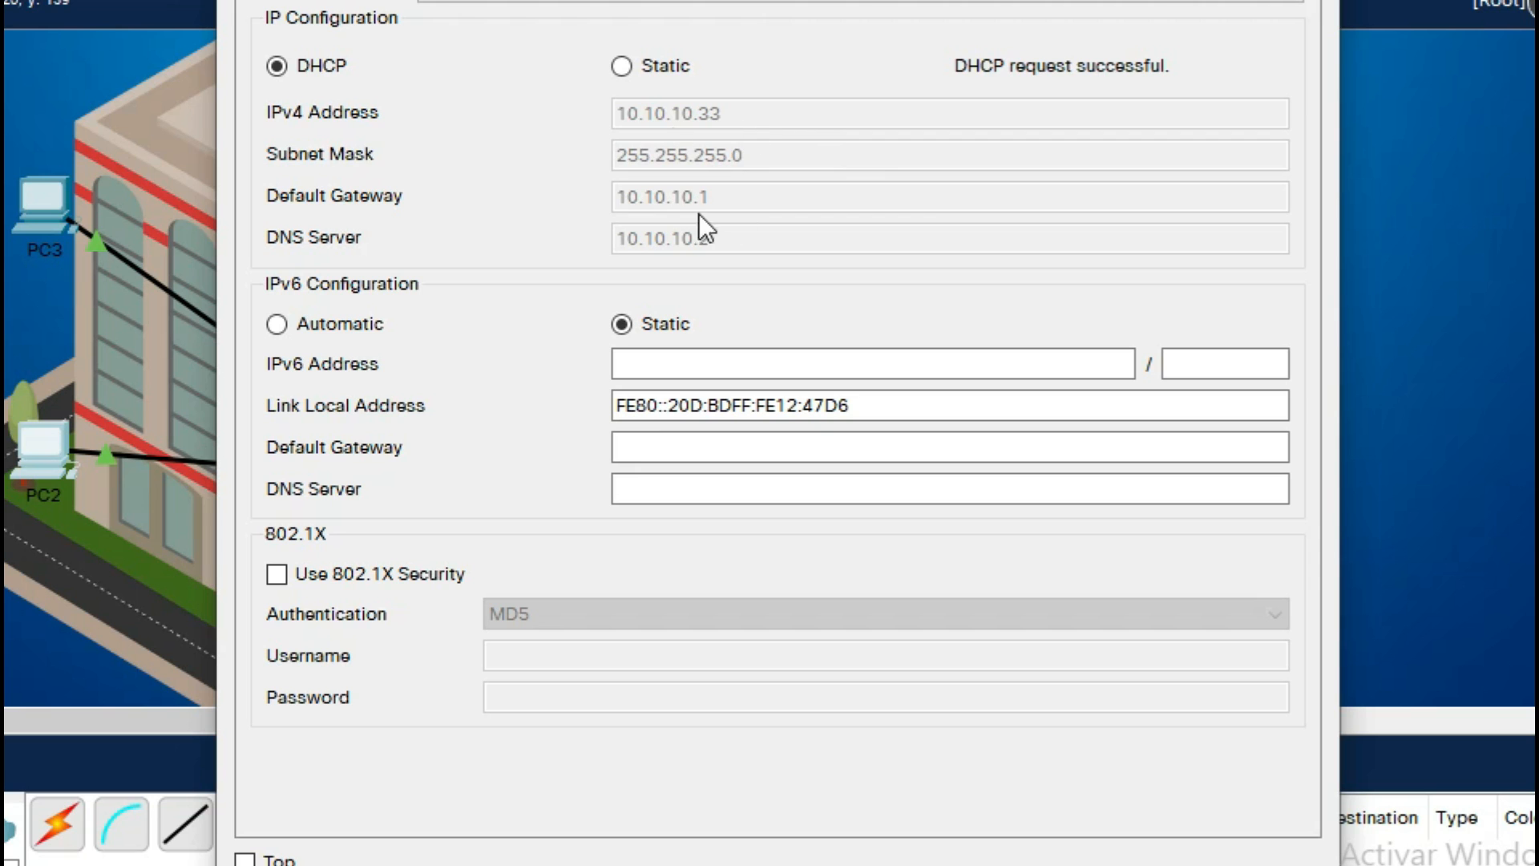
pyautogui.click(623, 69)
pyautogui.click(277, 65)
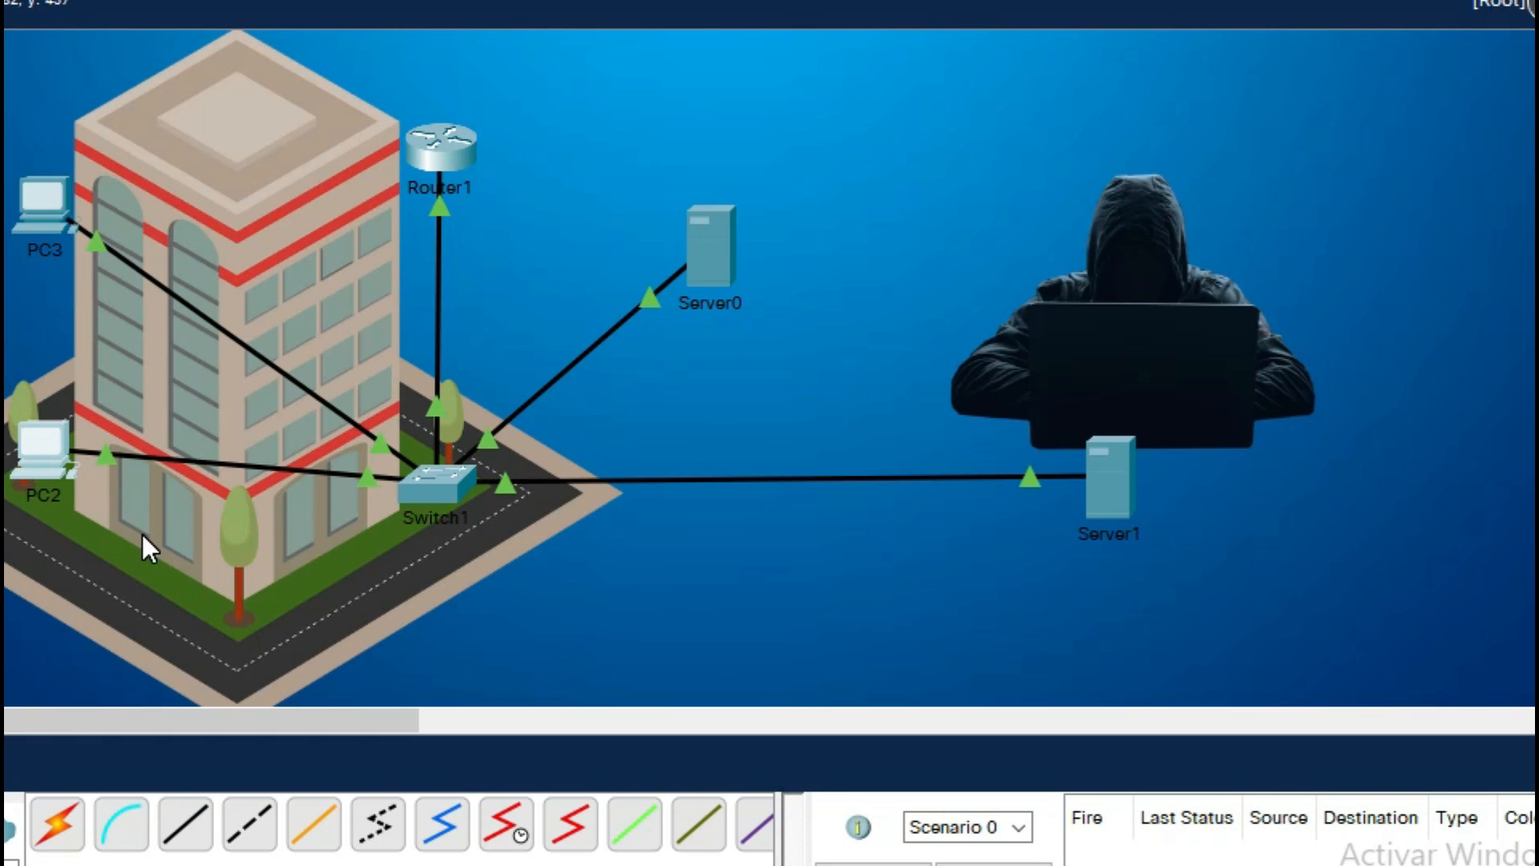
pyautogui.moveTo(348, 88); pyautogui.dragTo(545, 280)
pyautogui.moveTo(625, 170); pyautogui.dragTo(751, 369)
pyautogui.moveTo(8, 370); pyautogui.dragTo(123, 511)
pyautogui.moveTo(652, 543); pyautogui.dragTo(290, 391)
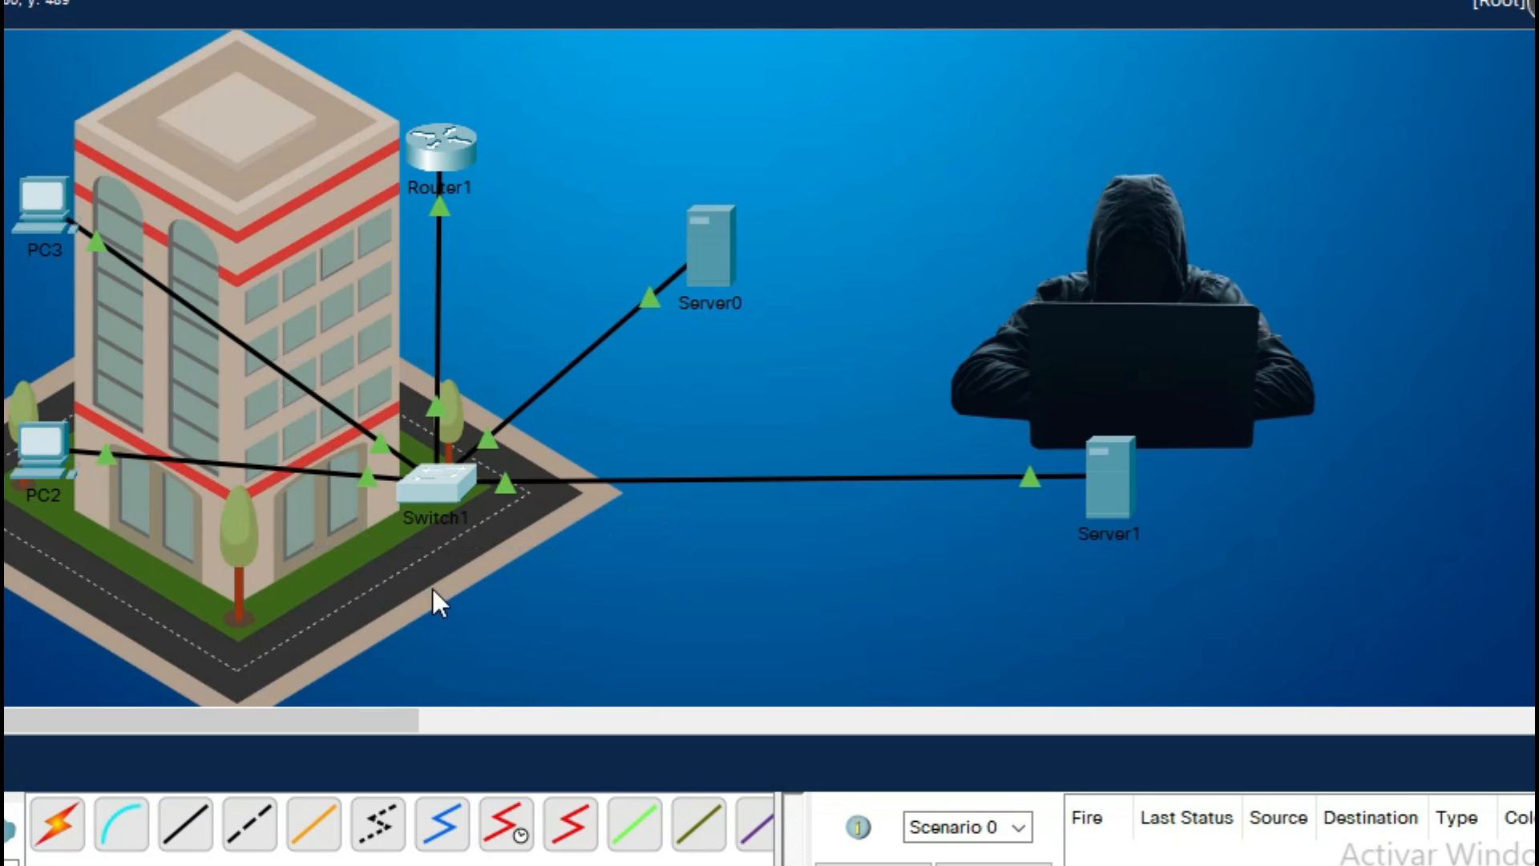
pyautogui.click(432, 589)
pyautogui.moveTo(364, 84); pyautogui.dragTo(532, 233)
pyautogui.moveTo(4, 162); pyautogui.dragTo(159, 564)
pyautogui.click(161, 540)
pyautogui.moveTo(5, 110); pyautogui.dragTo(171, 579)
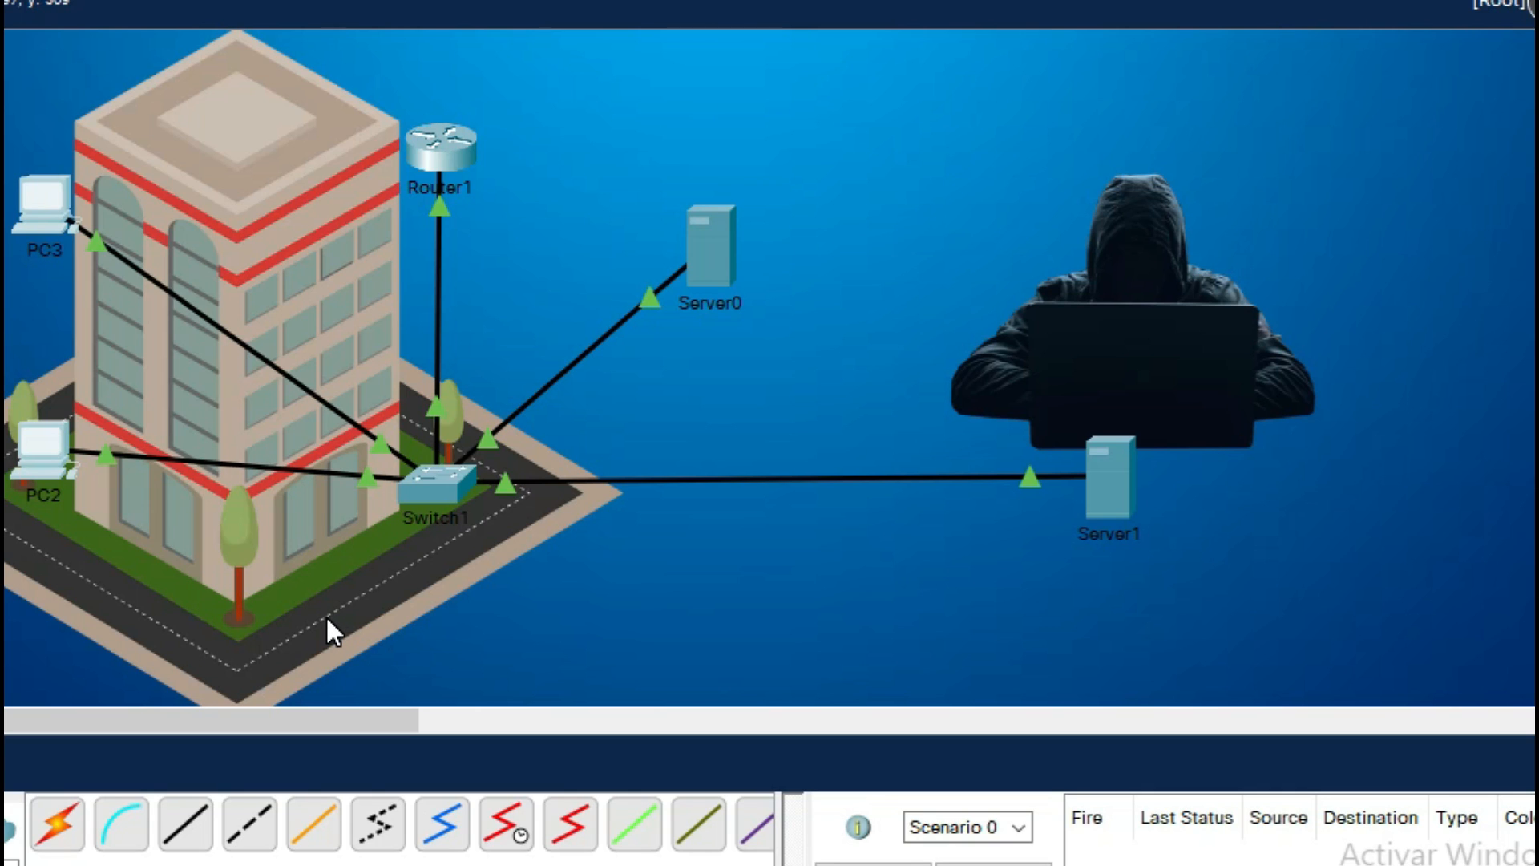
pyautogui.click(616, 553)
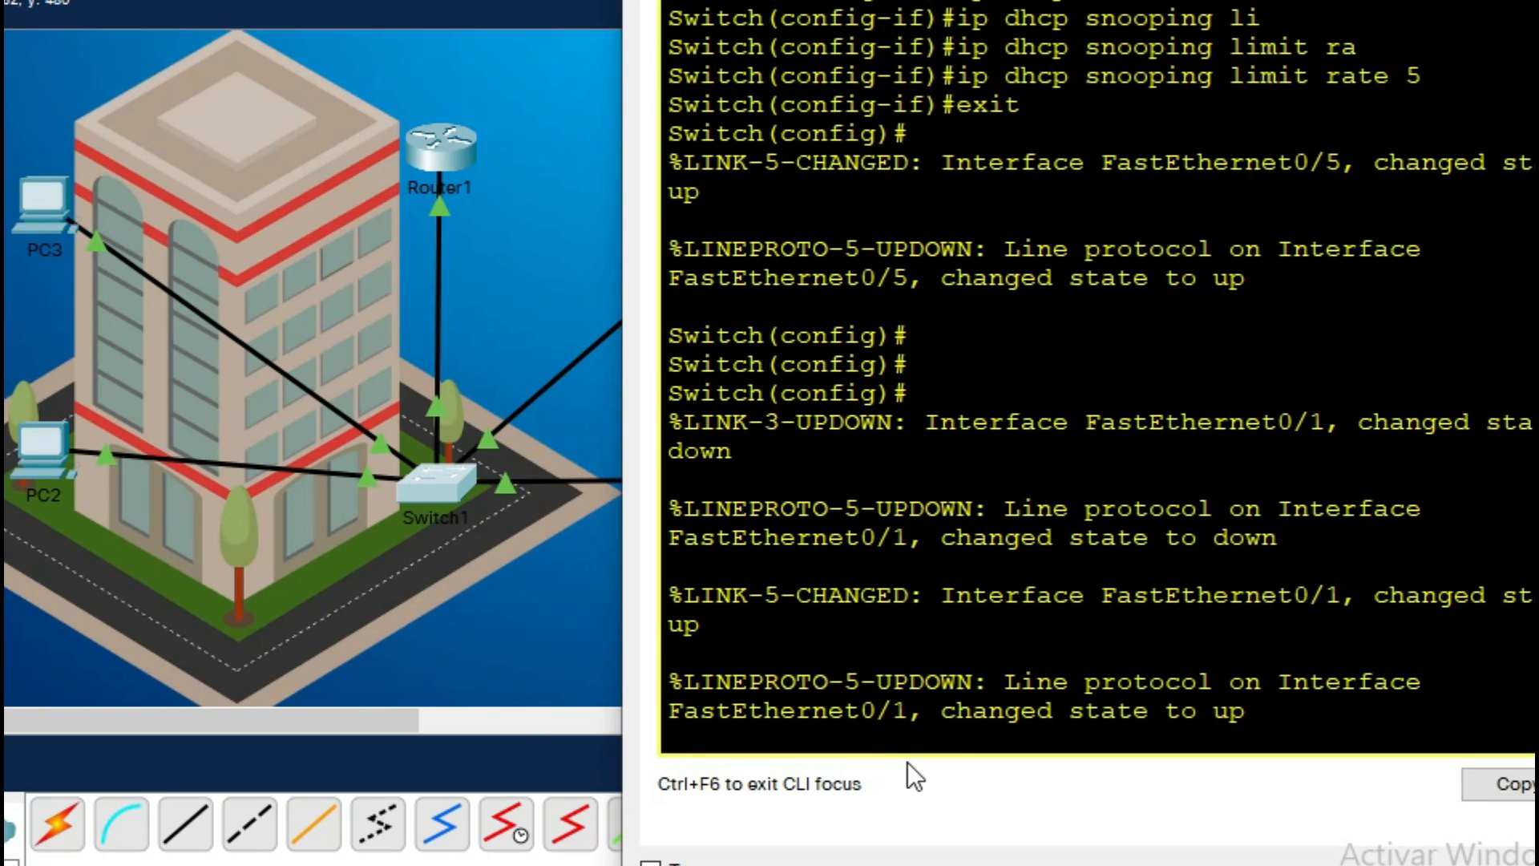
# Run no ip dhcp snooping information option in Switch1's global configuration mode
pyautogui.click(903, 741)
pyautogui.press('Return')
pyautogui.press('Return')
pyautogui.press('Return')
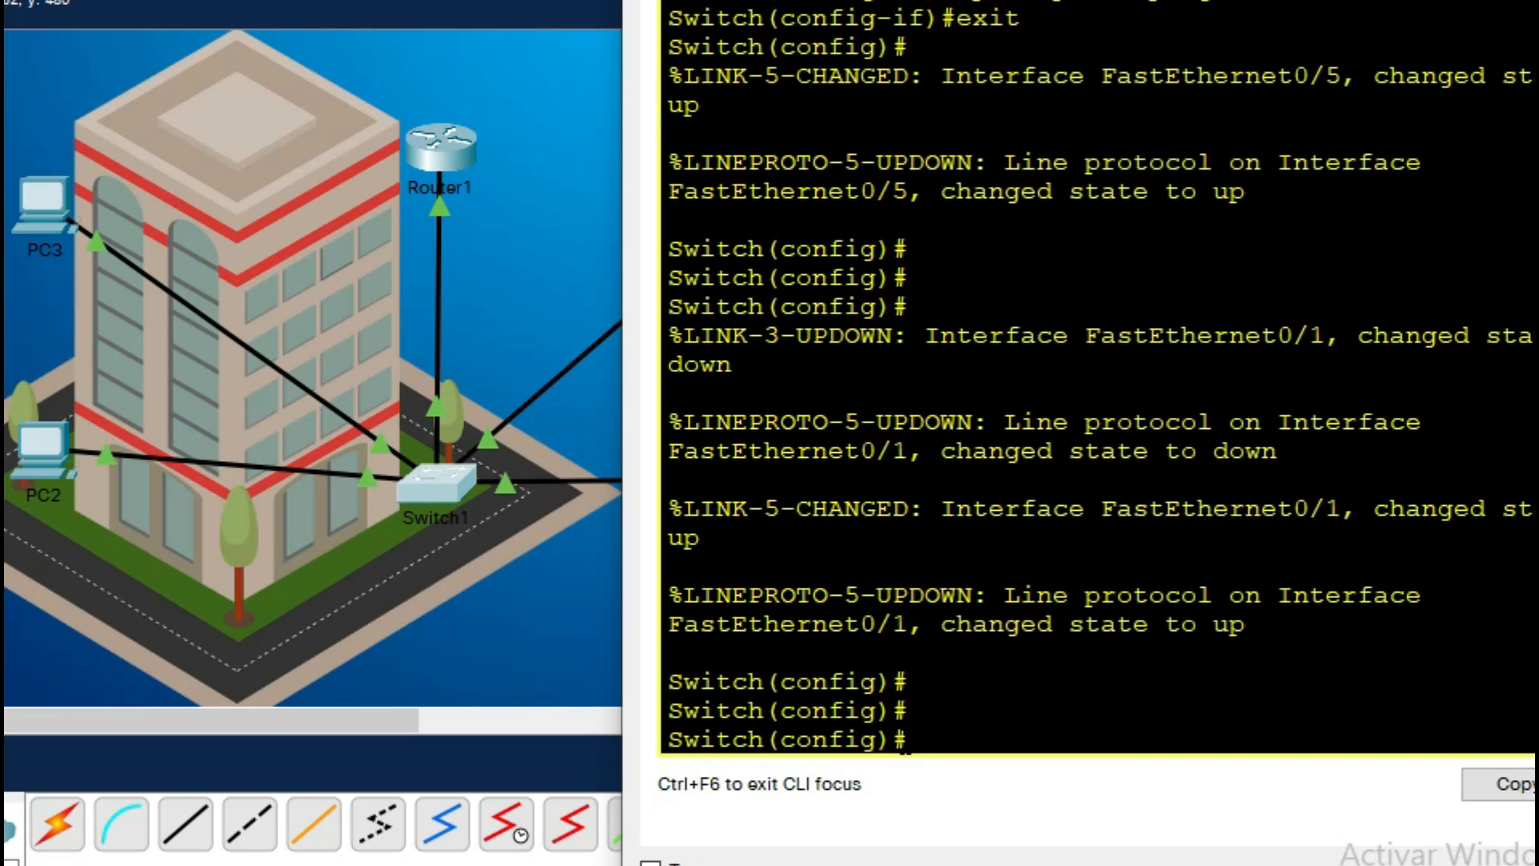
pyautogui.write('no ip dh')
pyautogui.press('Tab')
pyautogui.write('sn')
pyautogui.press('Tab')
pyautogui.write('in')
pyautogui.press('Tab')
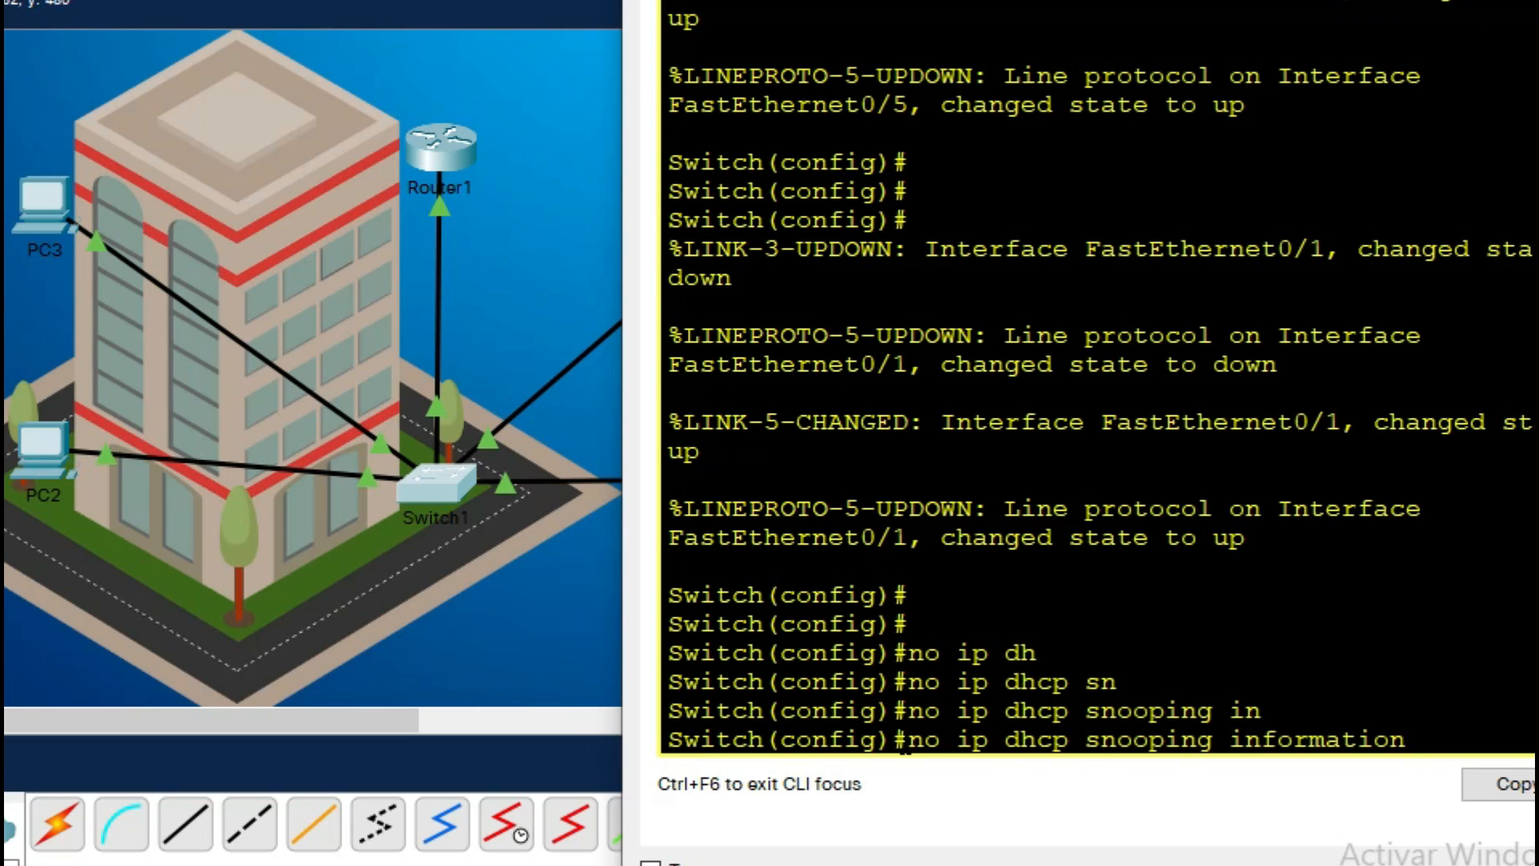
pyautogui.write('op')
pyautogui.press('Tab')
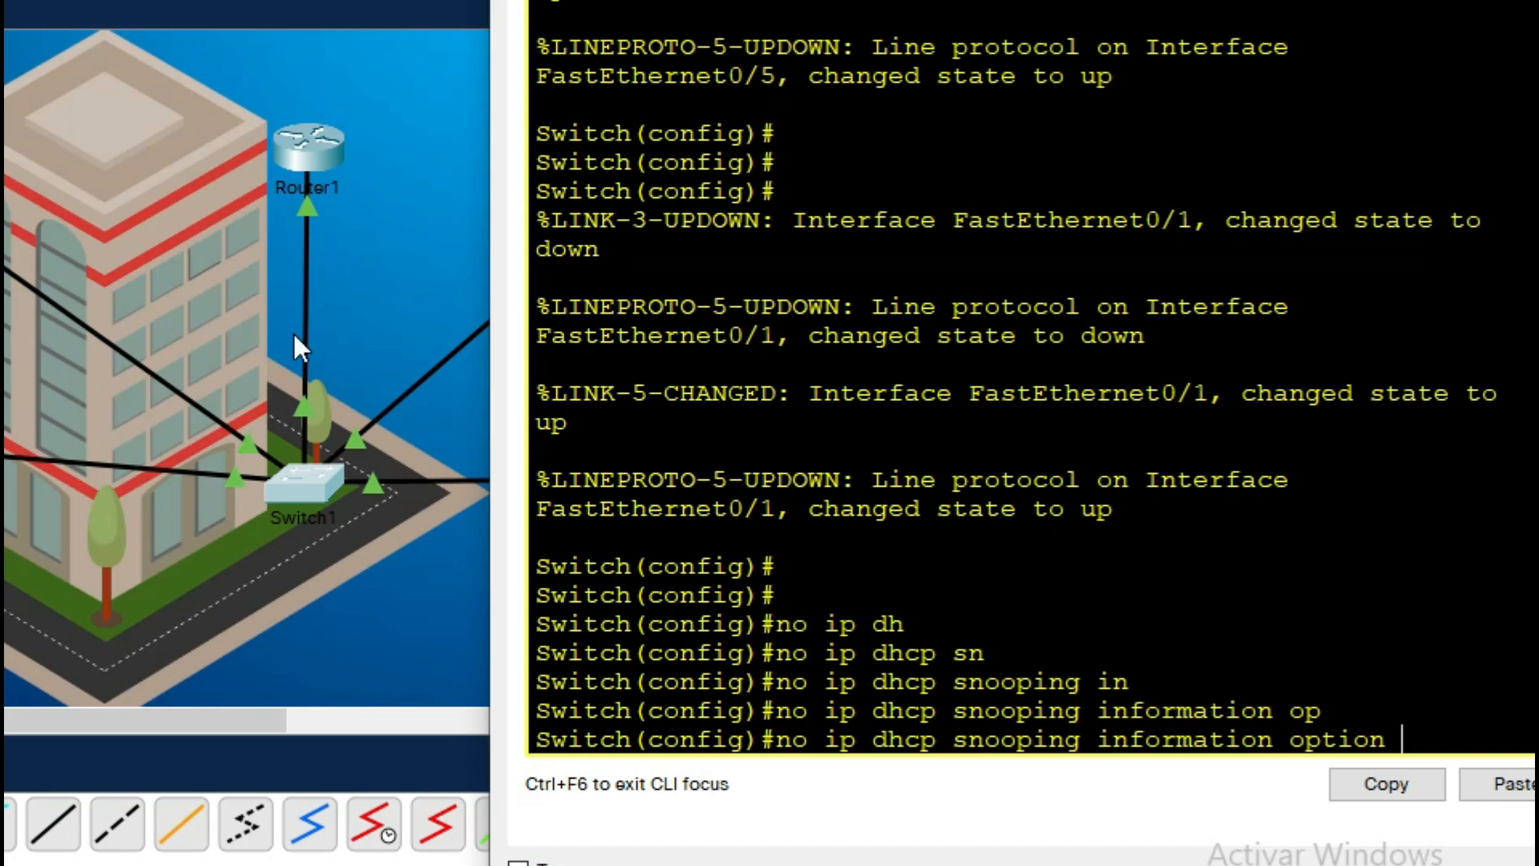
pyautogui.click(193, 284)
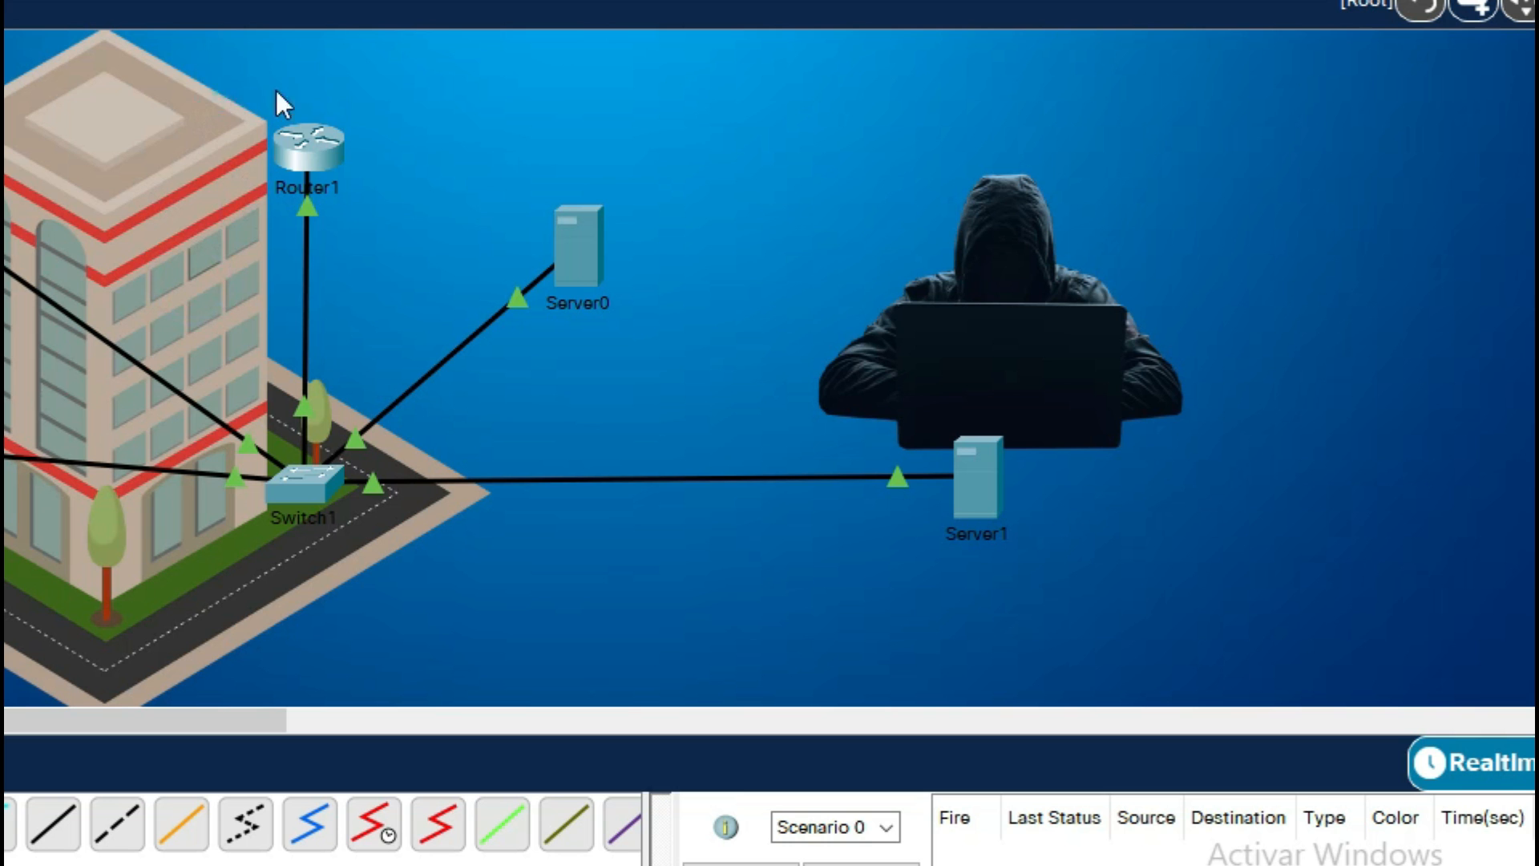
pyautogui.moveTo(213, 93); pyautogui.dragTo(385, 267)
pyautogui.moveTo(434, 184); pyautogui.dragTo(657, 384)
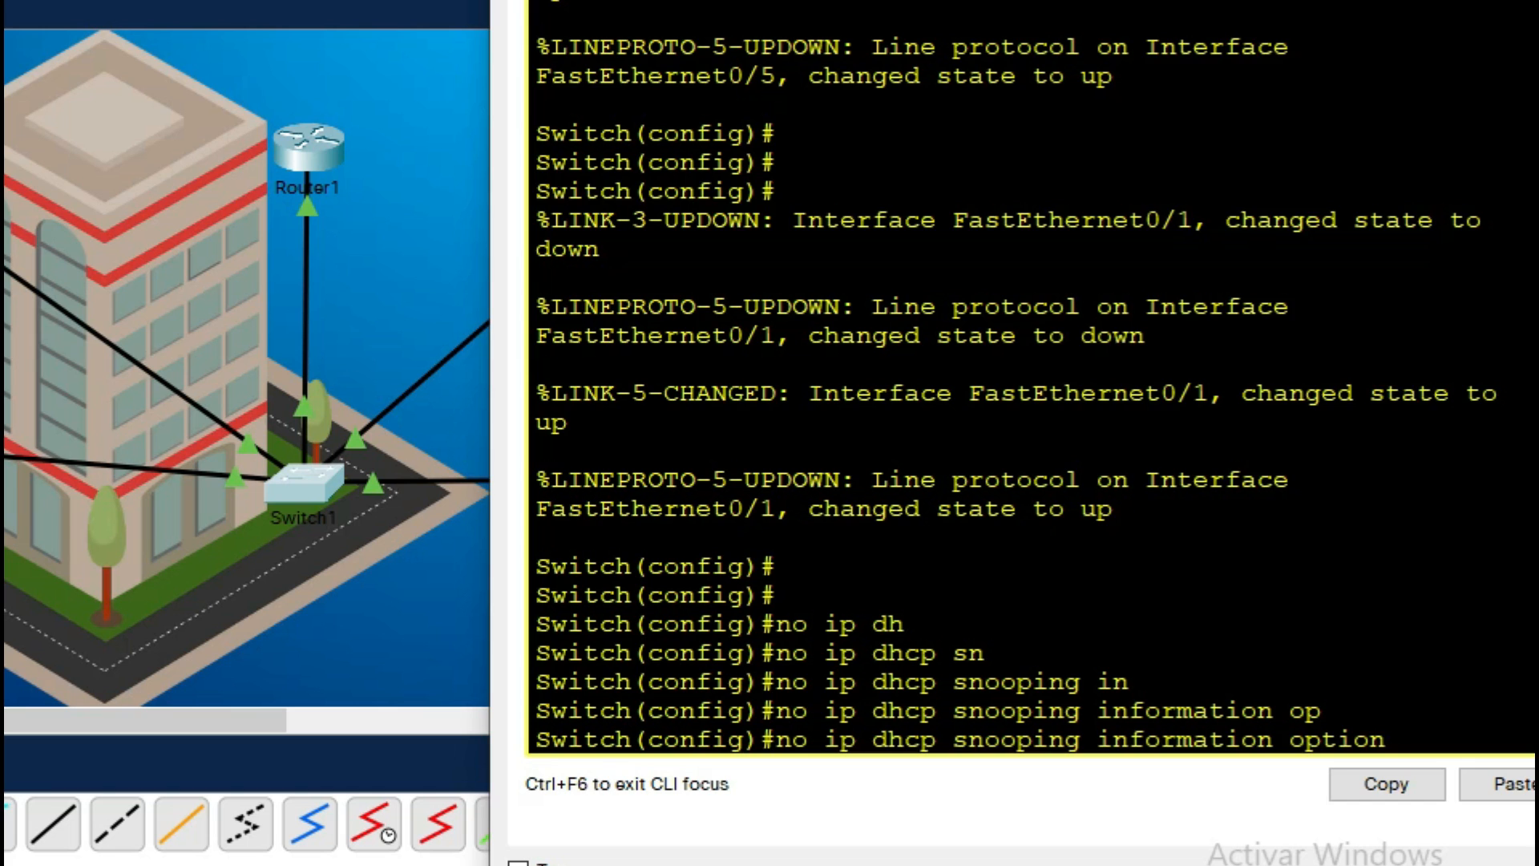
pyautogui.press('Return')
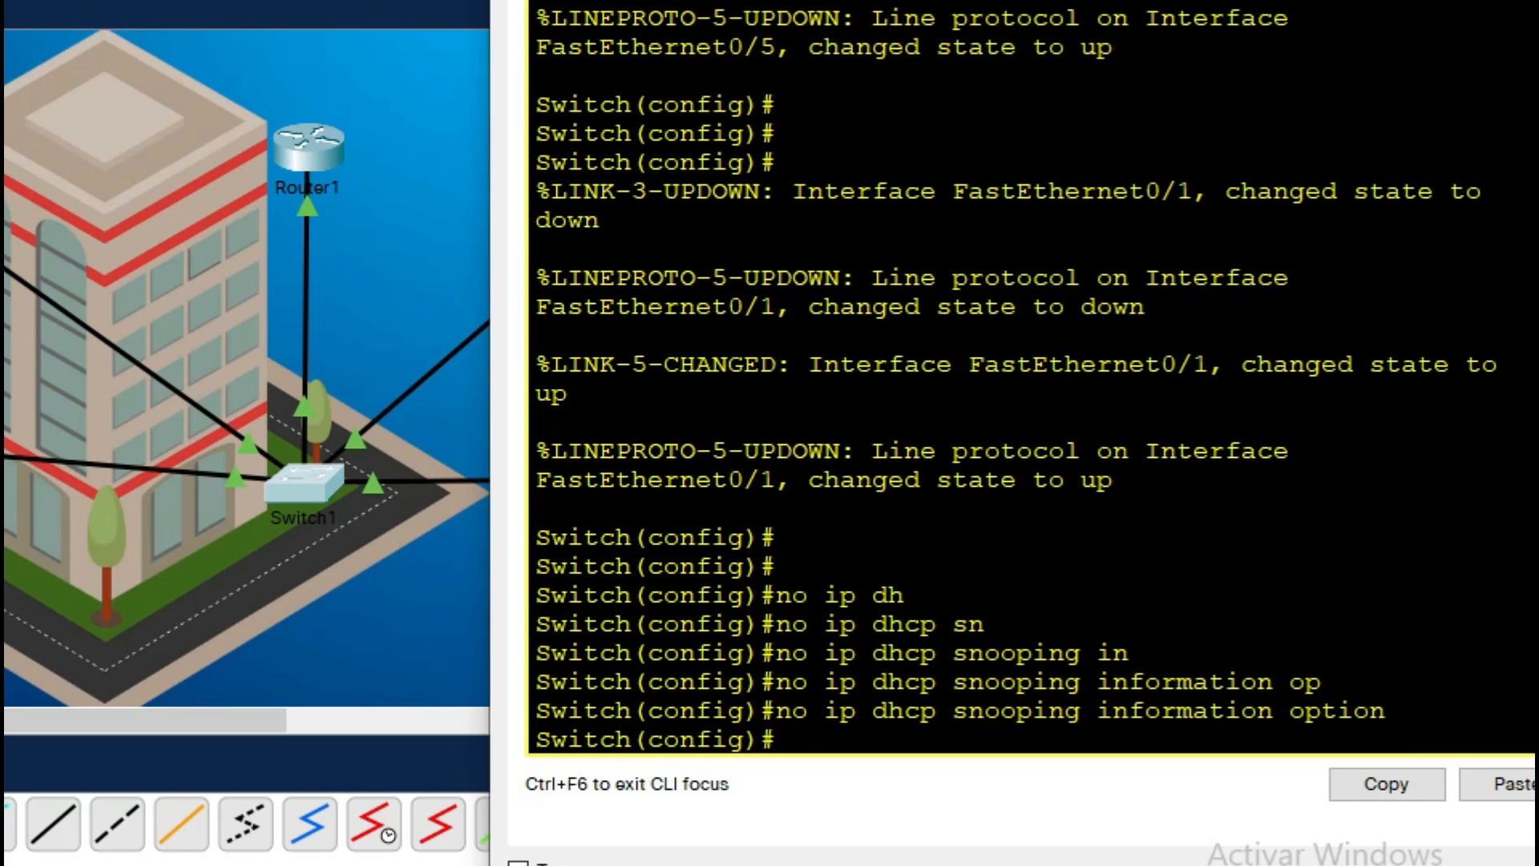